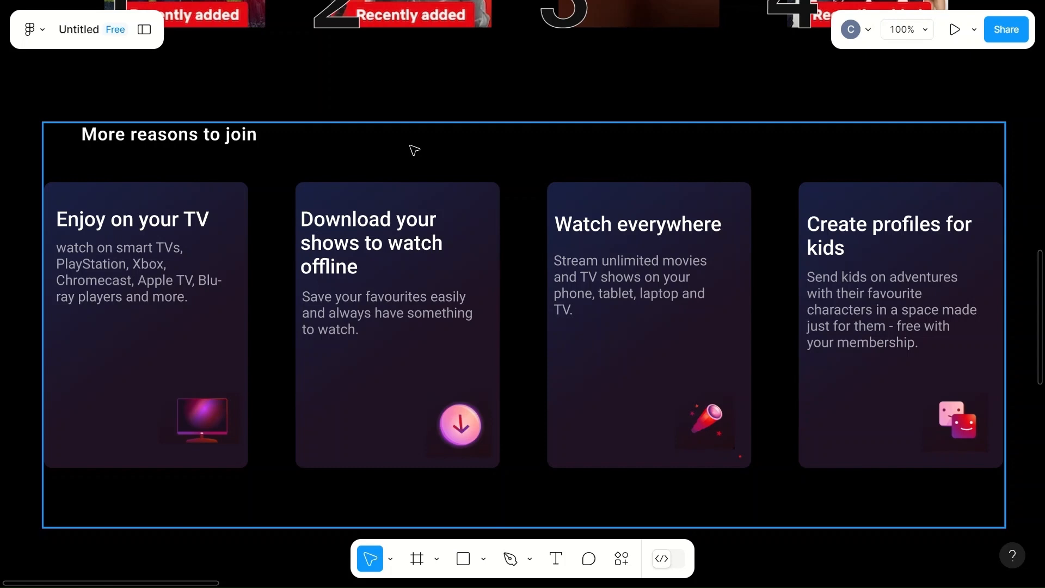
- Add the text "Frequently Asked Question." below the "Enjoy on your TV" card in the black page frame
{"action": "scroll", "coordinate": [415, 150], "scroll_direction": "down", "scroll_amount": 5}
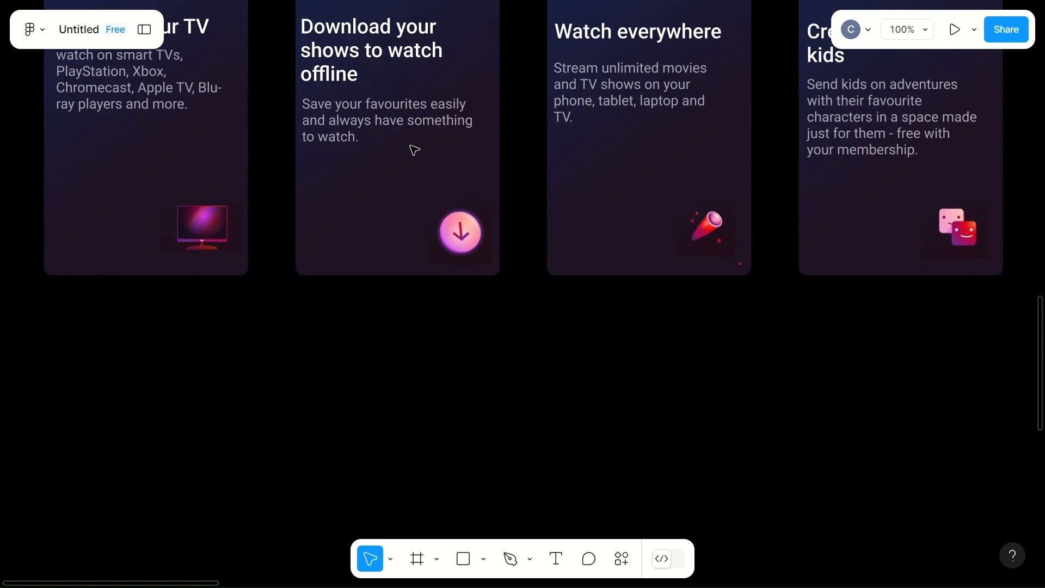
{"action": "scroll", "coordinate": [394, 378], "scroll_direction": "down", "scroll_amount": 4}
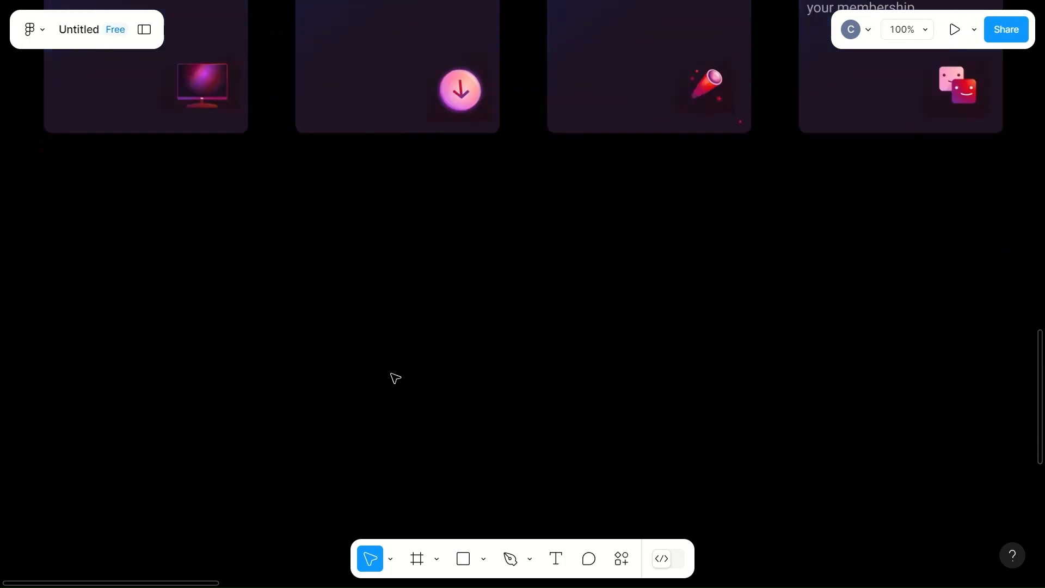
{"action": "scroll", "coordinate": [394, 378], "scroll_direction": "left", "scroll_amount": 2}
{"action": "scroll", "coordinate": [396, 378], "scroll_direction": "up", "scroll_amount": 1}
{"action": "scroll", "coordinate": [395, 377], "scroll_direction": "up", "scroll_amount": 10}
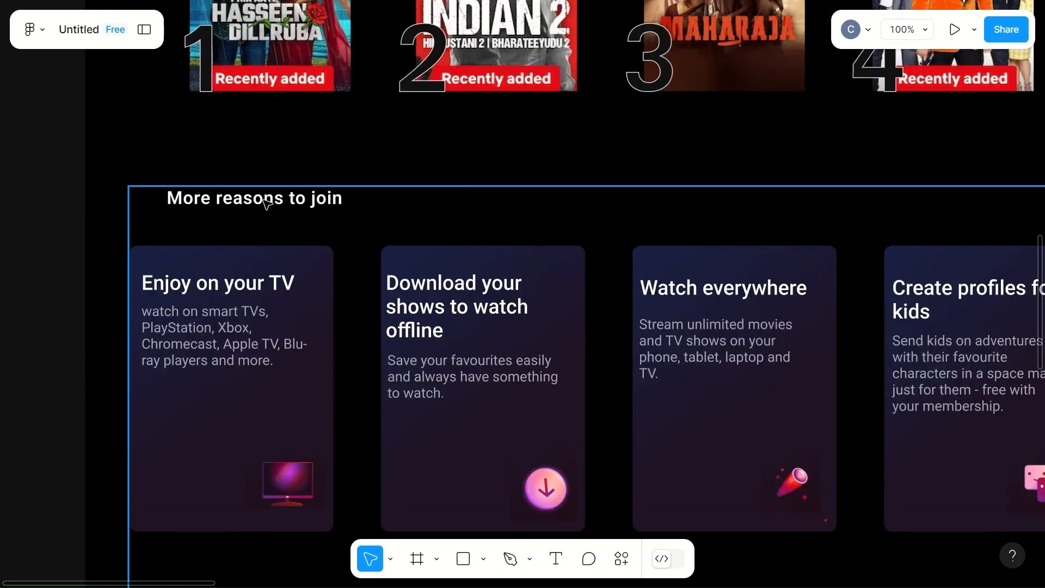
{"action": "scroll", "coordinate": [269, 207], "scroll_direction": "down", "scroll_amount": 7}
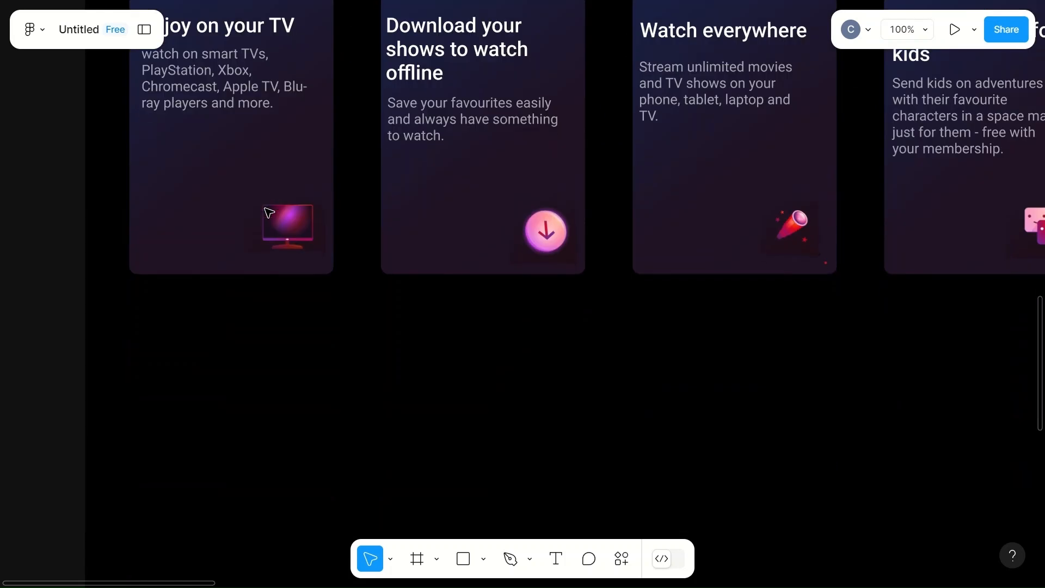
{"action": "left_click", "coordinate": [192, 407]}
{"action": "key", "text": "t"}
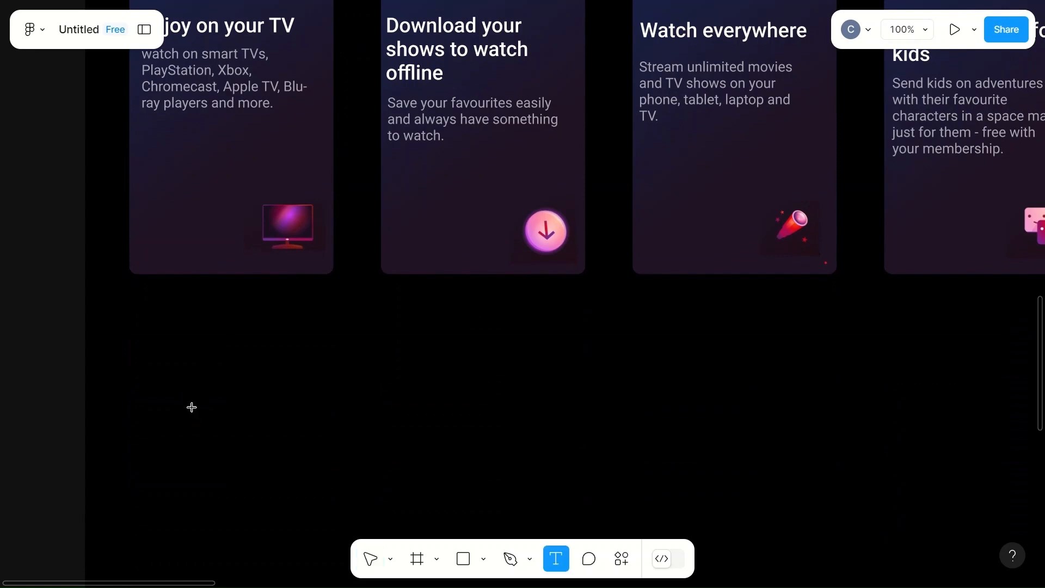
{"action": "left_click", "coordinate": [152, 366]}
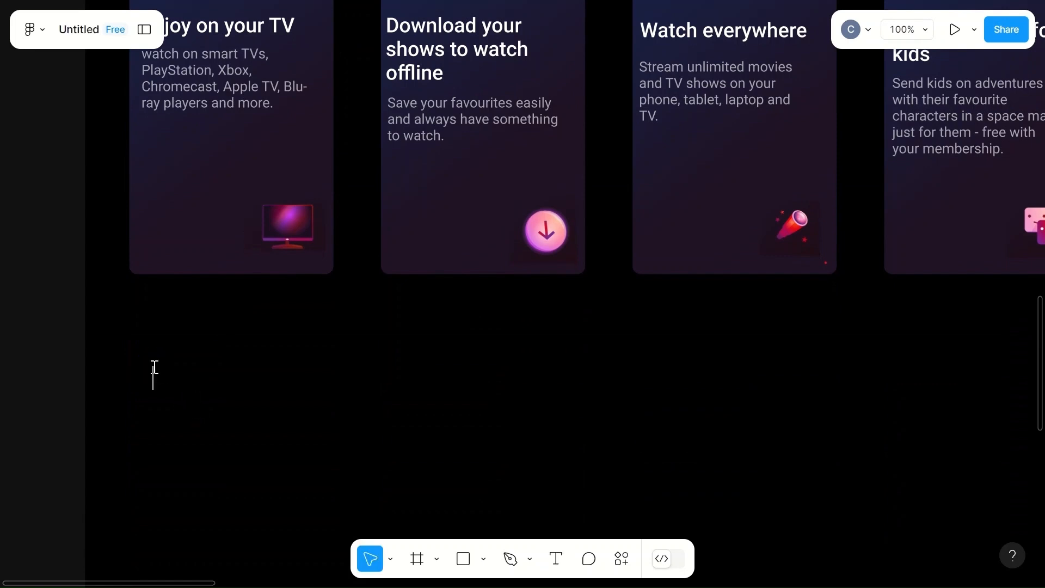
{"action": "type", "text": "fr"}
{"action": "key", "text": "BackSpace"}
{"action": "key", "text": "BackSpace"}
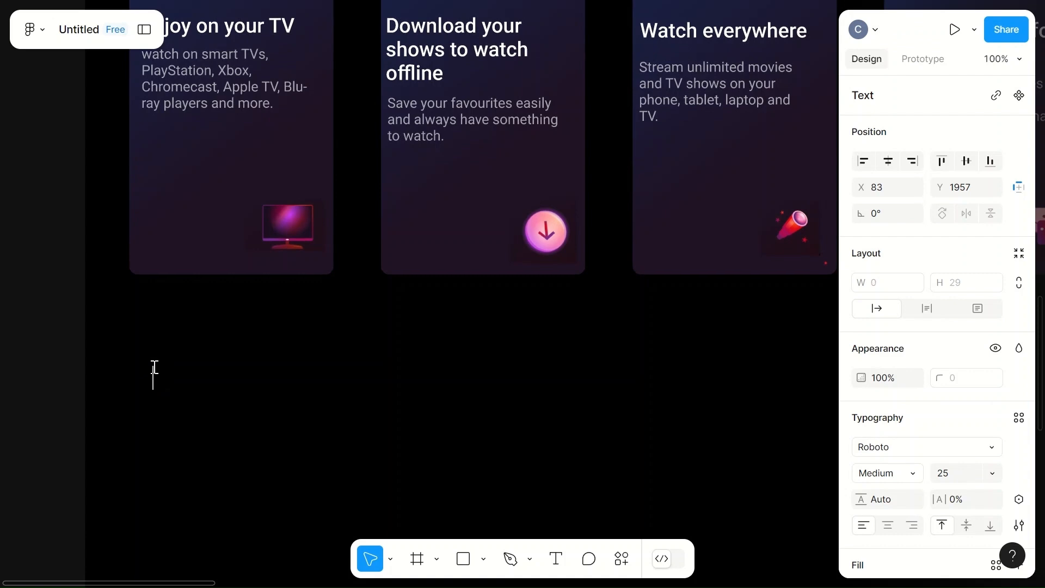
{"action": "type", "text": "Frequently"}
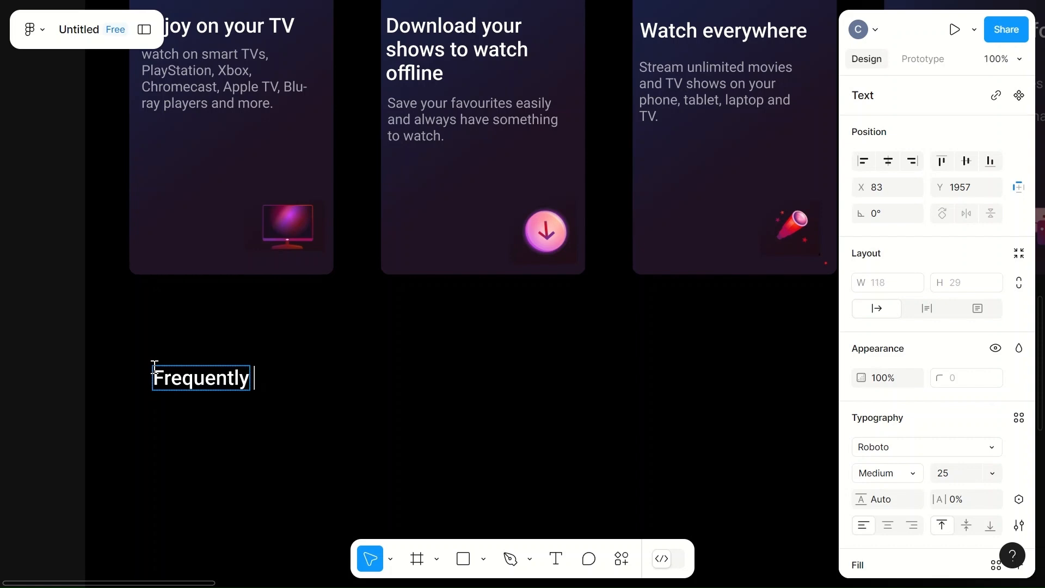
{"action": "type", "text": " Asked"}
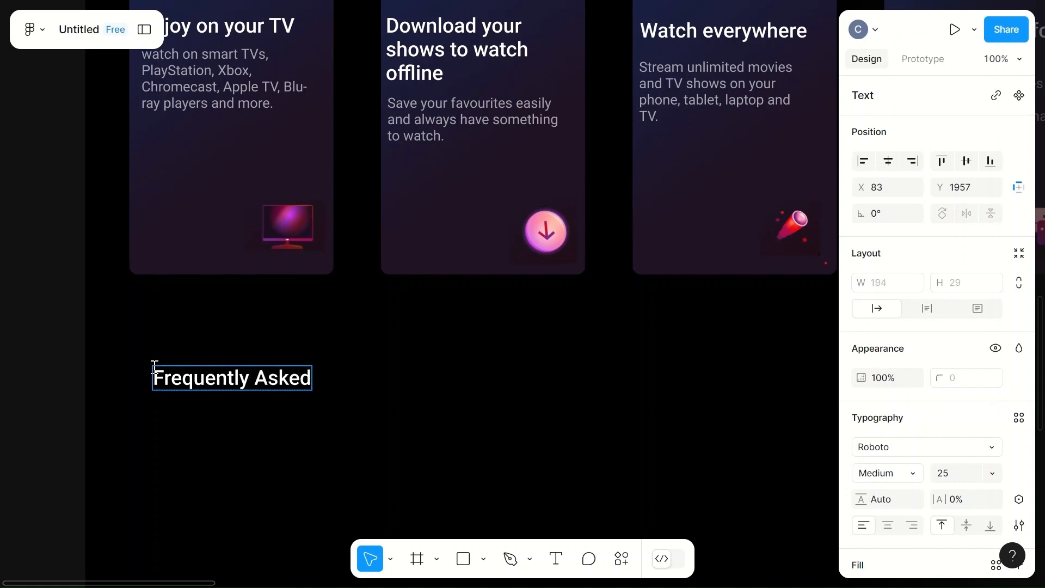
{"action": "type", "text": " Question"}
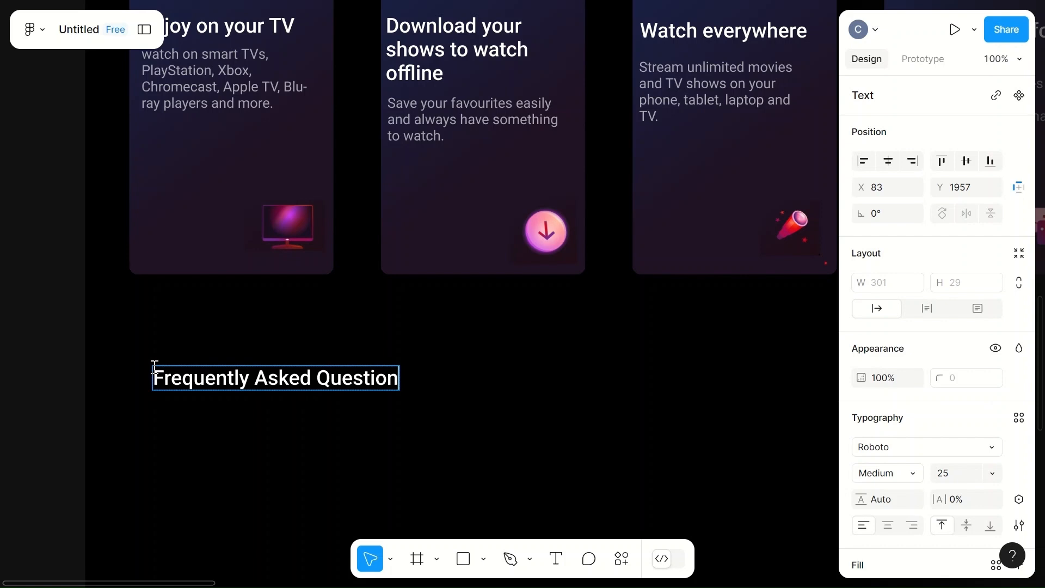
{"action": "type", "text": "."}
{"action": "key", "text": "Escape"}
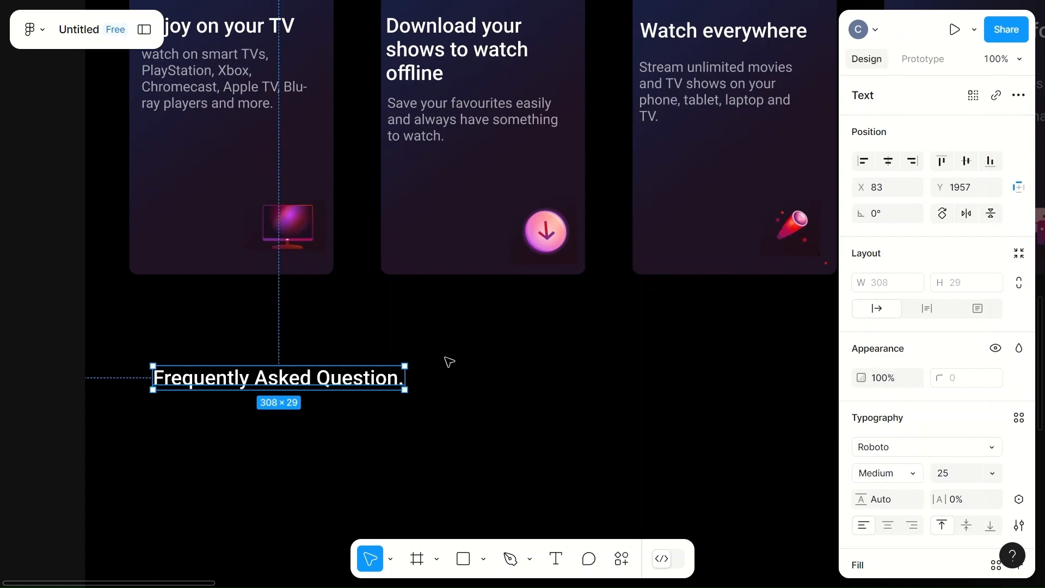
- Set the "Frequently Asked Question." heading's font size to 22, matching the "More reasons to join" heading
{"action": "scroll", "coordinate": [441, 357], "scroll_direction": "up", "scroll_amount": 4}
{"action": "left_click", "coordinate": [299, 136]}
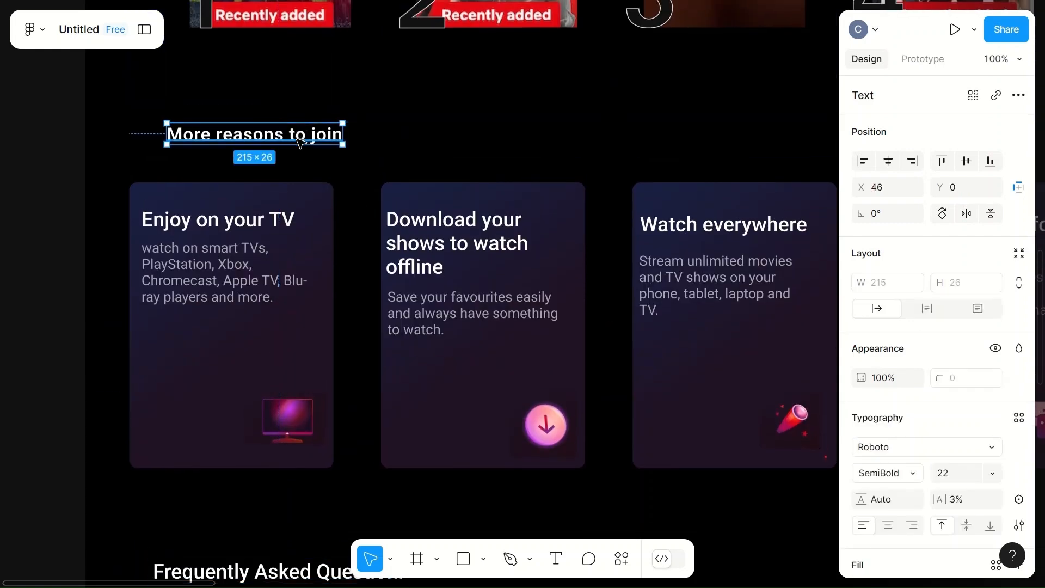
{"action": "scroll", "coordinate": [403, 294], "scroll_direction": "down", "scroll_amount": 5}
{"action": "left_click", "coordinate": [266, 348]}
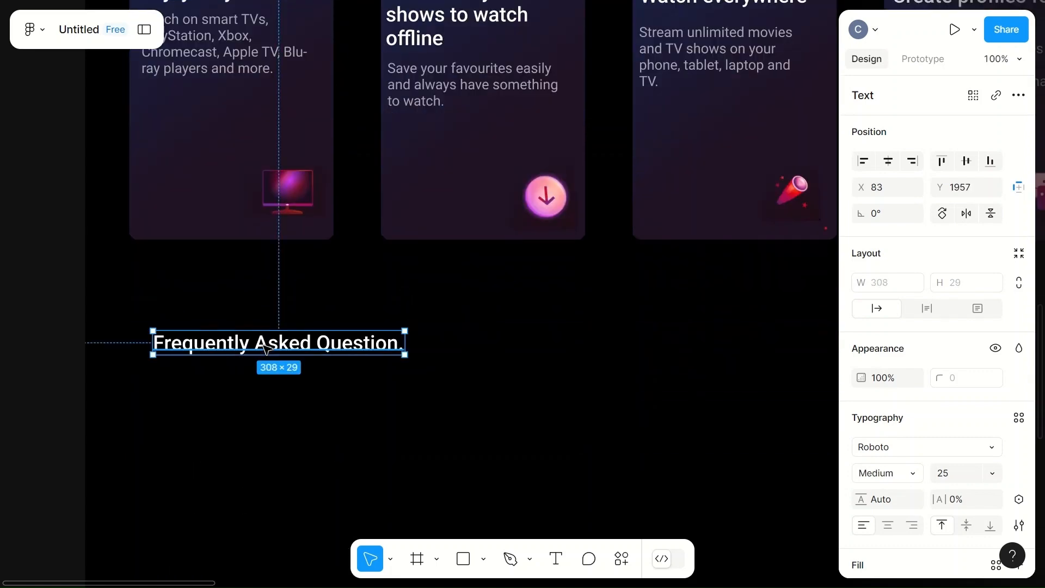
{"action": "left_click", "coordinate": [952, 476]}
{"action": "type", "text": "2"}
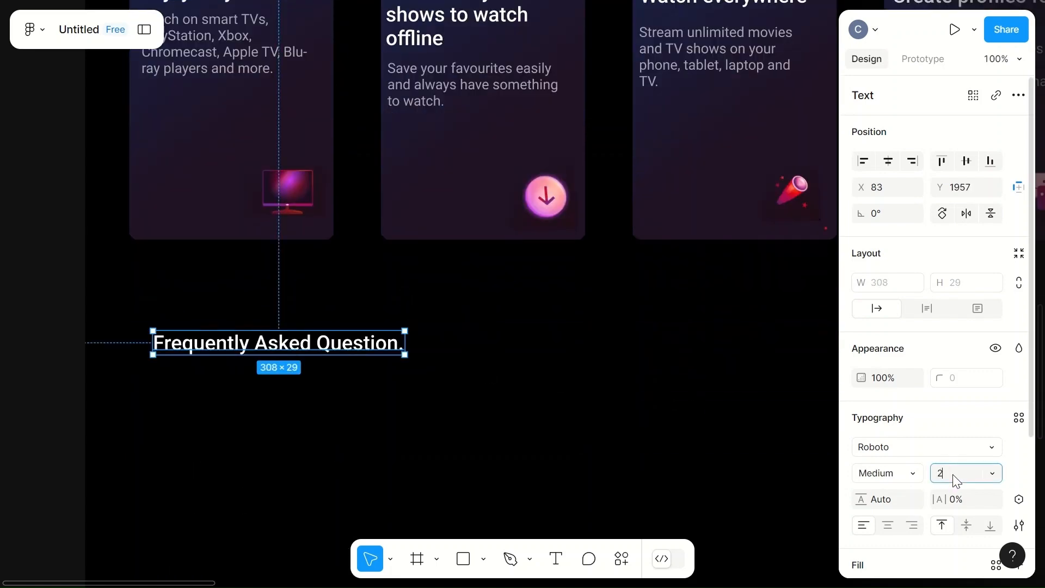
{"action": "type", "text": "2"}
{"action": "left_click", "coordinate": [664, 420]}
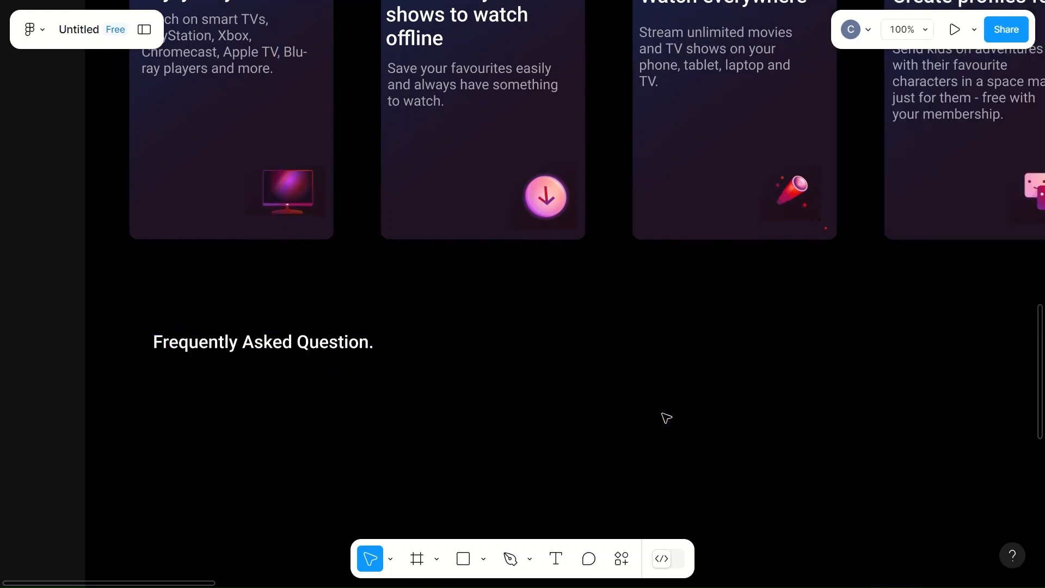
- Nudge the "Frequently Asked Question." heading left to X 68, lining it up with the first card's text
{"action": "scroll", "coordinate": [667, 418], "scroll_direction": "up", "scroll_amount": 1}
{"action": "scroll", "coordinate": [666, 419], "scroll_direction": "up", "scroll_amount": 2}
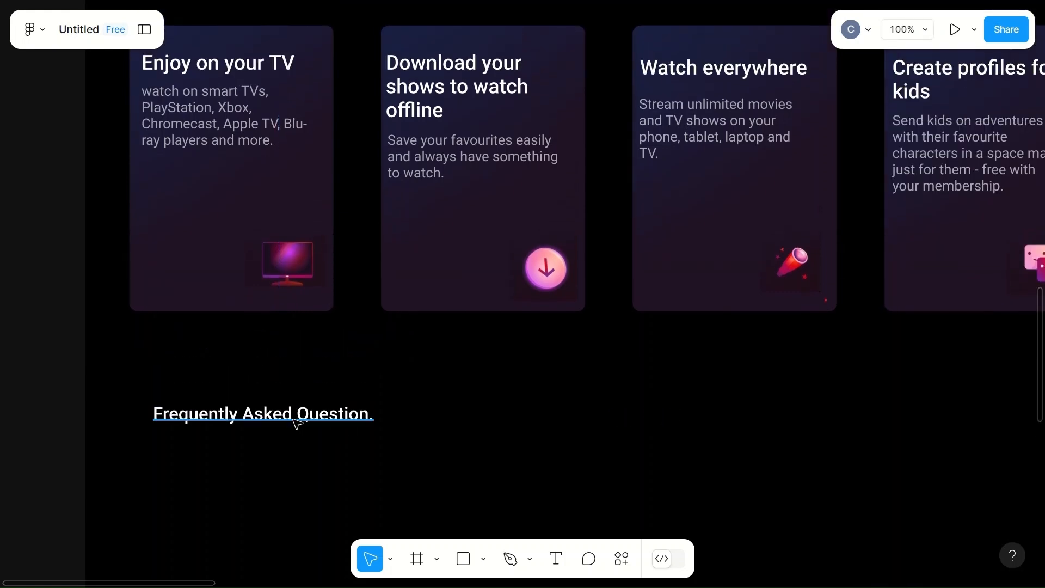
{"action": "left_click", "coordinate": [297, 424]}
{"action": "key", "text": "Left"}
{"action": "key", "text": "Left"}
{"action": "key", "text": "Left"}
{"action": "key", "text": "Left"}
{"action": "key", "text": "Left"}
{"action": "key", "text": "Left"}
{"action": "key", "text": "Left"}
{"action": "key", "text": "Left"}
{"action": "key", "text": "Left"}
{"action": "key", "text": "Left"}
{"action": "key", "text": "Left"}
{"action": "key", "text": "Left"}
{"action": "key", "text": "Left"}
{"action": "key", "text": "Left"}
{"action": "key", "text": "Left"}
{"action": "key", "text": "Left"}
{"action": "key", "text": "Left"}
{"action": "key", "text": "Left"}
{"action": "key", "text": "Left"}
{"action": "key", "text": "Left"}
{"action": "key", "text": "Left"}
{"action": "key", "text": "Left"}
{"action": "key", "text": "Left"}
{"action": "key", "text": "Left"}
{"action": "key", "text": "Left"}
{"action": "key", "text": "Left"}
{"action": "key", "text": "Left"}
{"action": "key", "text": "Left"}
{"action": "key", "text": "Left"}
{"action": "key", "text": "Left"}
{"action": "key", "text": "Left"}
{"action": "key", "text": "Left"}
{"action": "key", "text": "Left"}
{"action": "key", "text": "Right"}
{"action": "key", "text": "Right"}
{"action": "key", "text": "Right"}
{"action": "key", "text": "Right"}
{"action": "key", "text": "Right"}
{"action": "key", "text": "Right"}
{"action": "key", "text": "Right"}
{"action": "key", "text": "Right"}
{"action": "key", "text": "Right"}
{"action": "key", "text": "Right"}
{"action": "key", "text": "Right"}
{"action": "key", "text": "Right"}
{"action": "key", "text": "Right"}
{"action": "key", "text": "Right"}
{"action": "key", "text": "Right"}
{"action": "key", "text": "Right"}
{"action": "key", "text": "Right"}
{"action": "key", "text": "Right"}
{"action": "key", "text": "Right"}
{"action": "key", "text": "Right"}
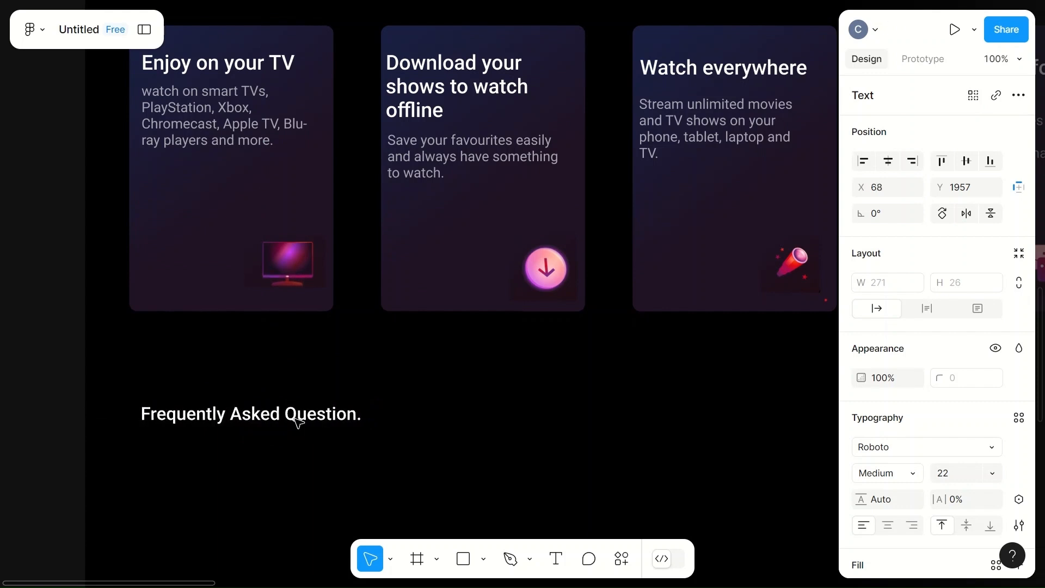
{"action": "left_click", "coordinate": [451, 432]}
- Add the text "What is Netflix?" on the empty canvas outside the page frame, below the numbered movie posters
{"action": "scroll", "coordinate": [450, 433], "scroll_direction": "down", "scroll_amount": 4}
{"action": "scroll", "coordinate": [452, 432], "scroll_direction": "right", "scroll_amount": 5}
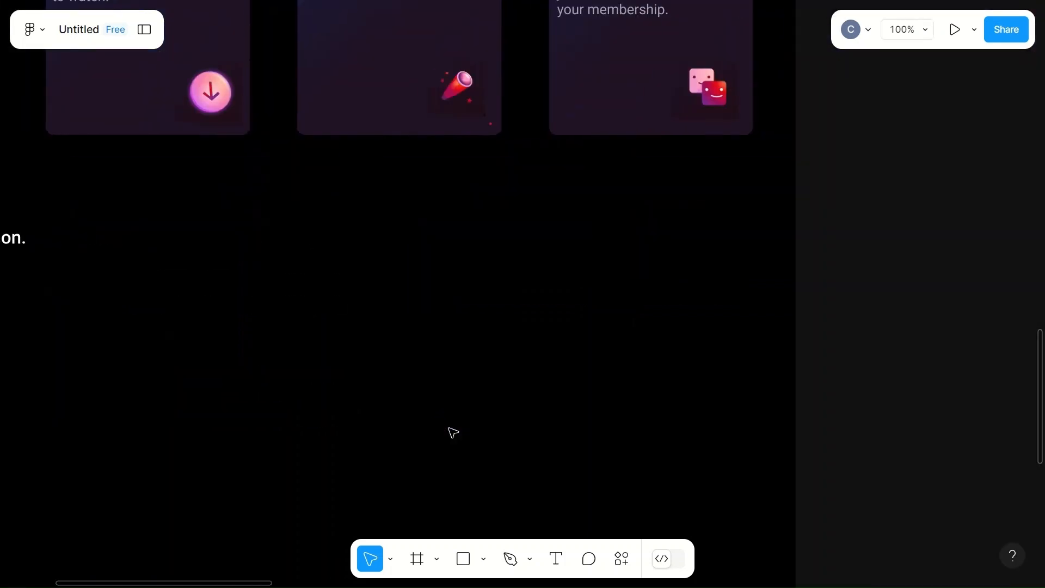
{"action": "scroll", "coordinate": [452, 432], "scroll_direction": "right", "scroll_amount": 10}
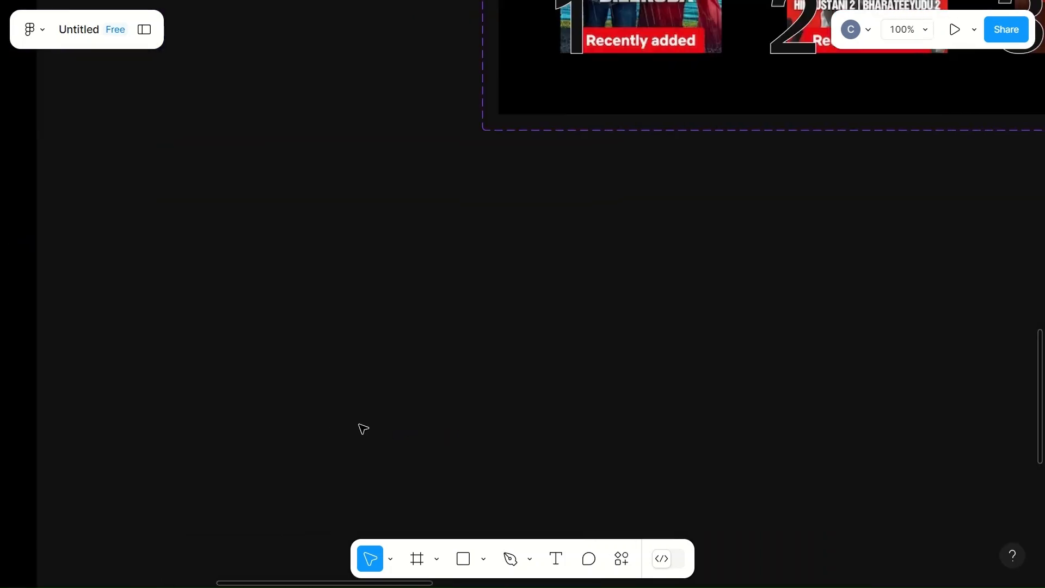
{"action": "left_click", "coordinate": [445, 342]}
{"action": "key", "text": "t"}
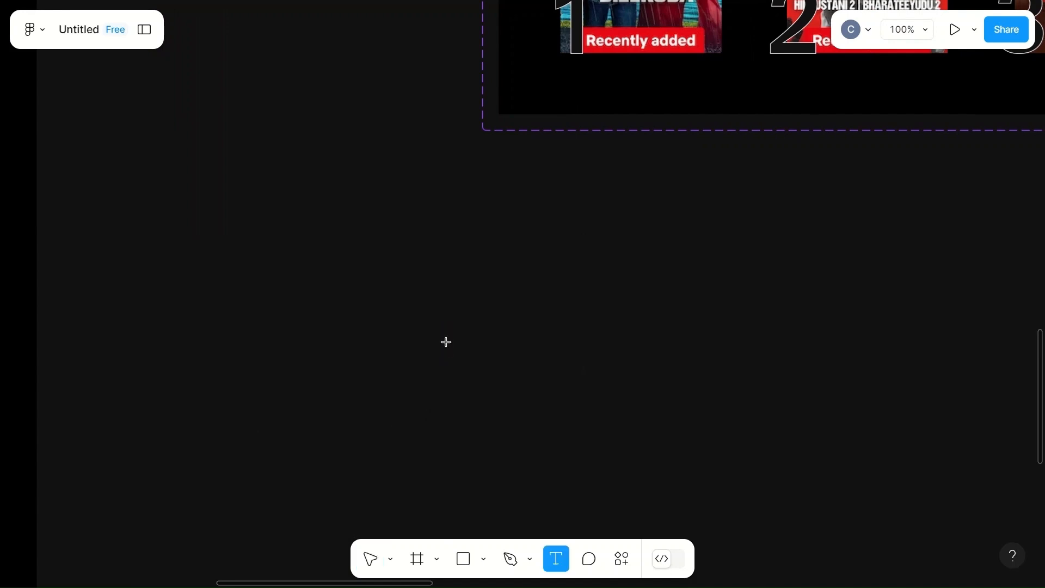
{"action": "left_click", "coordinate": [445, 341]}
{"action": "type", "text": "What "}
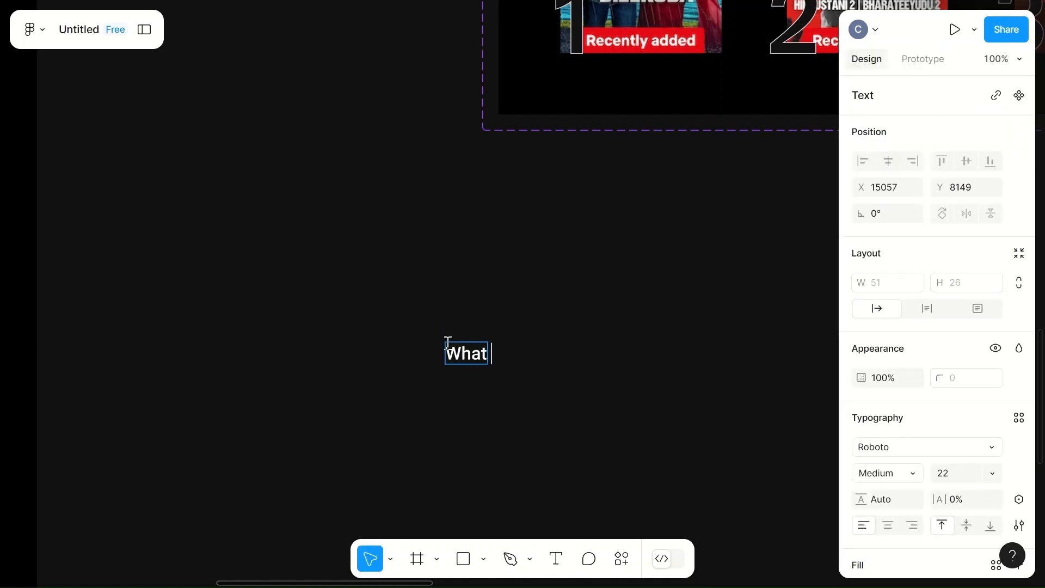
{"action": "type", "text": "is Netf"}
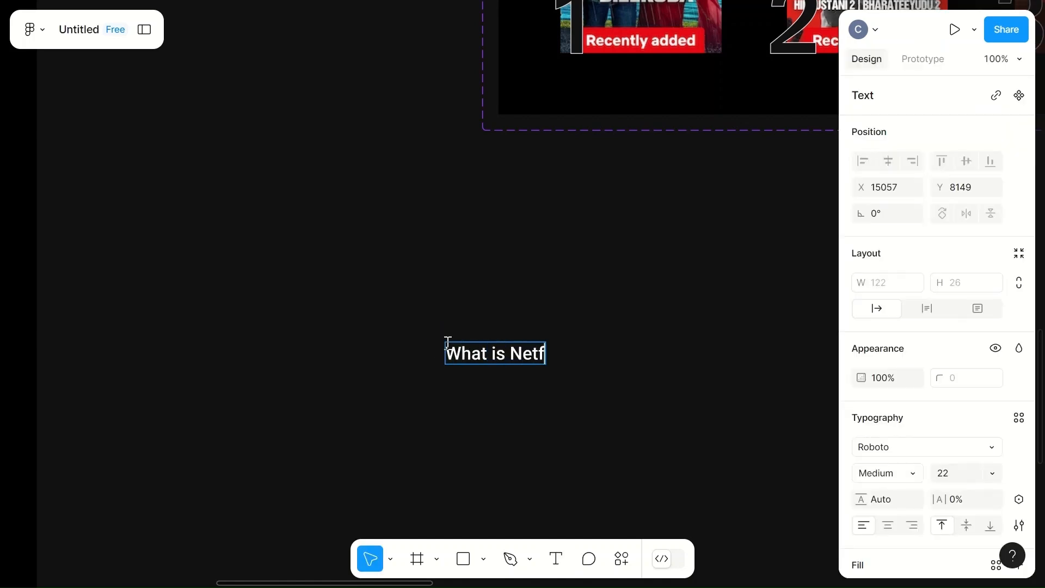
{"action": "type", "text": "lix?"}
{"action": "left_click", "coordinate": [627, 350]}
- Run the RemixIcon plugin, search for "plus" and place the plain plus icon to the right of the "What is Netflix?" text
{"action": "scroll", "coordinate": [628, 351], "scroll_direction": "right", "scroll_amount": 2}
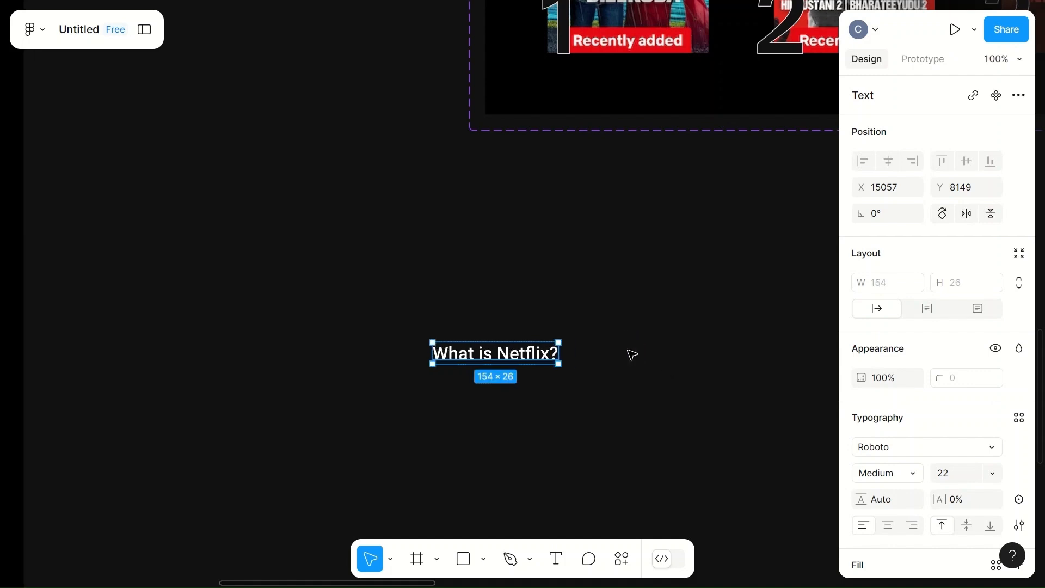
{"action": "scroll", "coordinate": [632, 355], "scroll_direction": "right", "scroll_amount": 1}
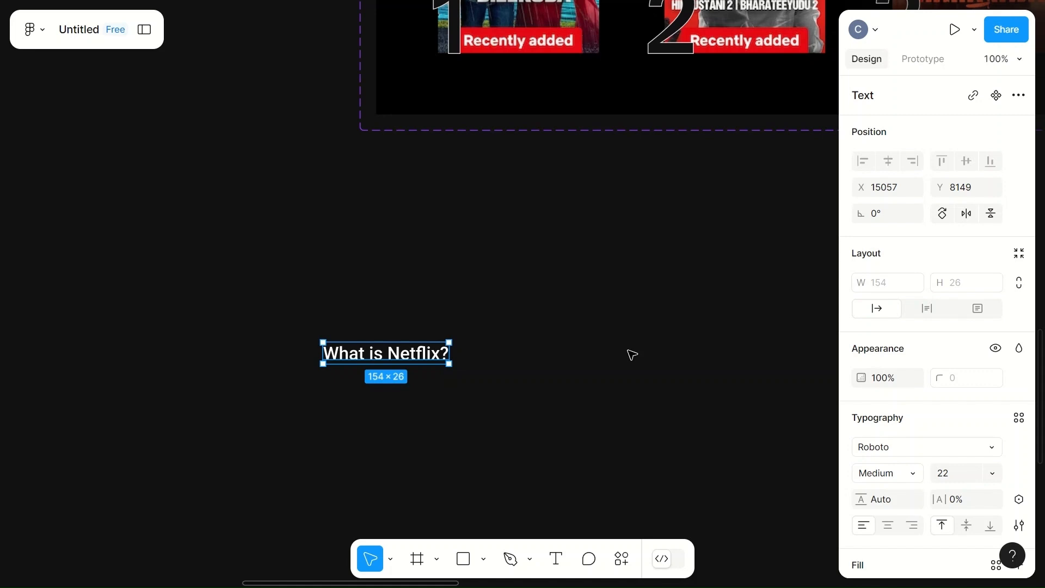
{"action": "scroll", "coordinate": [632, 355], "scroll_direction": "right", "scroll_amount": 6}
{"action": "right_click", "coordinate": [528, 294]}
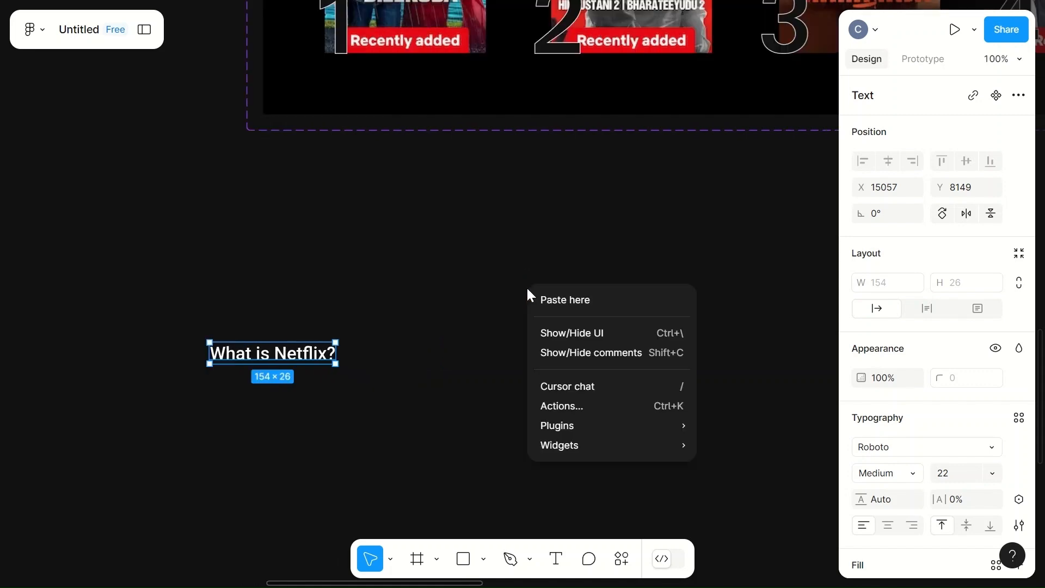
{"action": "mouse_move", "coordinate": [565, 433]}
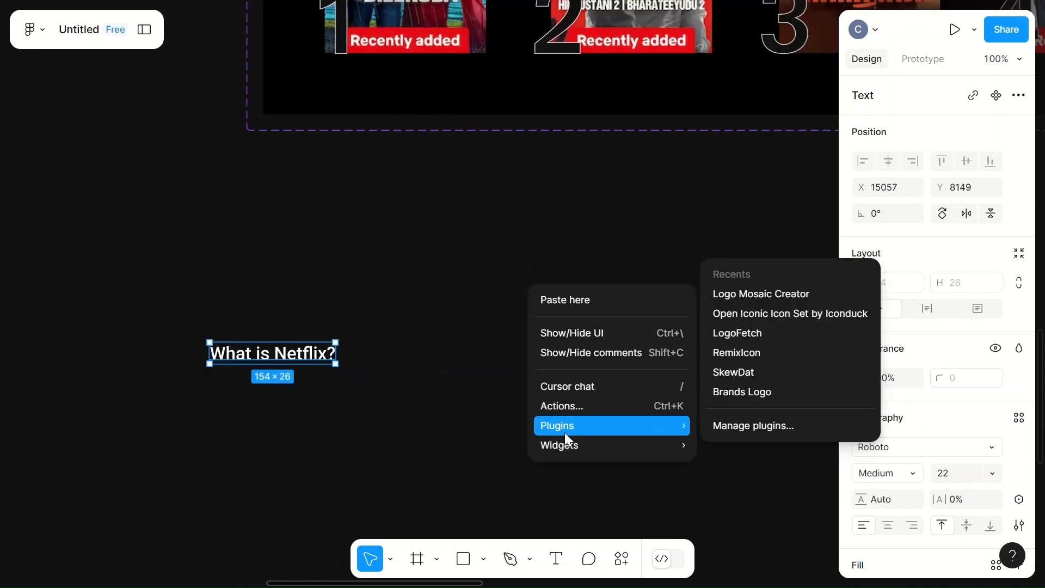
{"action": "left_click", "coordinate": [775, 352]}
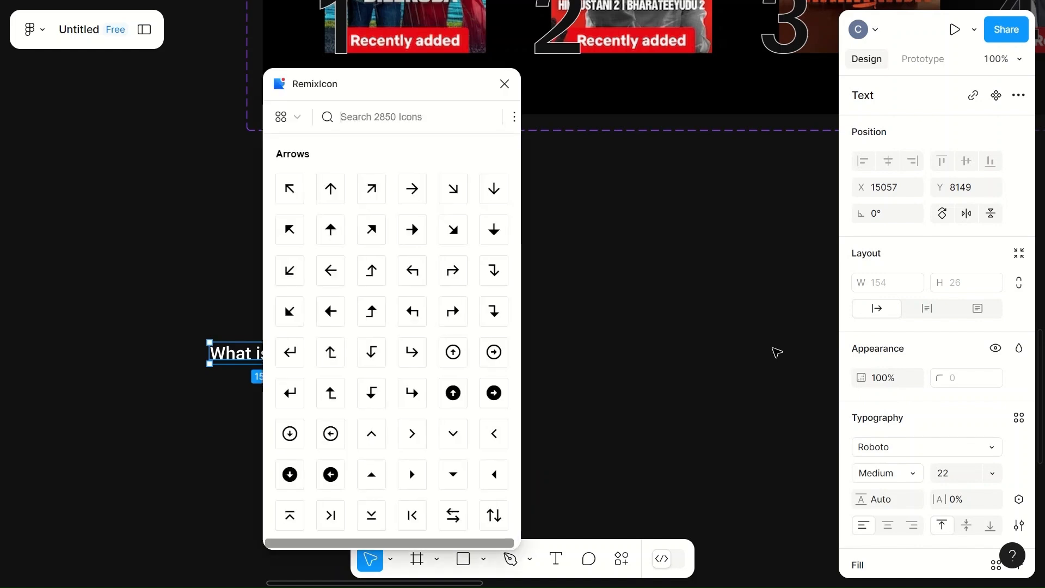
{"action": "scroll", "coordinate": [408, 311], "scroll_direction": "down", "scroll_amount": 2}
{"action": "scroll", "coordinate": [411, 310], "scroll_direction": "up", "scroll_amount": 2}
{"action": "left_click", "coordinate": [392, 115]}
{"action": "type", "text": "plus"}
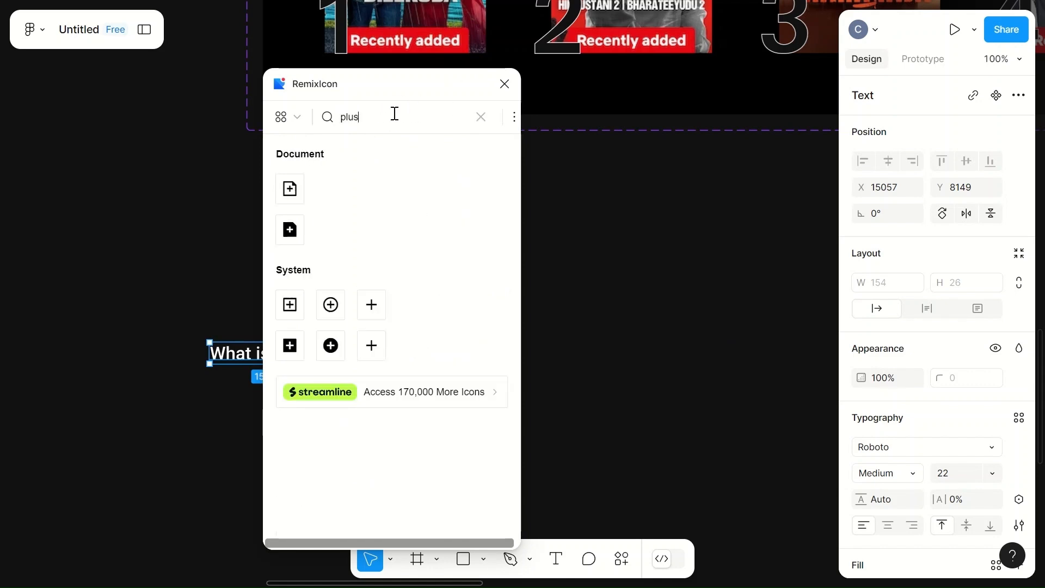
{"action": "left_click_drag", "start_coordinate": [374, 301], "coordinate": [609, 297]}
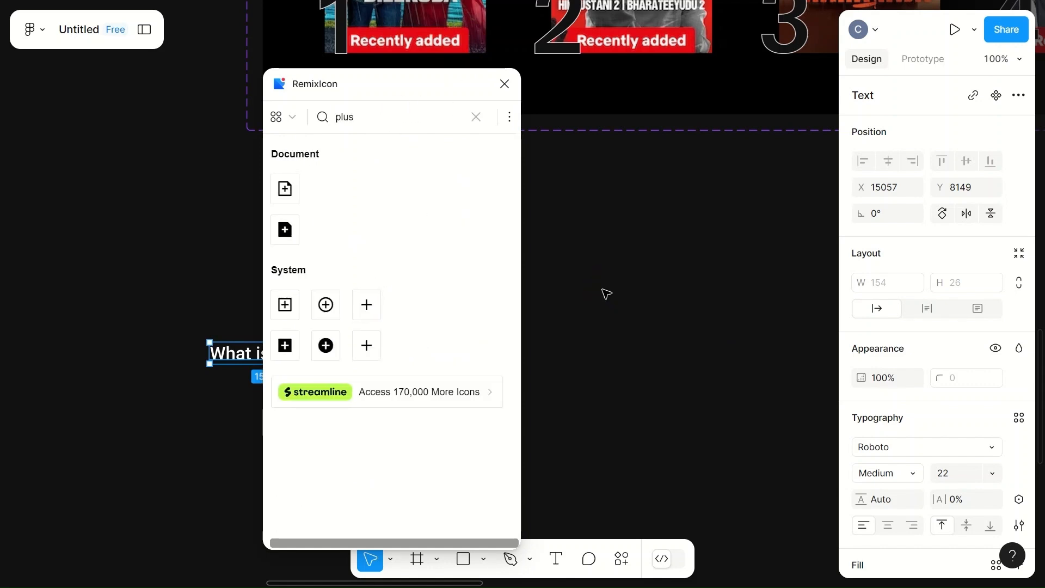
- Search the RemixIcon library for "cross"
{"action": "left_click", "coordinate": [477, 118]}
{"action": "left_click", "coordinate": [394, 125]}
{"action": "type", "text": "cross"}
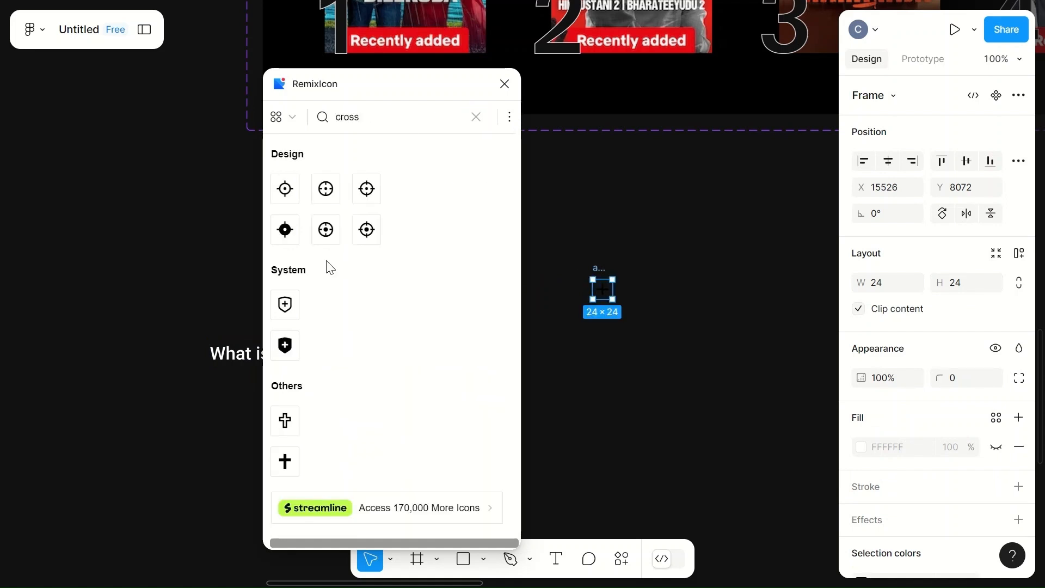
{"action": "scroll", "coordinate": [334, 305], "scroll_direction": "down", "scroll_amount": 1}
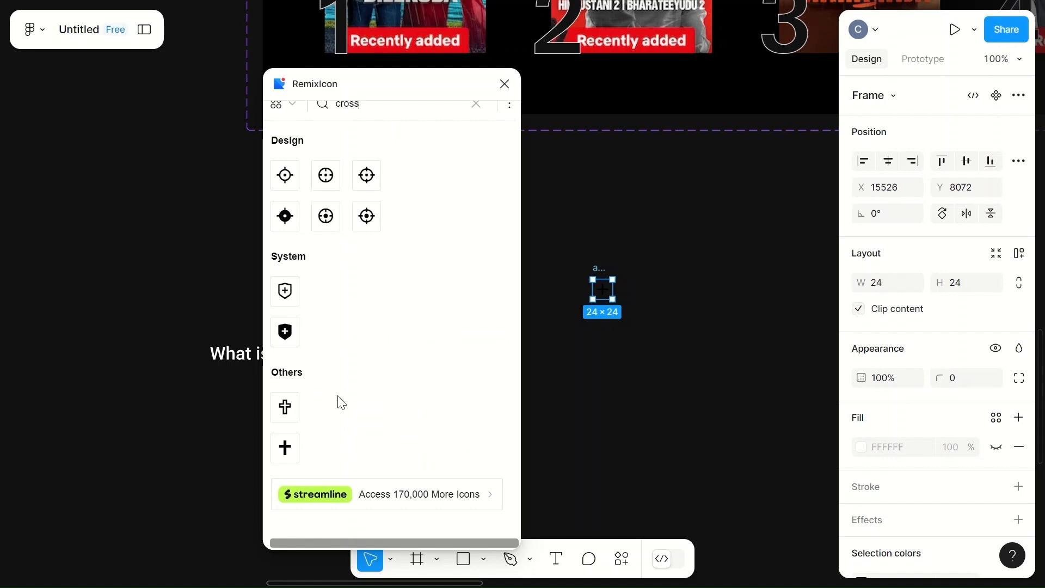
- Search RemixIcon for "cancel", place the large plain X icon just below the plus icon and close the plugin
{"action": "left_click", "coordinate": [477, 103]}
{"action": "left_click", "coordinate": [396, 108]}
{"action": "type", "text": "canc"}
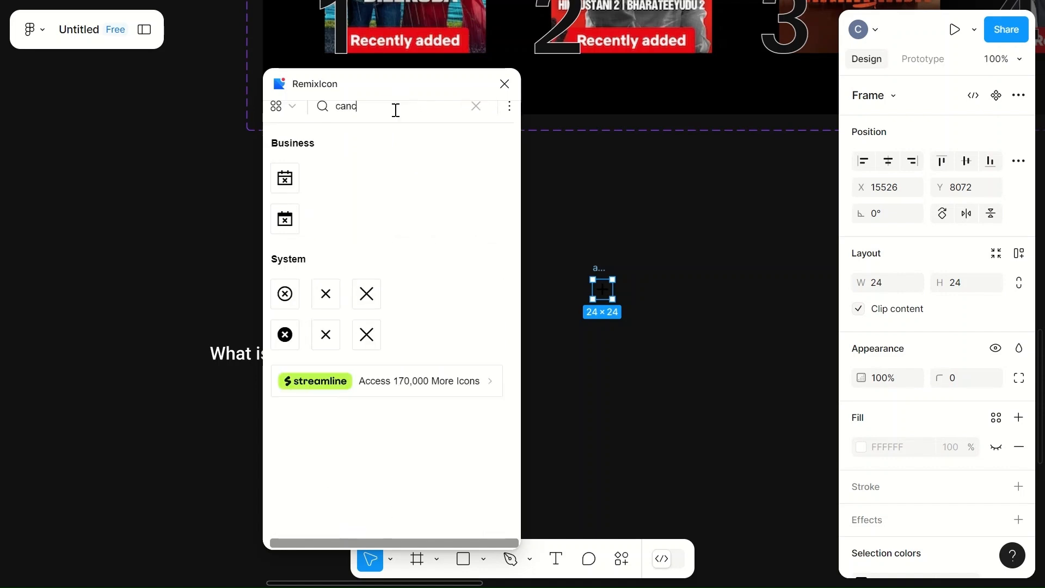
{"action": "left_click_drag", "start_coordinate": [366, 293], "coordinate": [601, 343]}
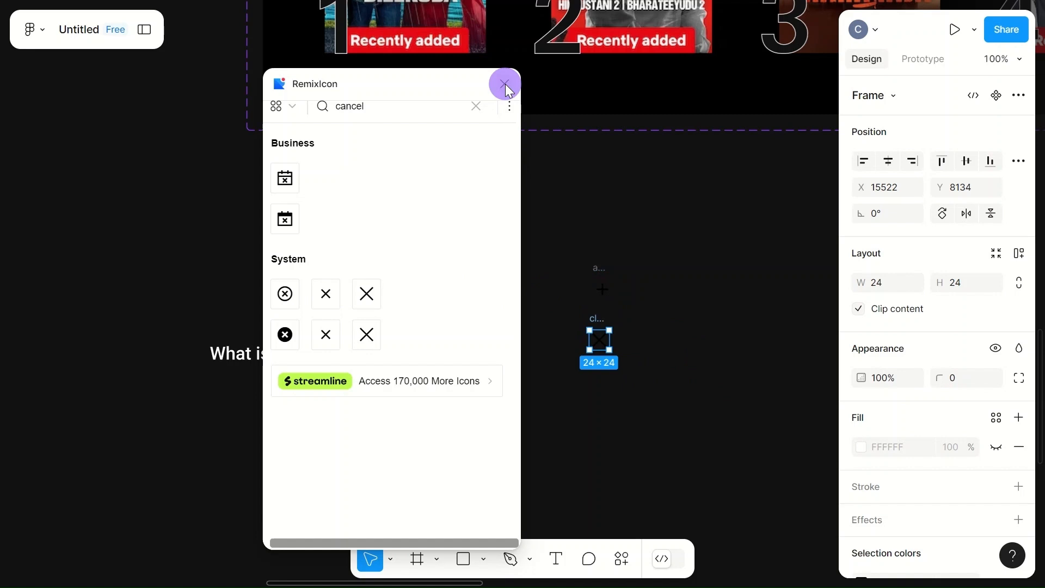
{"action": "left_click", "coordinate": [505, 83]}
- Move the plus and X vector paths left out of their icon frames, onto the open canvas
{"action": "left_click", "coordinate": [602, 292]}
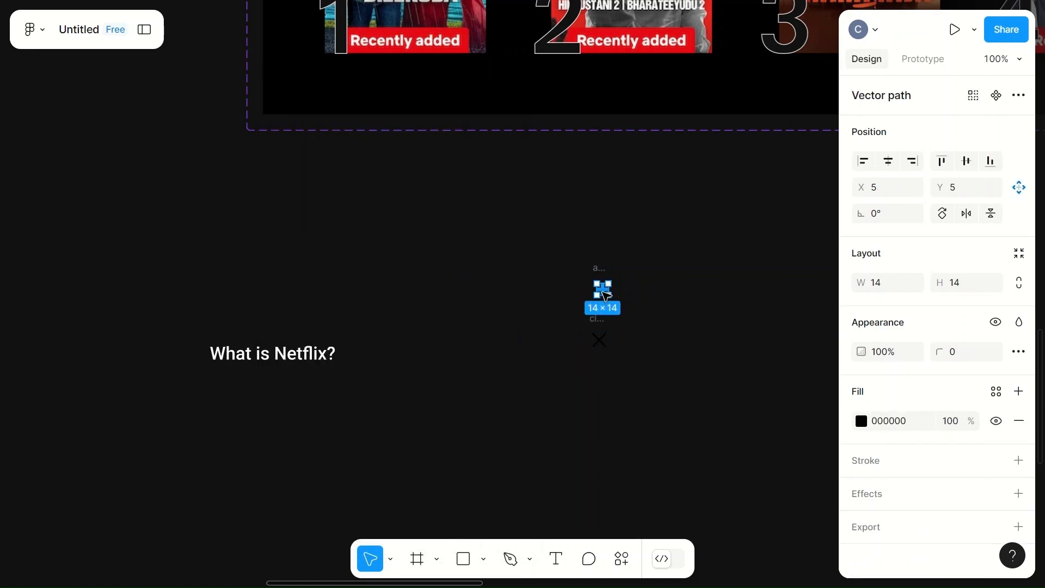
{"action": "left_click_drag", "start_coordinate": [600, 286], "coordinate": [523, 292]}
{"action": "left_click", "coordinate": [599, 339]}
{"action": "left_click_drag", "start_coordinate": [599, 339], "coordinate": [530, 337]}
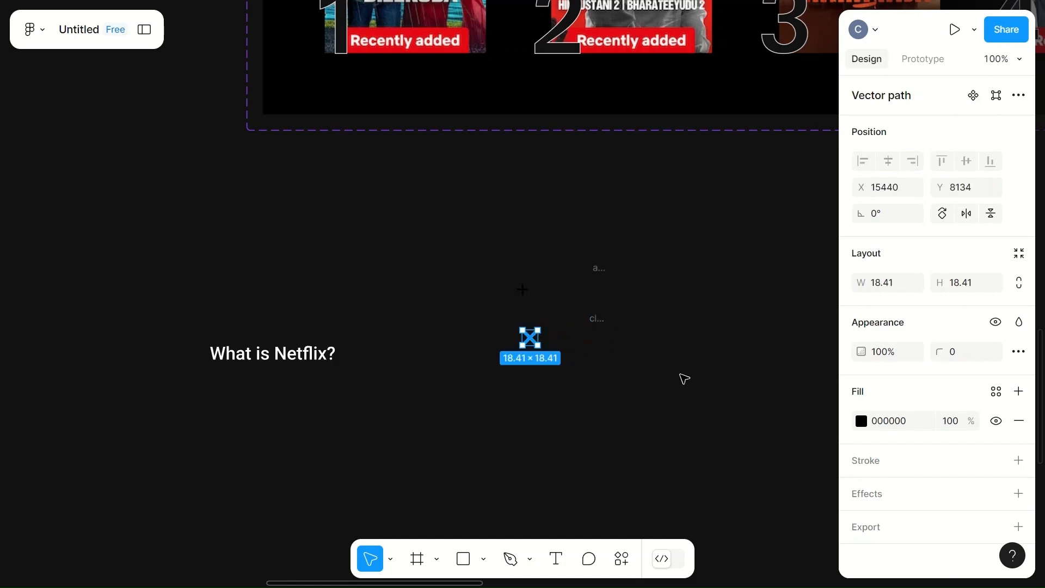
- Change the fill of both the X icon and the plus icon to white (FFFFFF)
{"action": "left_click", "coordinate": [862, 422]}
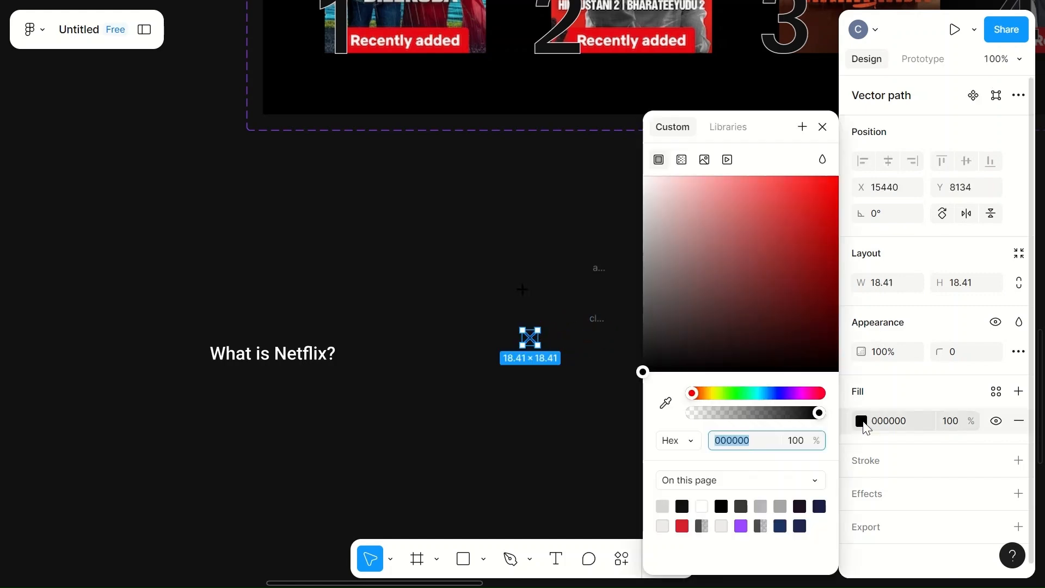
{"action": "left_click", "coordinate": [702, 506]}
{"action": "left_click", "coordinate": [523, 287]}
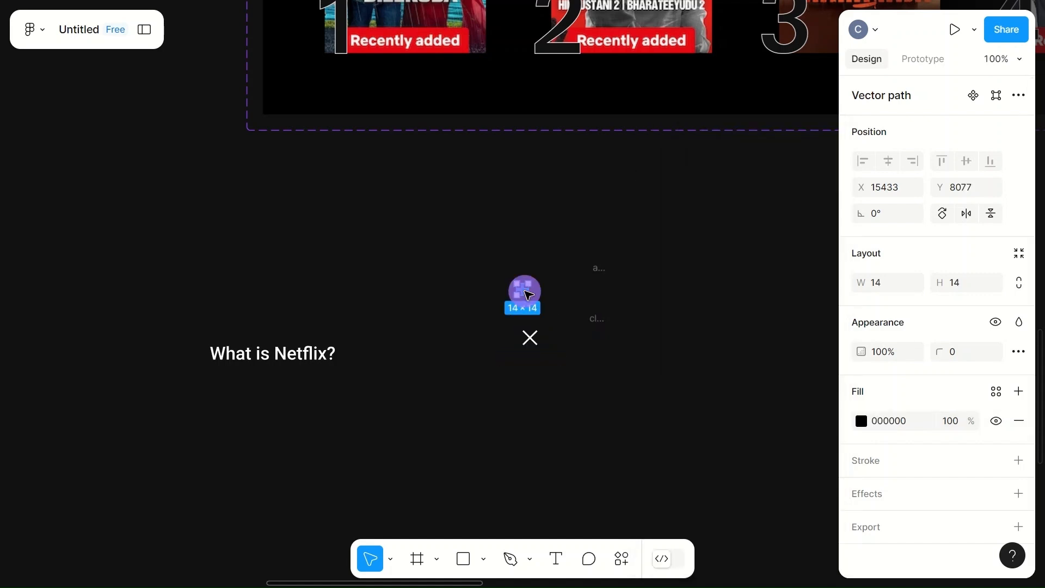
{"action": "left_click", "coordinate": [862, 420]}
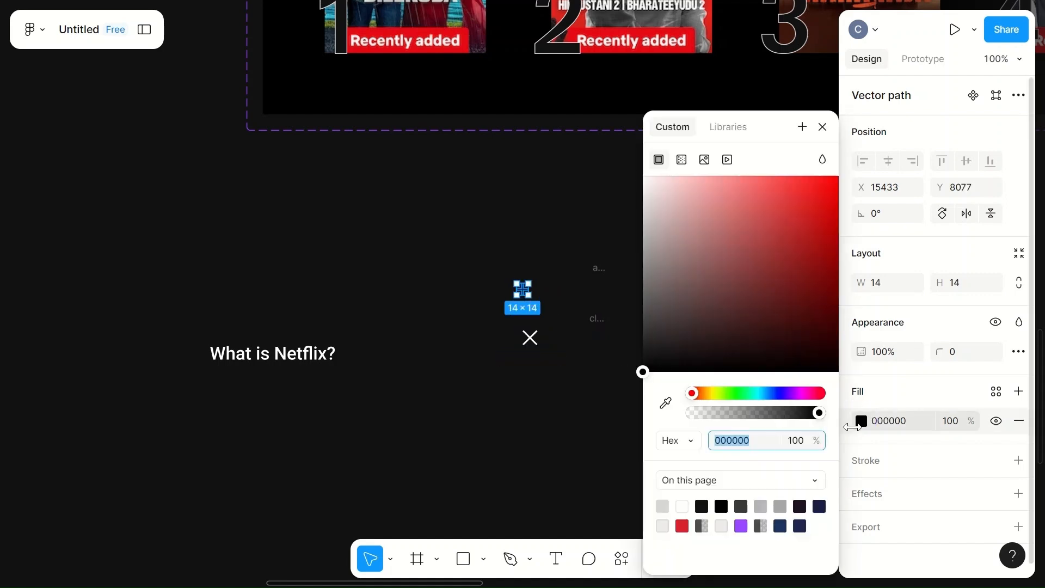
{"action": "left_click", "coordinate": [681, 506]}
{"action": "left_click", "coordinate": [567, 464]}
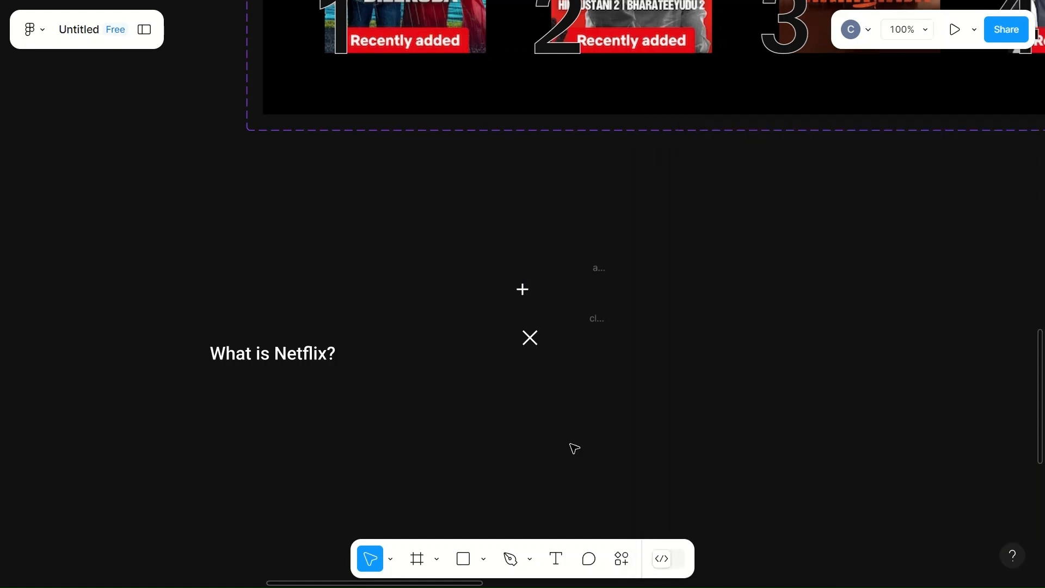
- Delete the two leftover empty icon frames beside the plus and X icons
{"action": "left_click", "coordinate": [602, 283]}
{"action": "key", "text": "Delete"}
{"action": "left_click", "coordinate": [600, 335]}
{"action": "key", "text": "Delete"}
- Set the plus icon's width and height to 24
{"action": "scroll", "coordinate": [603, 336], "scroll_direction": "down", "scroll_amount": 5}
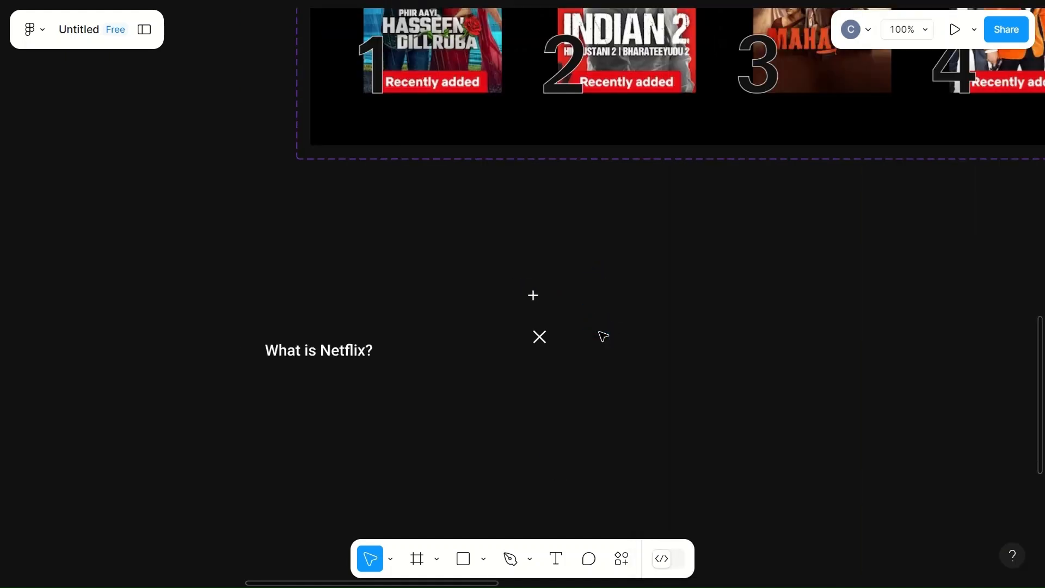
{"action": "left_click", "coordinate": [560, 311]}
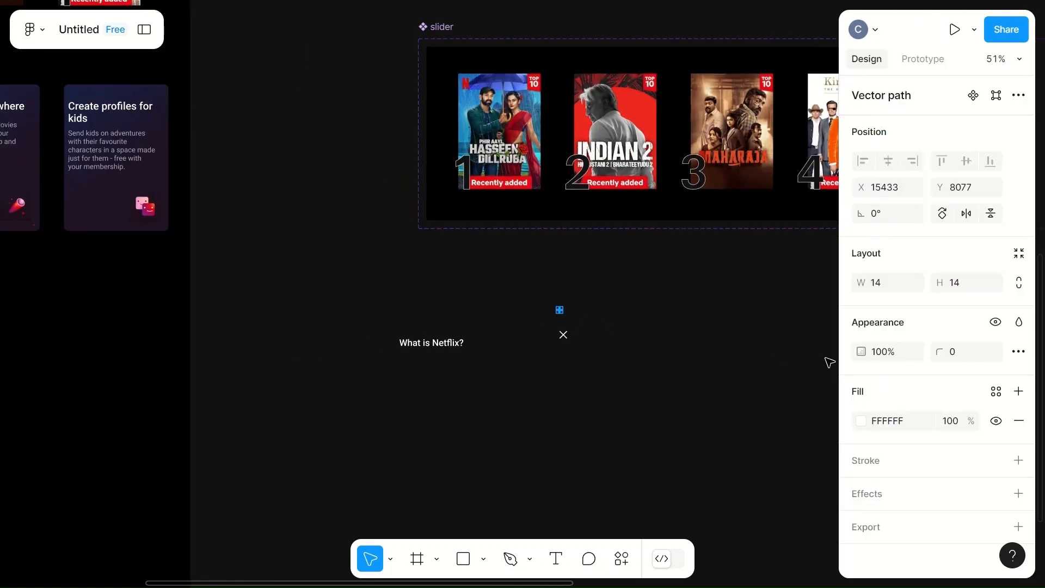
{"action": "left_click", "coordinate": [877, 283]}
{"action": "type", "text": "2"}
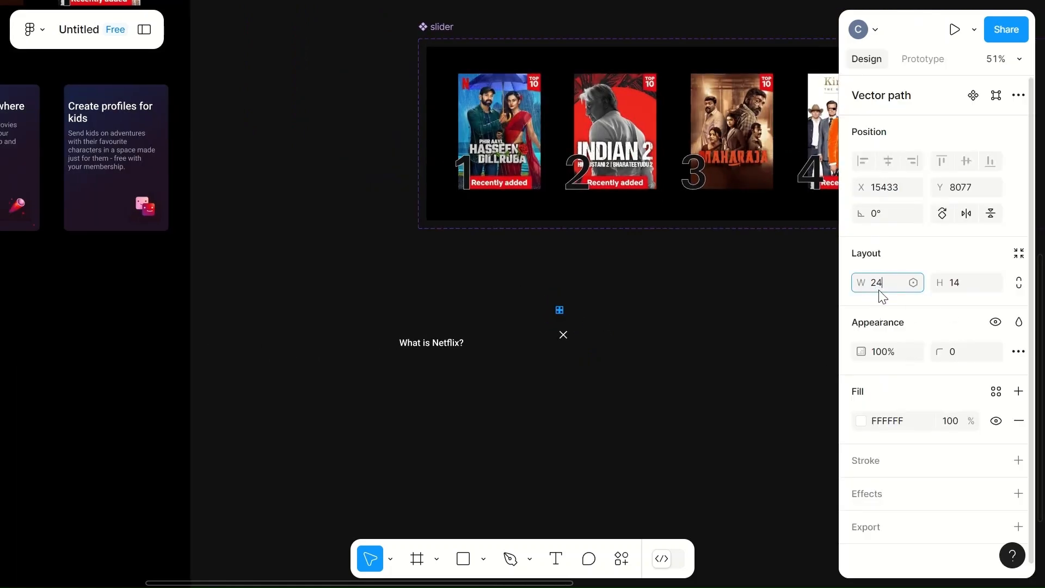
{"action": "left_click", "coordinate": [956, 283]}
{"action": "key", "text": "Return"}
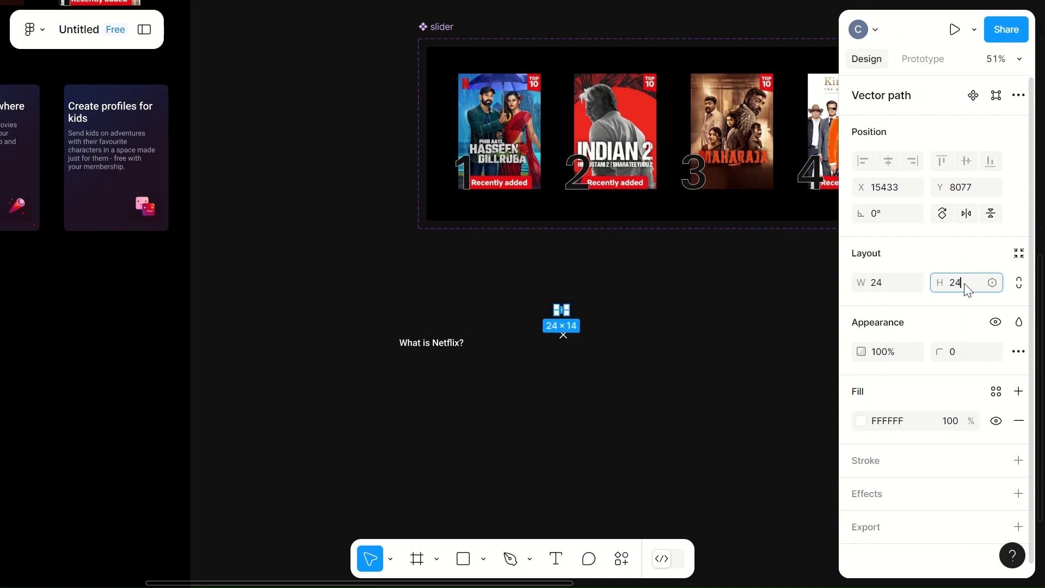
{"action": "left_click", "coordinate": [704, 393]}
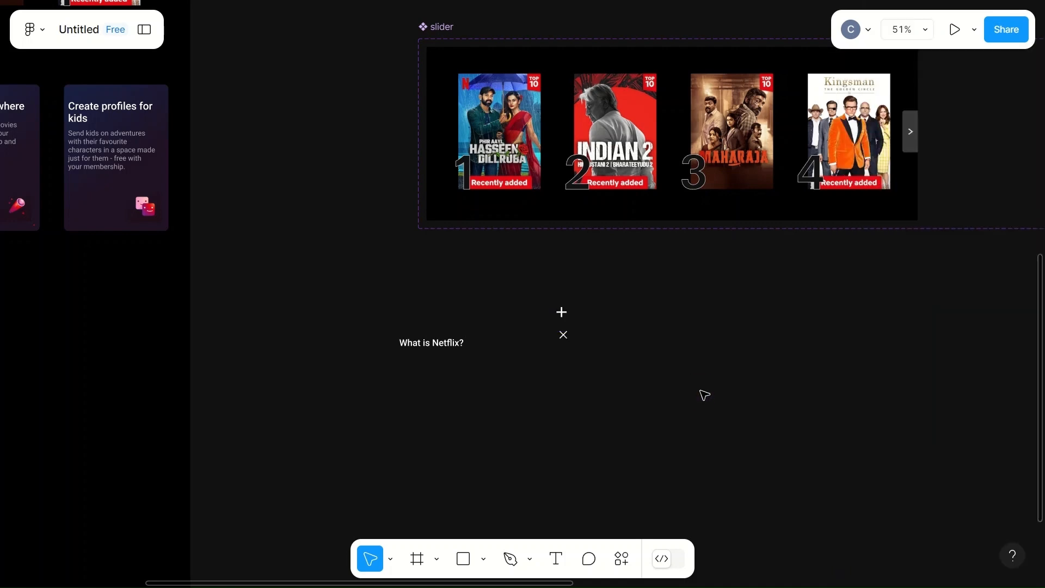
- Resize the X icon to 24 by 24
{"action": "left_click", "coordinate": [563, 335]}
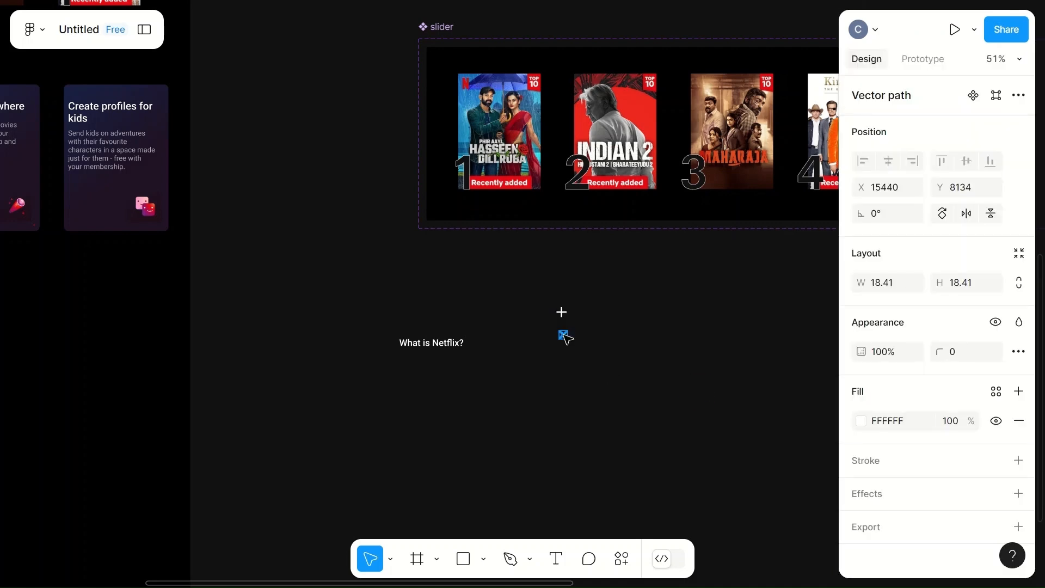
{"action": "left_click_drag", "start_coordinate": [869, 288], "coordinate": [868, 288]}
{"action": "left_click", "coordinate": [890, 288]}
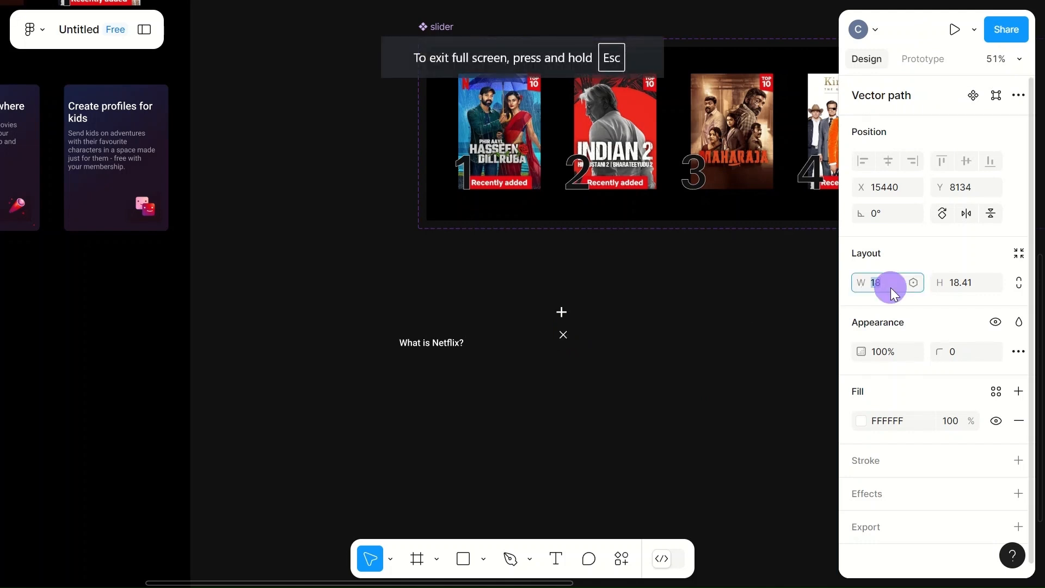
{"action": "left_click", "coordinate": [969, 285]}
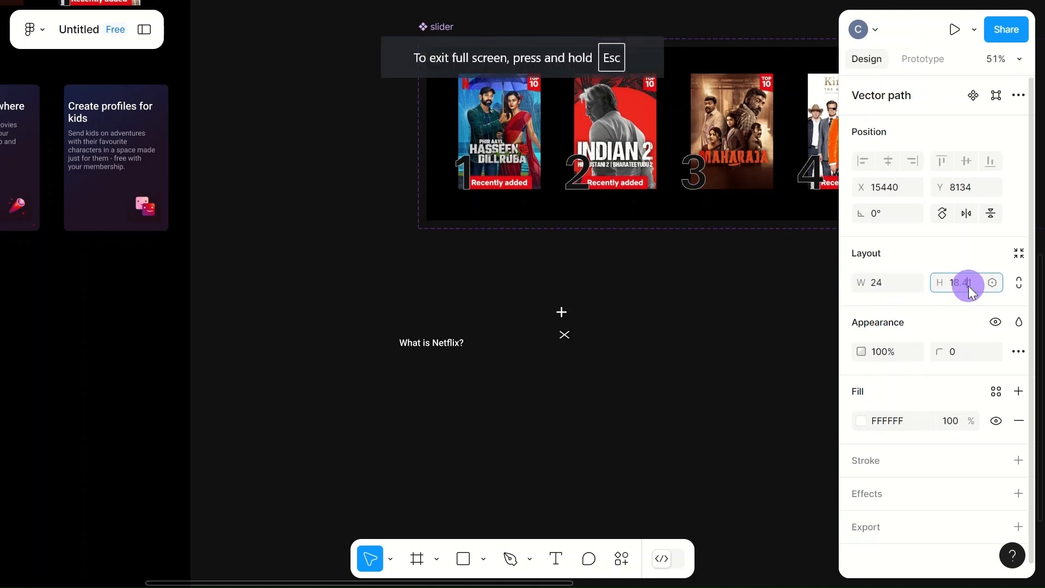
{"action": "type", "text": "24"}
{"action": "left_click", "coordinate": [688, 422]}
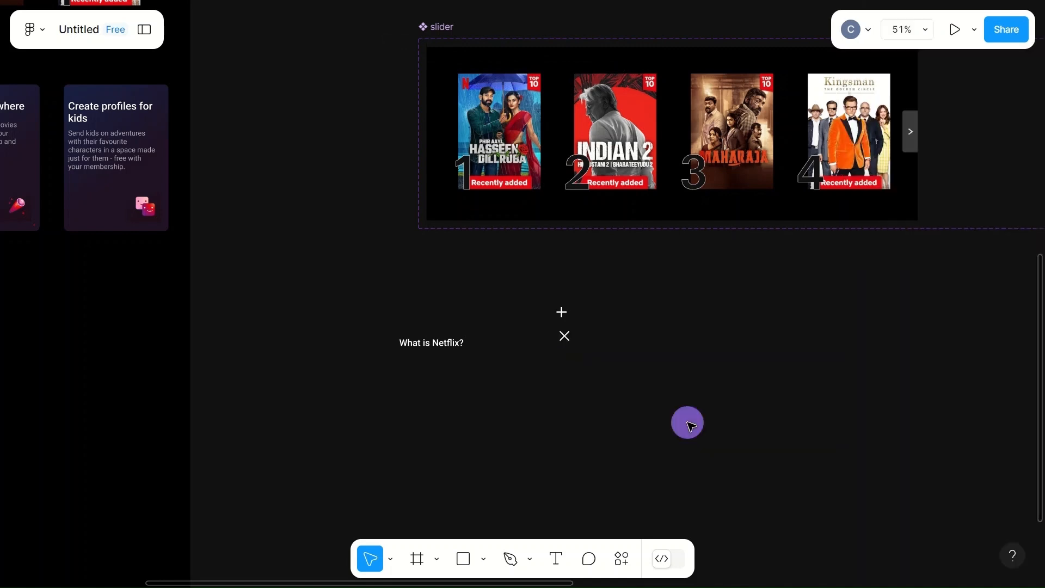
- Move the plus icon to the right of the "What is Netflix?" text and align both on their vertical centers
{"action": "scroll", "coordinate": [660, 381], "scroll_direction": "up", "scroll_amount": 5}
{"action": "left_click_drag", "start_coordinate": [445, 282], "coordinate": [371, 306]}
{"action": "left_click", "coordinate": [191, 310], "text": "shift"}
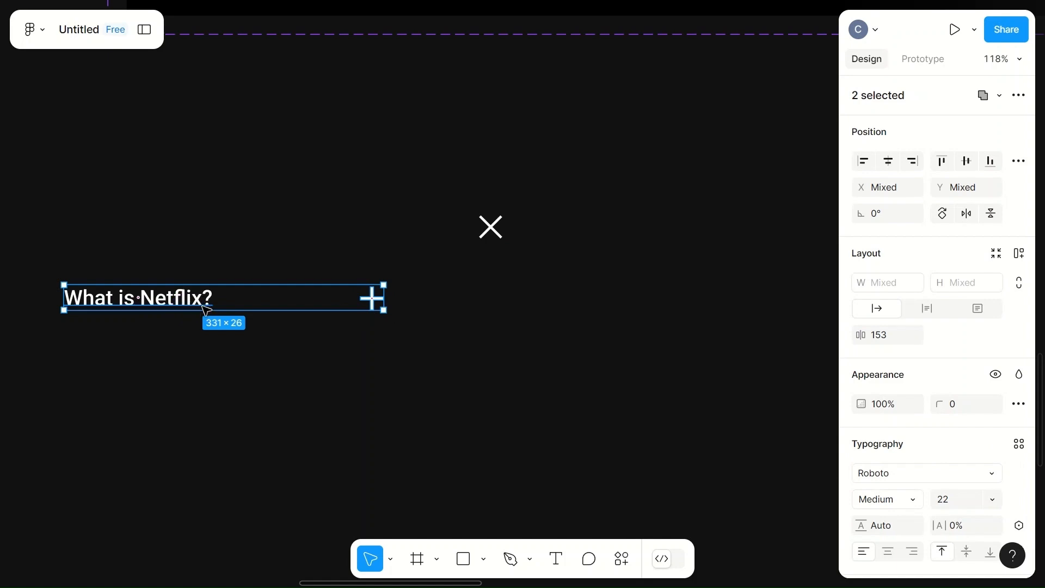
{"action": "left_click", "coordinate": [967, 166]}
- Wrap the question text and plus icon in an auto layout frame and set the text's width to fill the container
{"action": "right_click", "coordinate": [239, 299]}
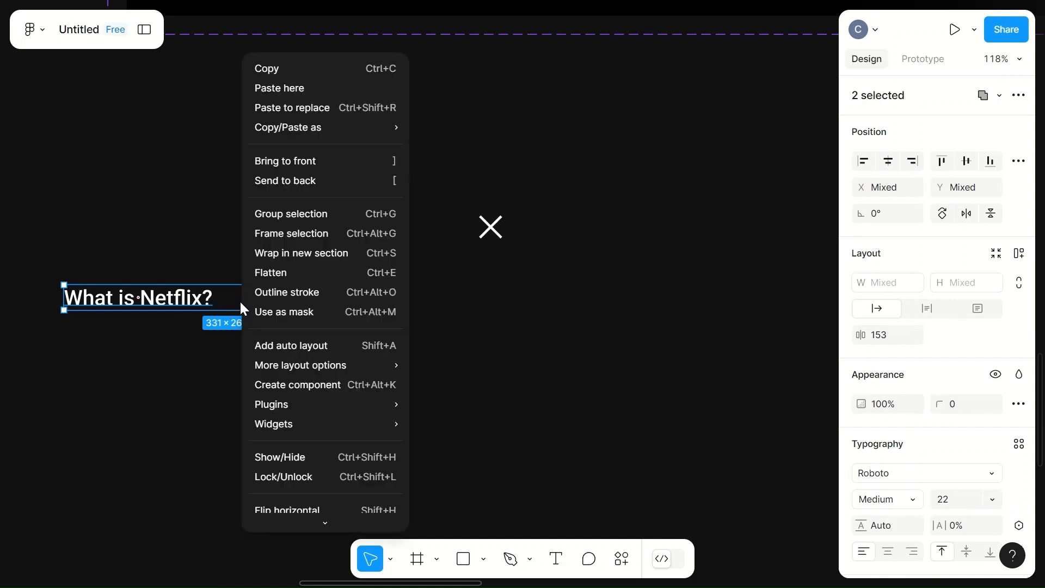
{"action": "left_click", "coordinate": [308, 345]}
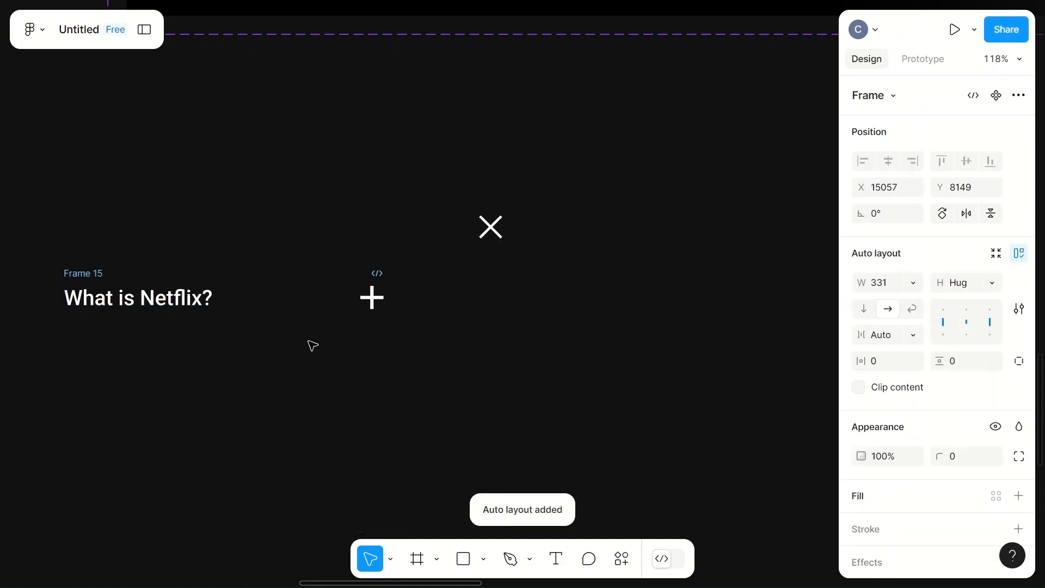
{"action": "left_click", "coordinate": [147, 303]}
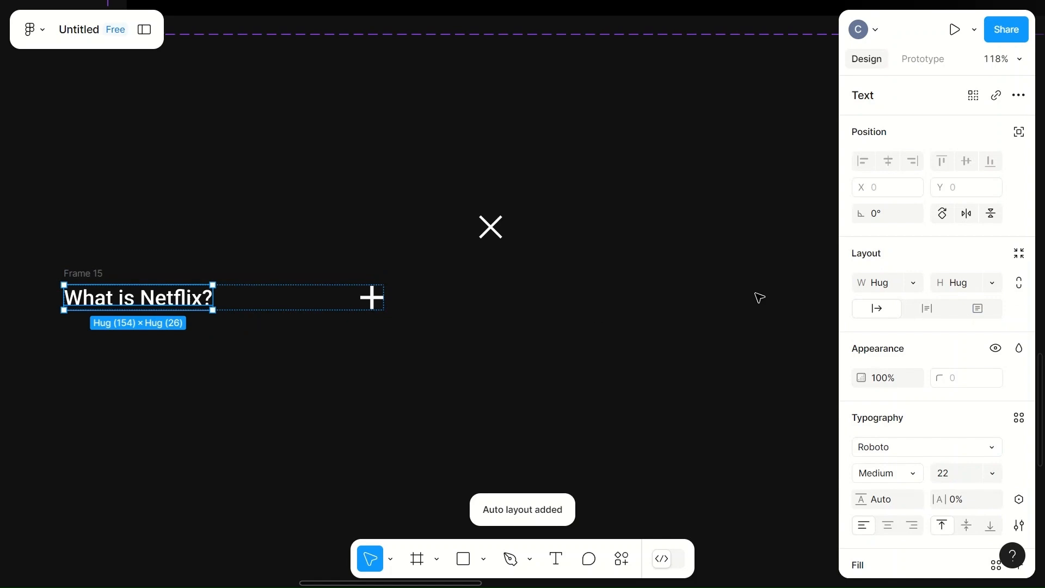
{"action": "left_click", "coordinate": [913, 284]}
{"action": "left_click", "coordinate": [927, 308]}
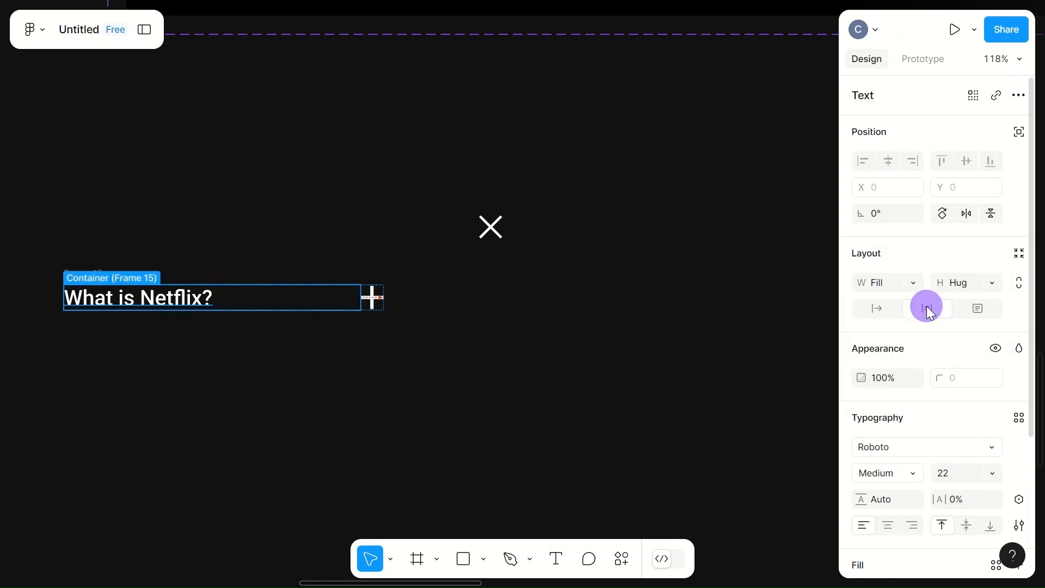
{"action": "left_click", "coordinate": [425, 295]}
- Rename the auto layout frame holding the question and plus icon to "Q1"
{"action": "left_click", "coordinate": [86, 277]}
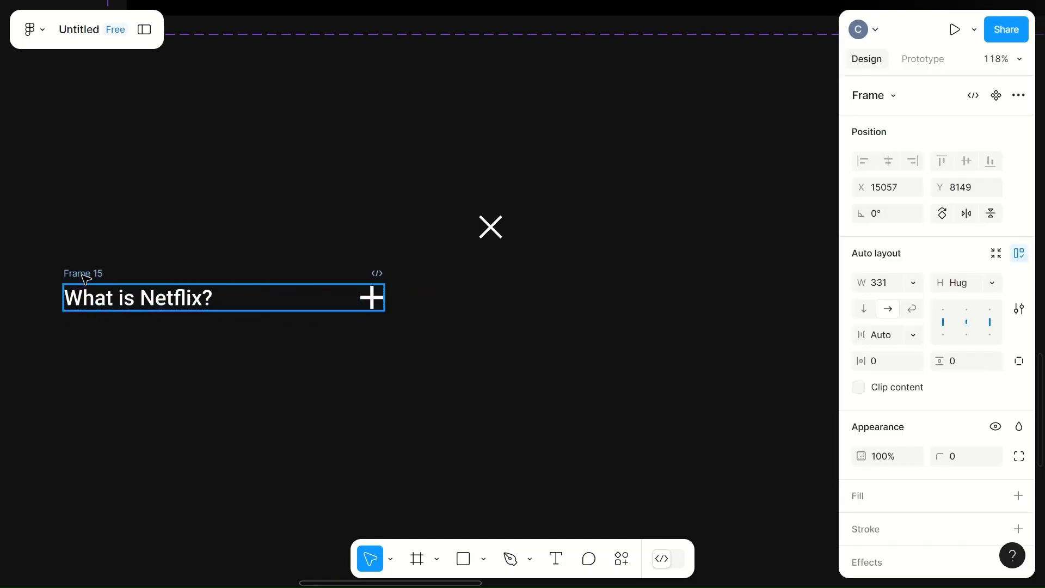
{"action": "left_click", "coordinate": [87, 276]}
{"action": "double_click", "coordinate": [88, 275]}
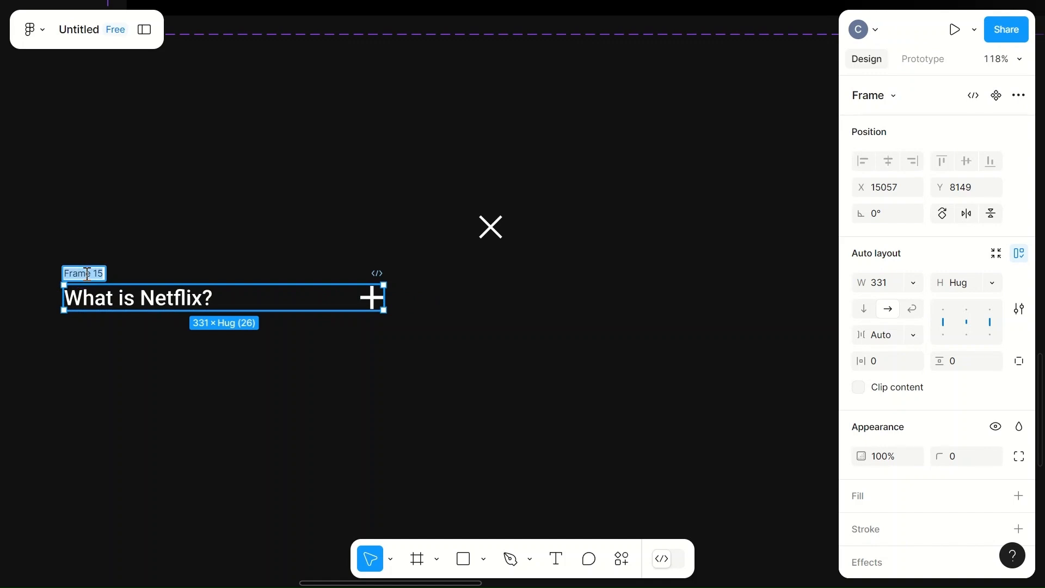
{"action": "type", "text": "q"}
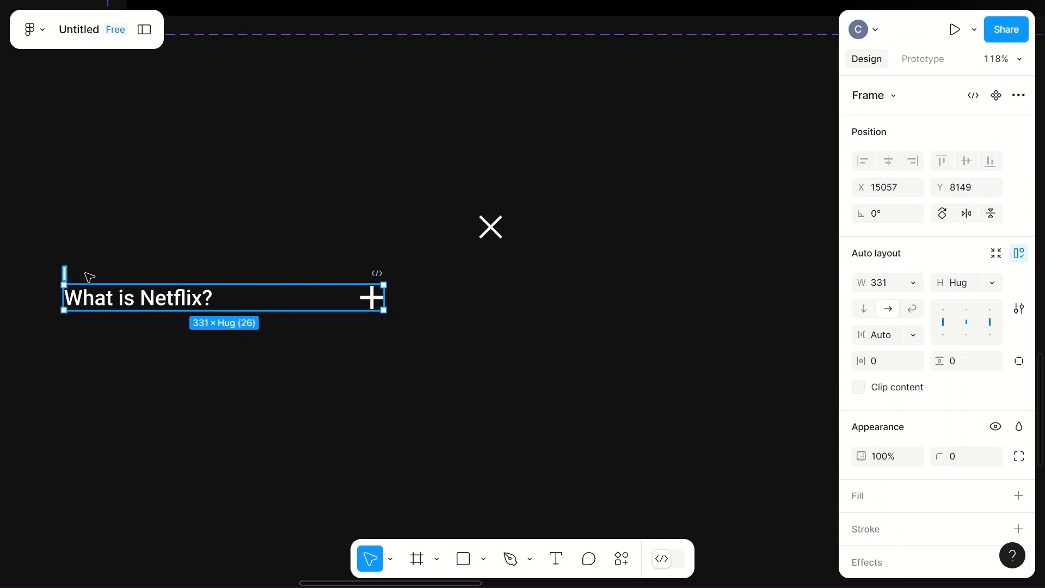
{"action": "type", "text": "Q1"}
{"action": "left_click", "coordinate": [235, 248]}
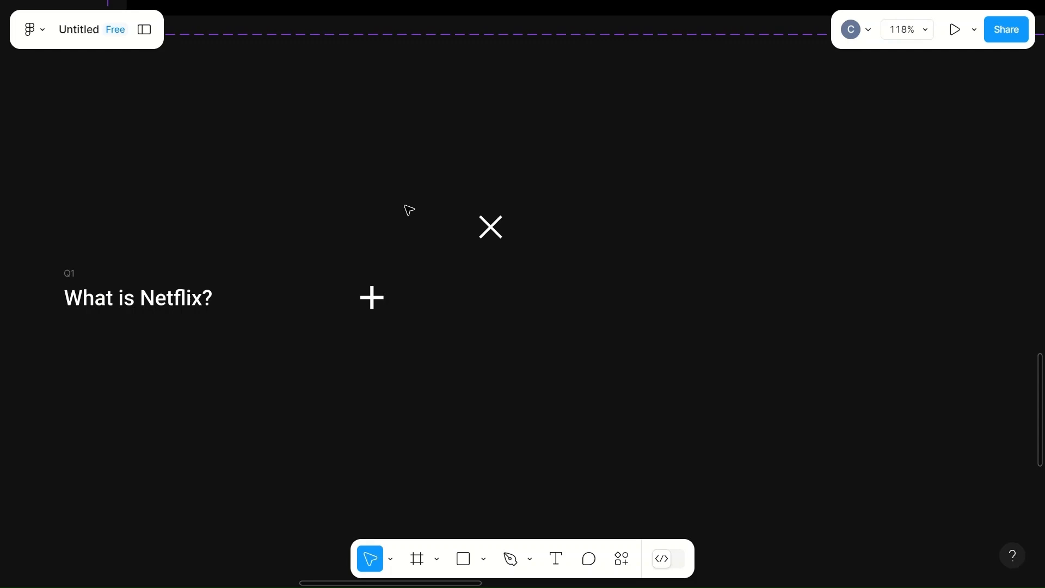
{"action": "key", "text": "F11"}
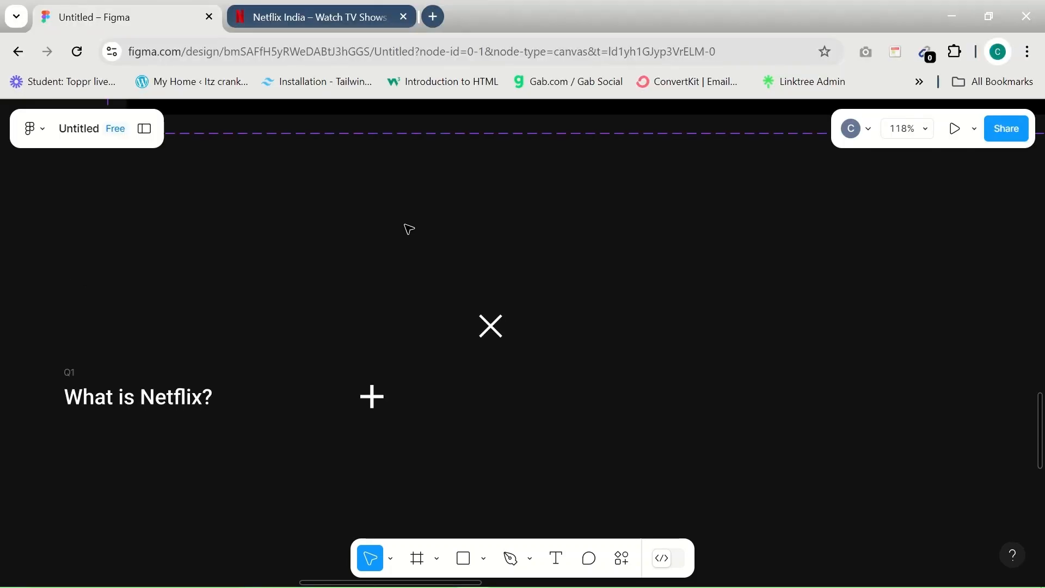
{"action": "left_click", "coordinate": [505, 576]}
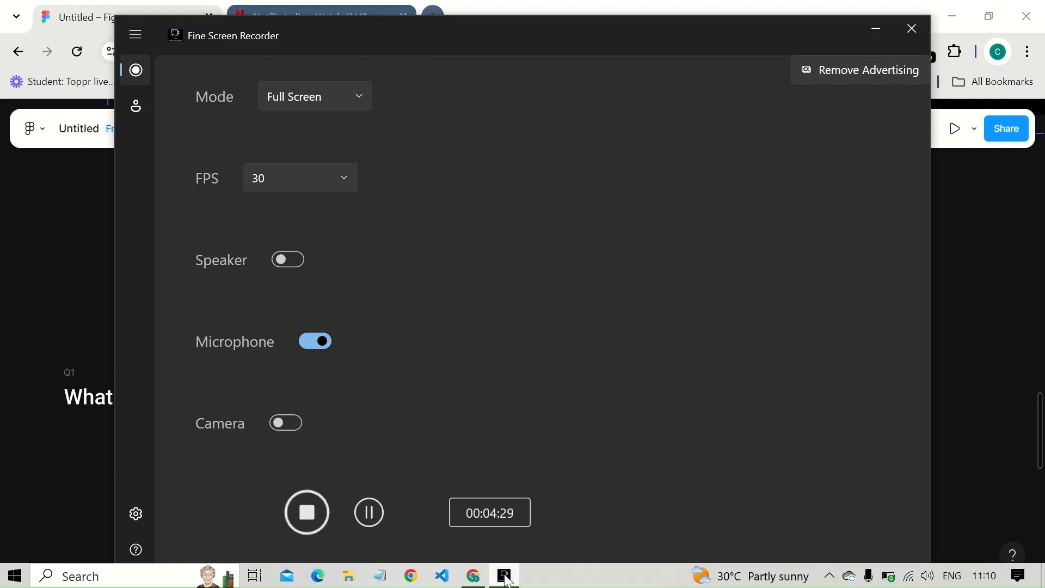
{"action": "left_click", "coordinate": [506, 577]}
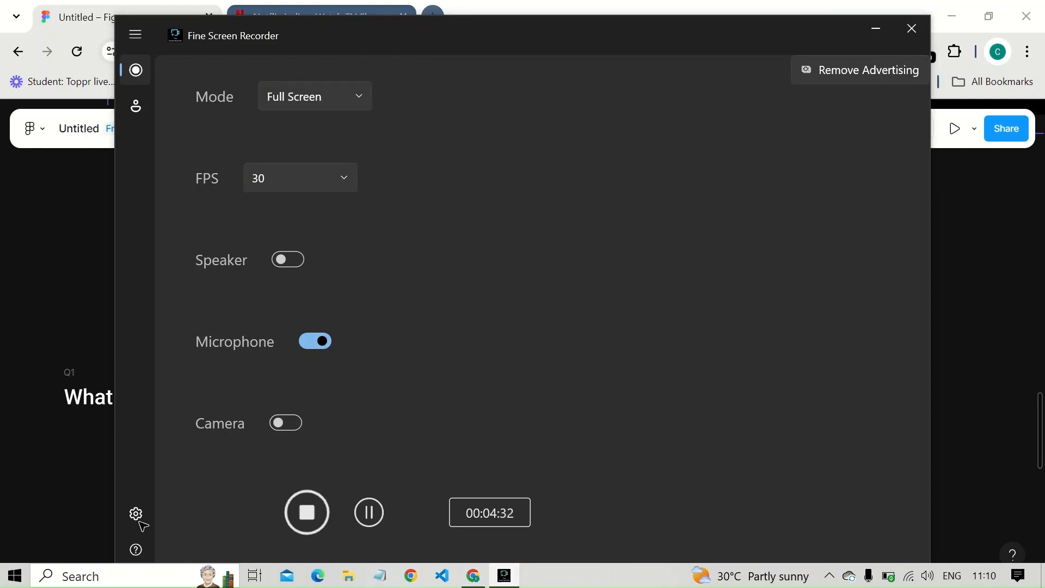
{"action": "left_click", "coordinate": [51, 518]}
{"action": "key", "text": "F11"}
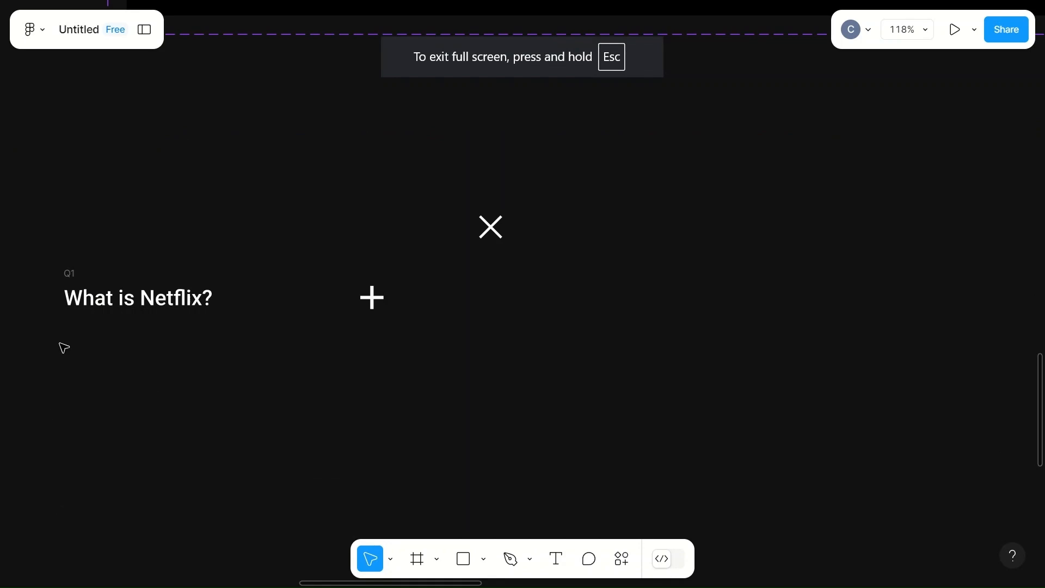
- Add a text layer below the Q1 row and paste the copied answer beginning "Netflix is a streaming service that offers a wide variety"
{"action": "key", "text": "t"}
{"action": "left_click", "coordinate": [68, 346]}
{"action": "key", "text": "ctrl+v"}
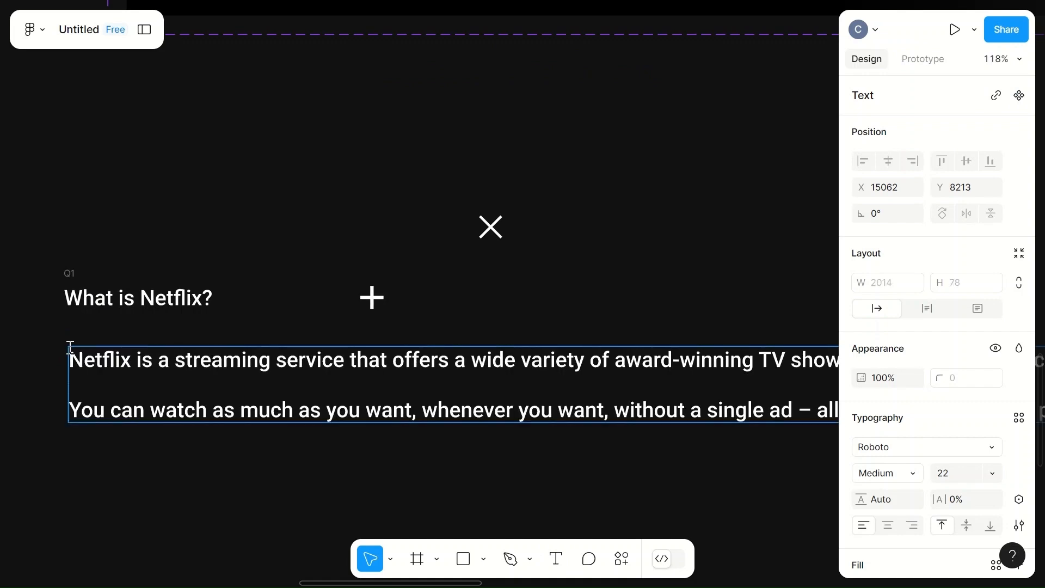
- Set the font weight of the whole answer text to Regular
{"action": "left_click", "coordinate": [655, 410]}
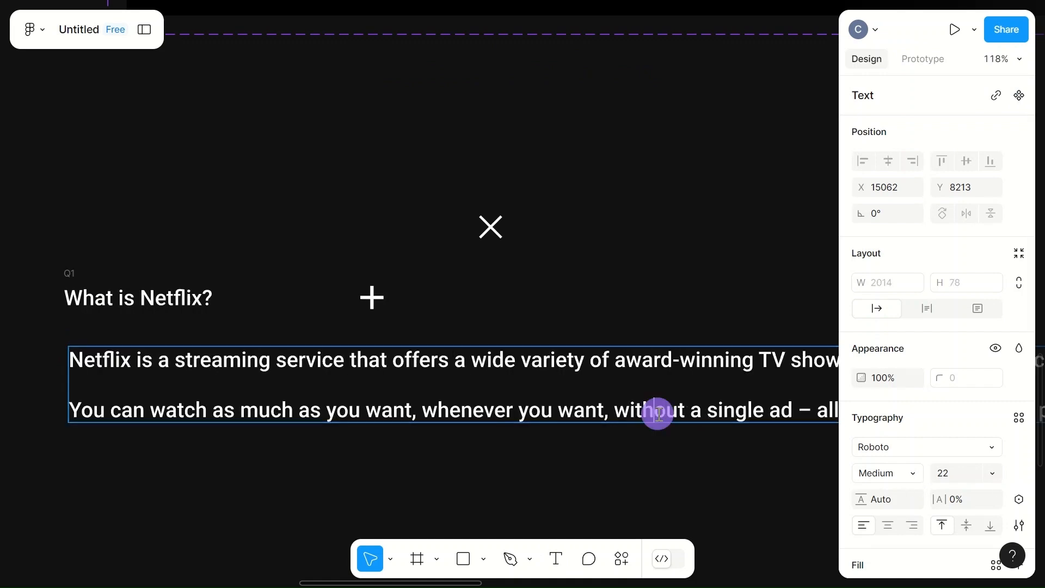
{"action": "left_click", "coordinate": [889, 473]}
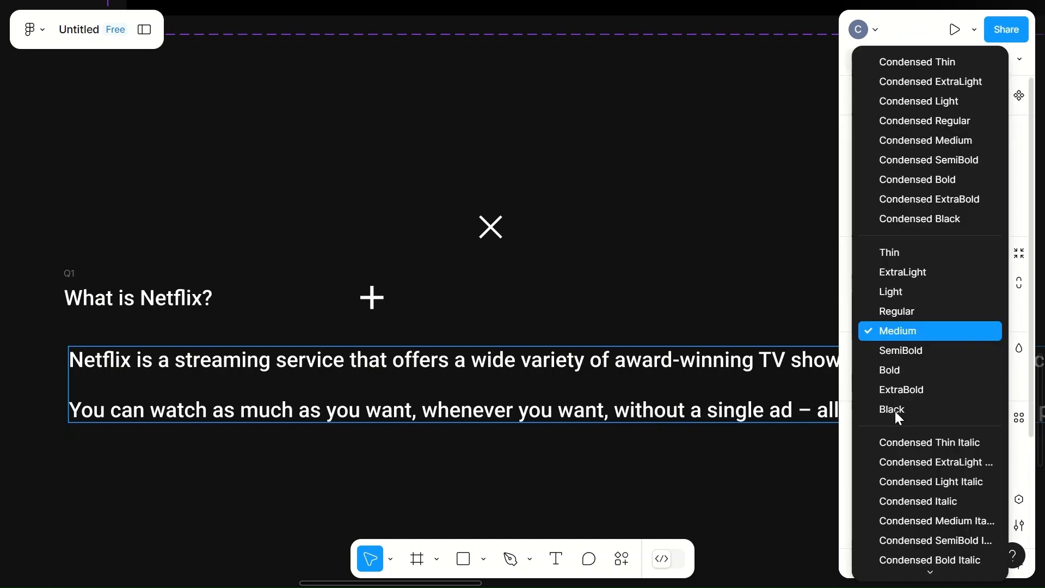
{"action": "left_click", "coordinate": [903, 312]}
{"action": "left_click", "coordinate": [643, 498]}
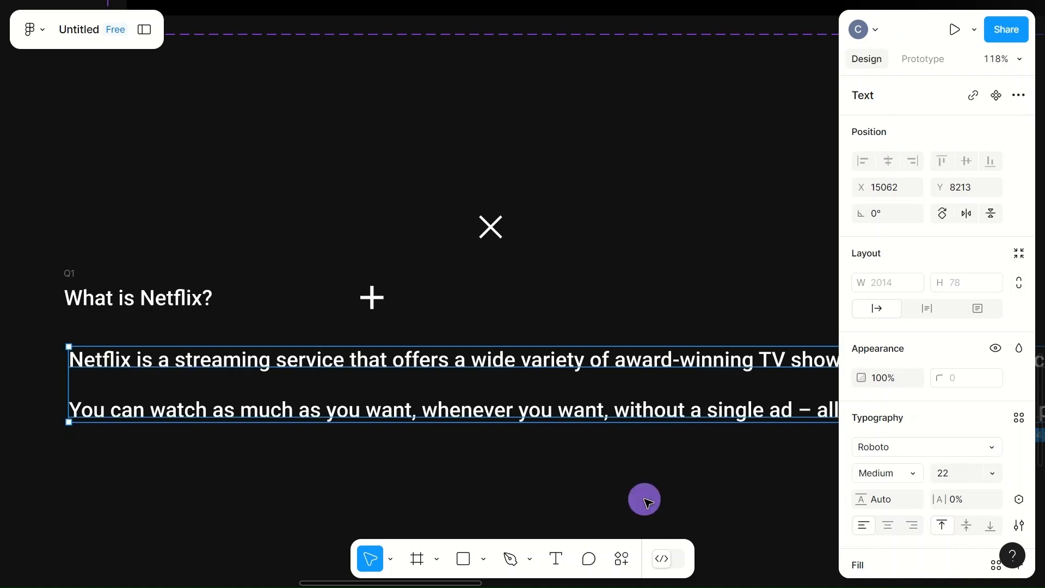
{"action": "left_click", "coordinate": [907, 471]}
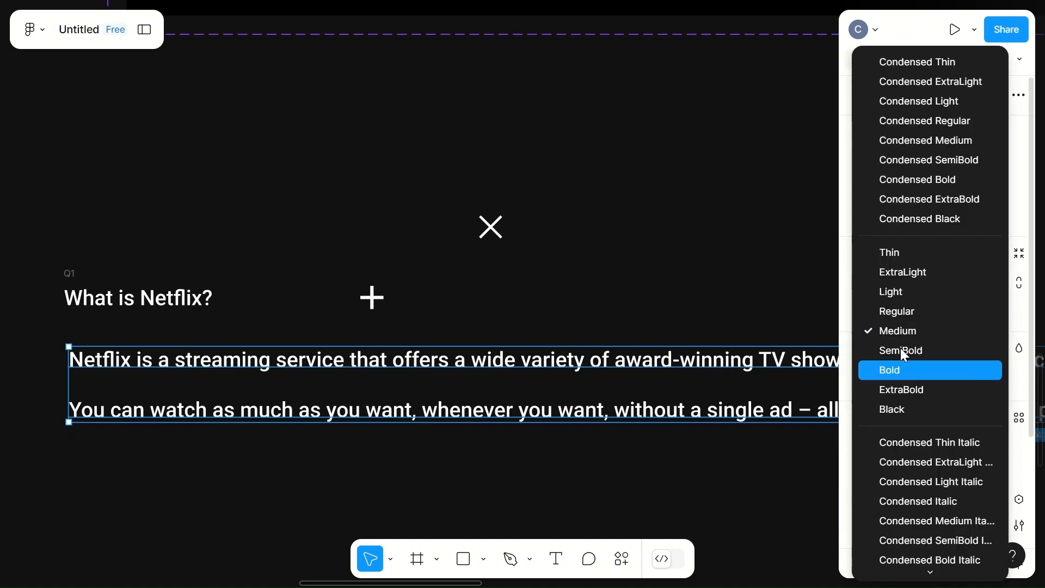
{"action": "left_click", "coordinate": [899, 303]}
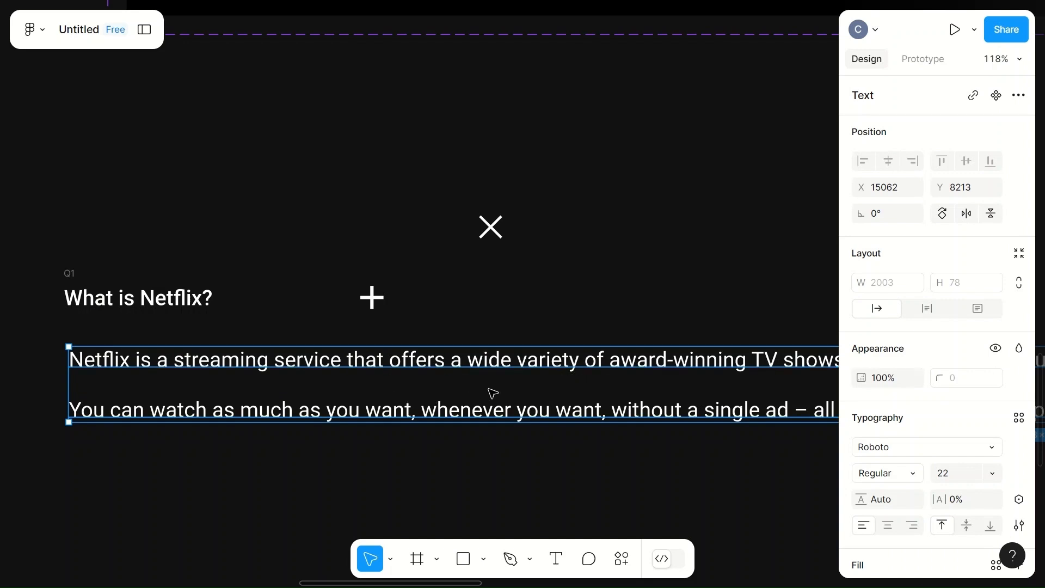
- Wrap the answer text in its own auto layout frame and select the text inside it
{"action": "scroll", "coordinate": [621, 401], "scroll_direction": "right", "scroll_amount": 3}
{"action": "scroll", "coordinate": [620, 401], "scroll_direction": "down", "scroll_amount": 5, "text": "ctrl"}
{"action": "scroll", "coordinate": [622, 393], "scroll_direction": "down", "scroll_amount": 1, "text": "ctrl"}
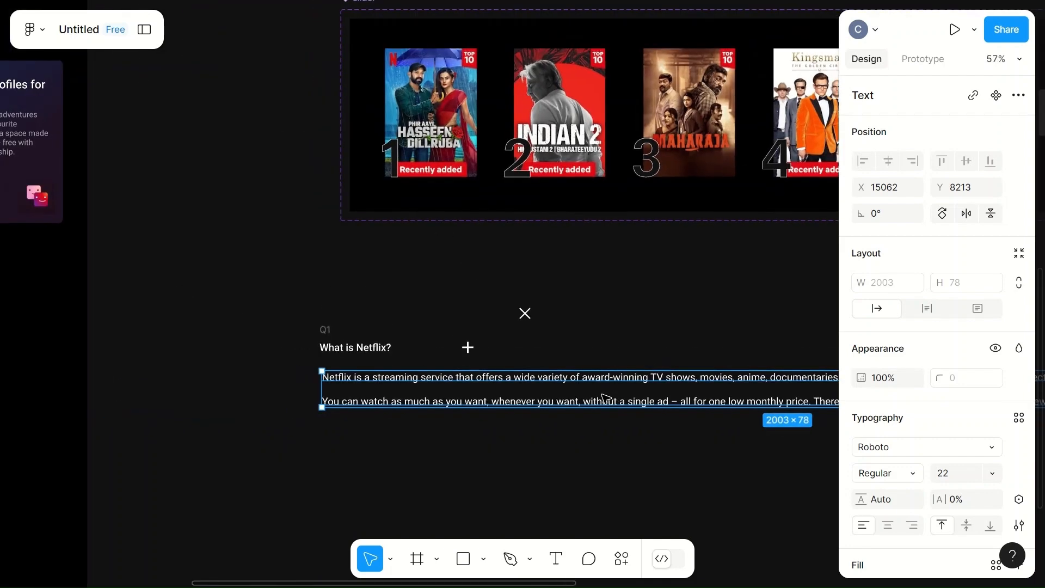
{"action": "right_click", "coordinate": [564, 389]}
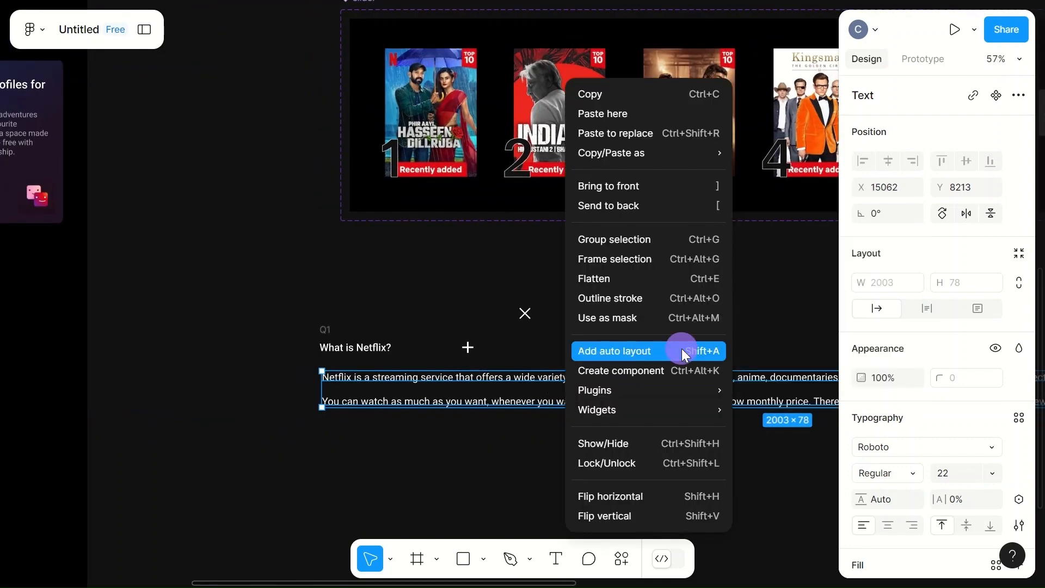
{"action": "left_click", "coordinate": [682, 348]}
{"action": "left_click", "coordinate": [551, 400]}
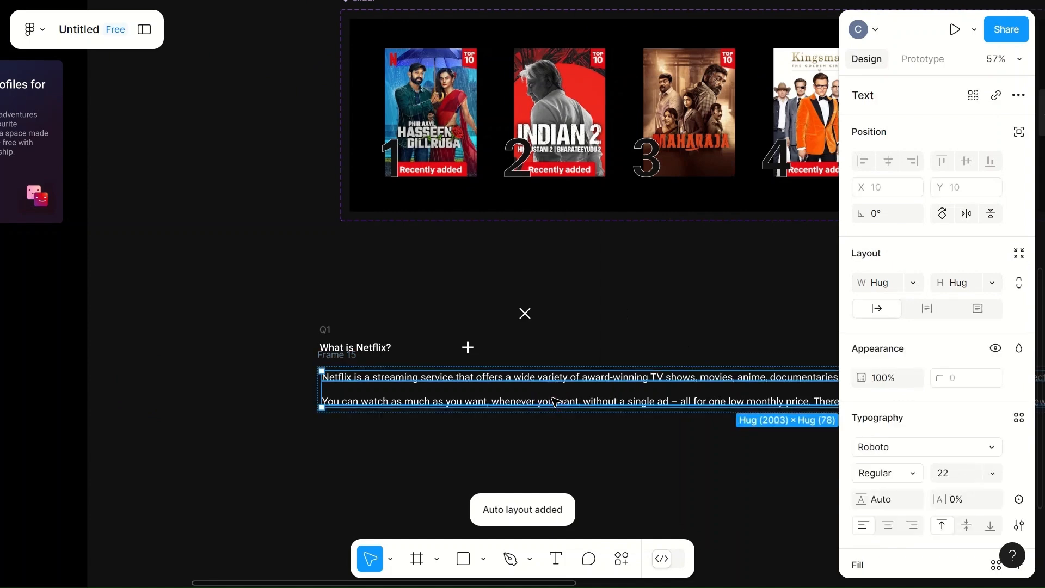
- Narrow the answer text box to a width of about 818 so both paragraphs wrap
{"action": "scroll", "coordinate": [554, 401], "scroll_direction": "right", "scroll_amount": 3}
{"action": "scroll", "coordinate": [554, 401], "scroll_direction": "right", "scroll_amount": 7}
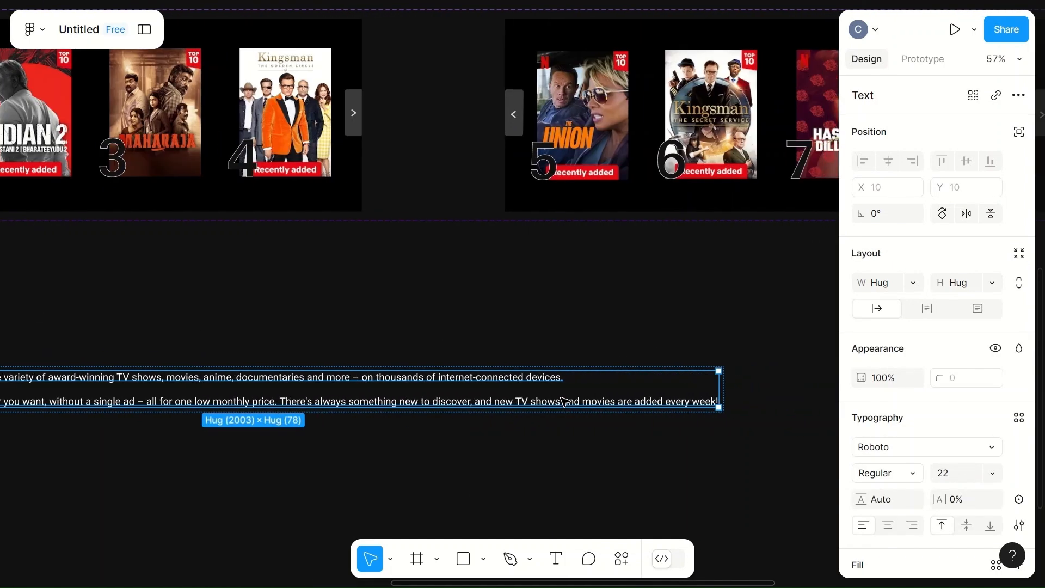
{"action": "left_click_drag", "start_coordinate": [717, 387], "coordinate": [285, 406]}
{"action": "scroll", "coordinate": [526, 398], "scroll_direction": "left", "scroll_amount": 9}
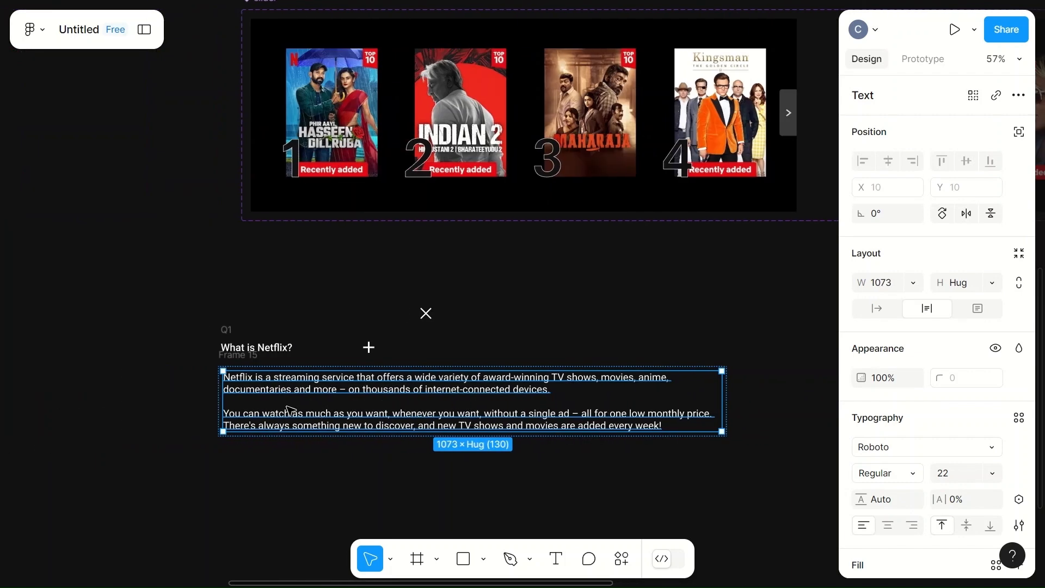
{"action": "left_click_drag", "start_coordinate": [792, 392], "coordinate": [675, 391]}
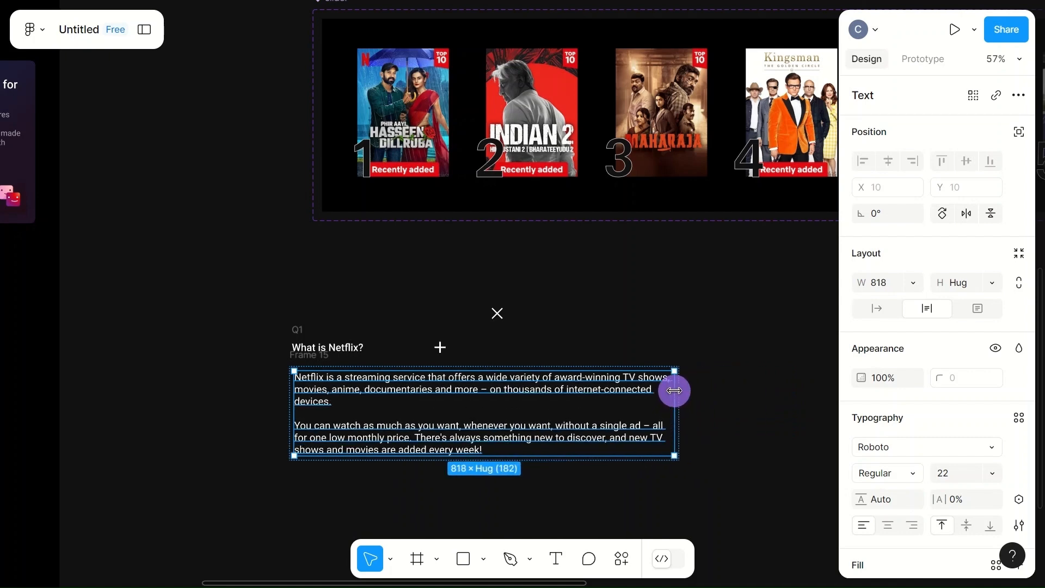
- Widen the Q1 question row to about 833 so its plus icon lines up with the answer block's far edge
{"action": "scroll", "coordinate": [497, 420], "scroll_direction": "left", "scroll_amount": 2}
{"action": "left_click", "coordinate": [495, 348]}
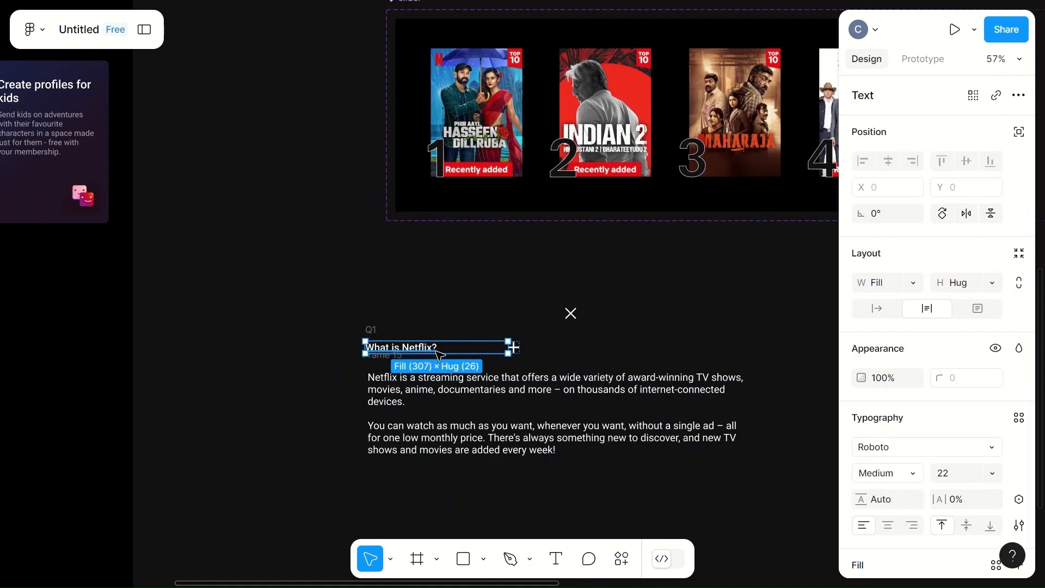
{"action": "left_click", "coordinate": [375, 330]}
{"action": "left_click_drag", "start_coordinate": [521, 348], "coordinate": [738, 350]}
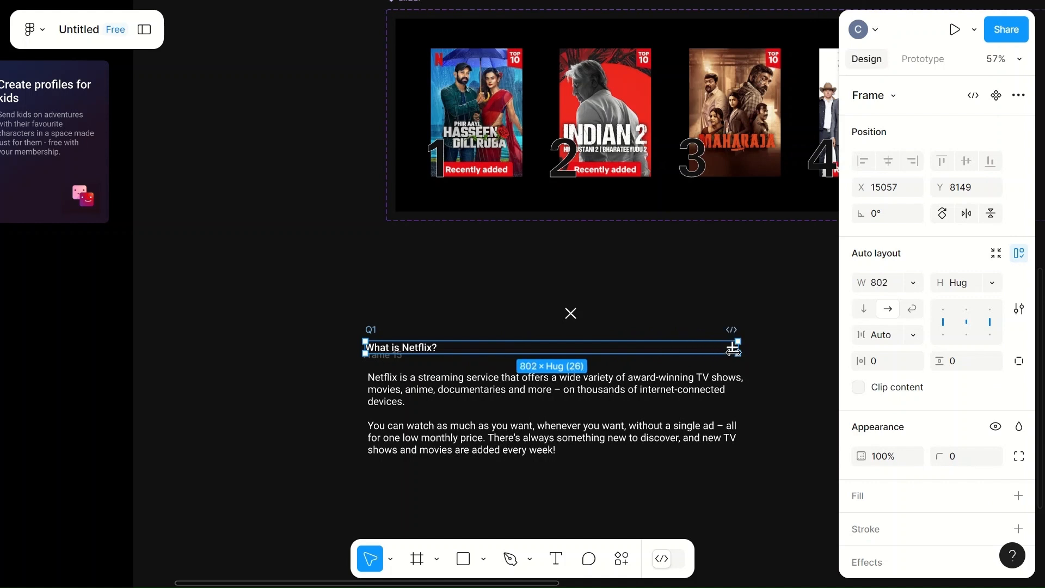
{"action": "left_click", "coordinate": [700, 421]}
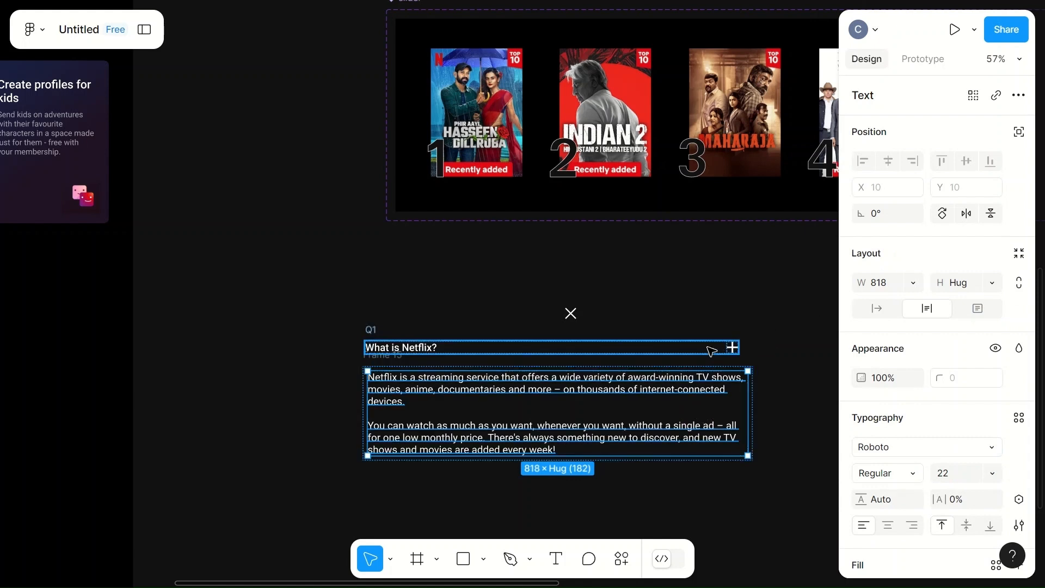
{"action": "left_click", "coordinate": [596, 347]}
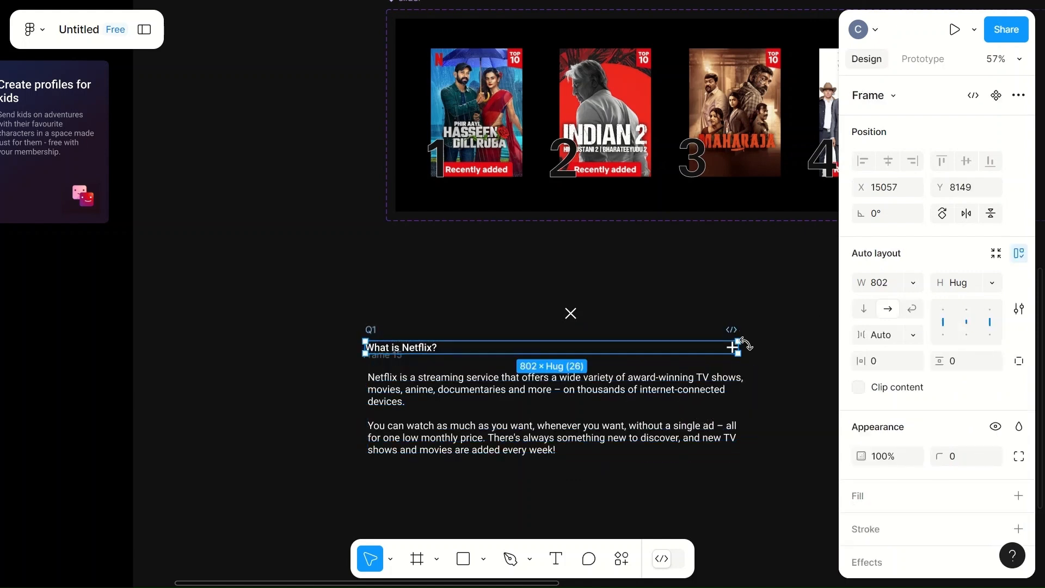
{"action": "left_click_drag", "start_coordinate": [738, 346], "coordinate": [753, 349]}
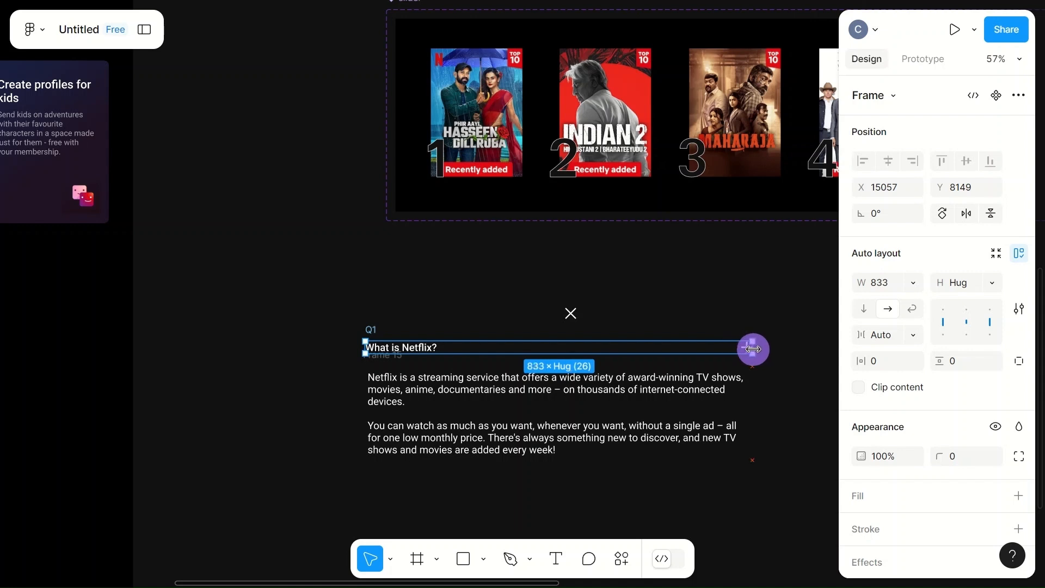
- Rename the auto layout frame around the answer text to "Ans1"
{"action": "left_click", "coordinate": [683, 401]}
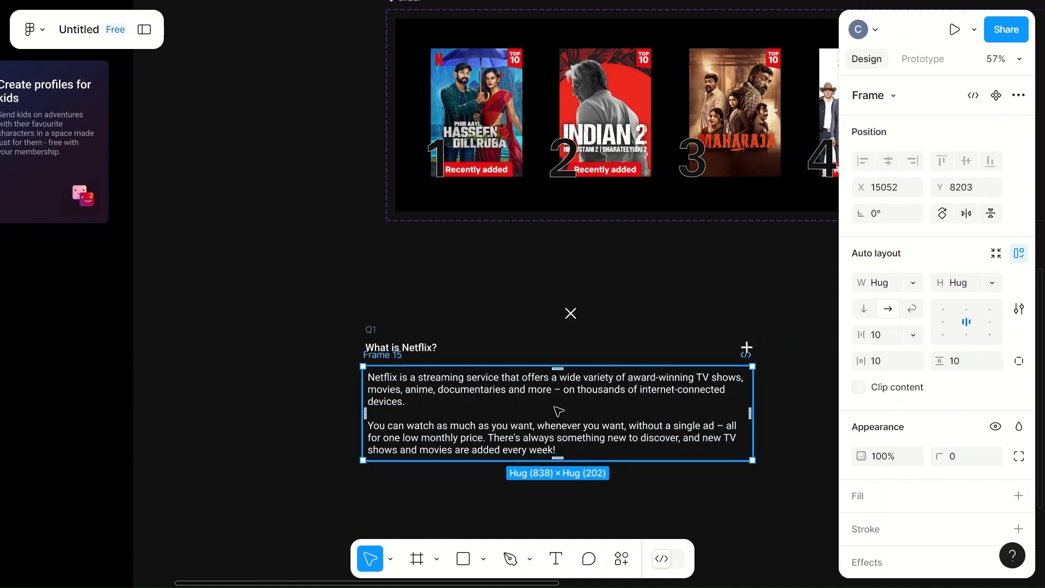
{"action": "left_click", "coordinate": [464, 349], "text": "shift"}
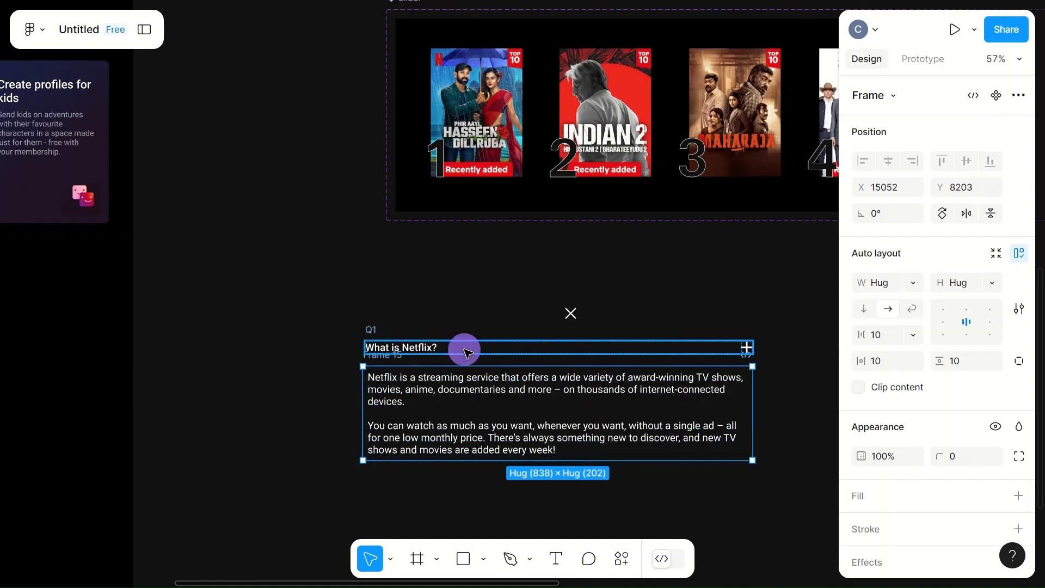
{"action": "left_click", "coordinate": [397, 354]}
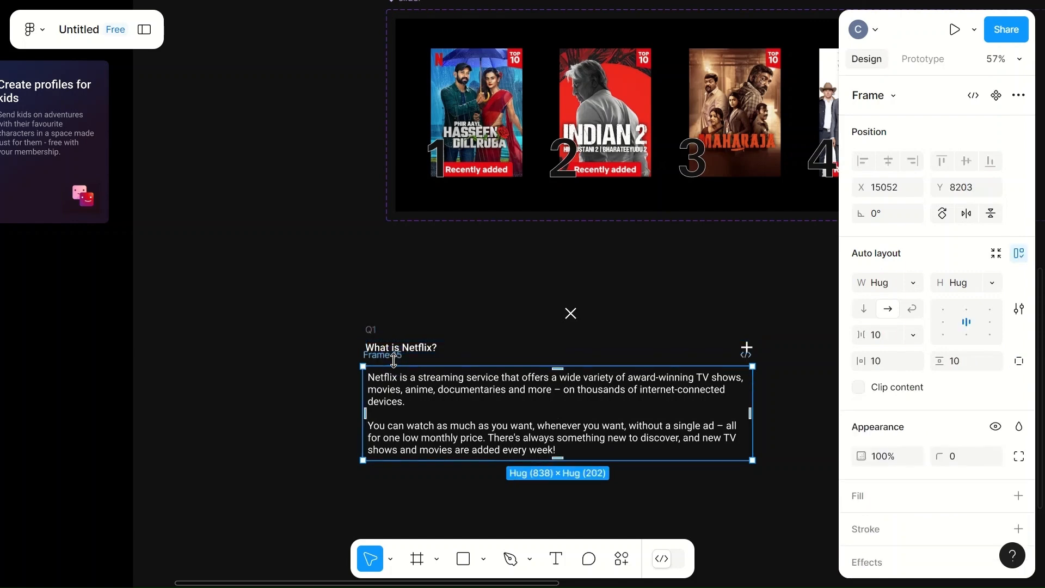
{"action": "scroll", "coordinate": [397, 353], "scroll_direction": "up", "scroll_amount": 2}
{"action": "scroll", "coordinate": [396, 352], "scroll_direction": "up", "scroll_amount": 3}
{"action": "left_click", "coordinate": [335, 381]}
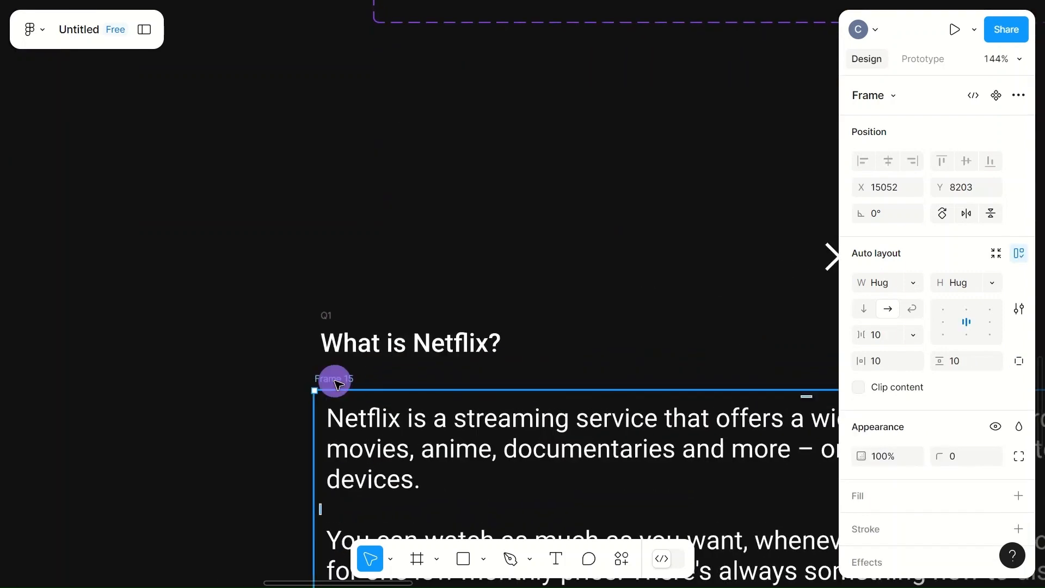
{"action": "left_click", "coordinate": [350, 380]}
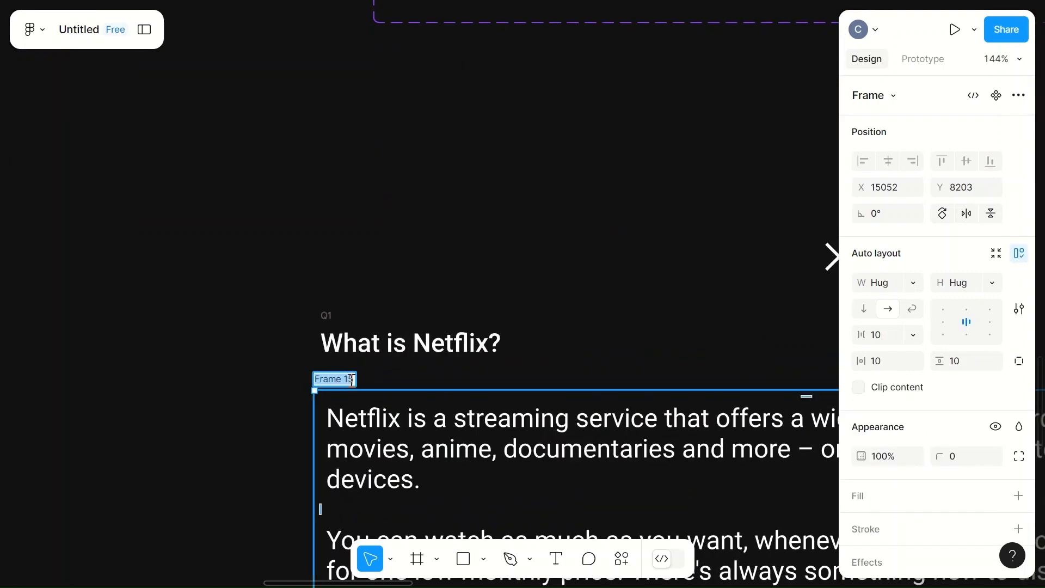
{"action": "type", "text": "Ans"}
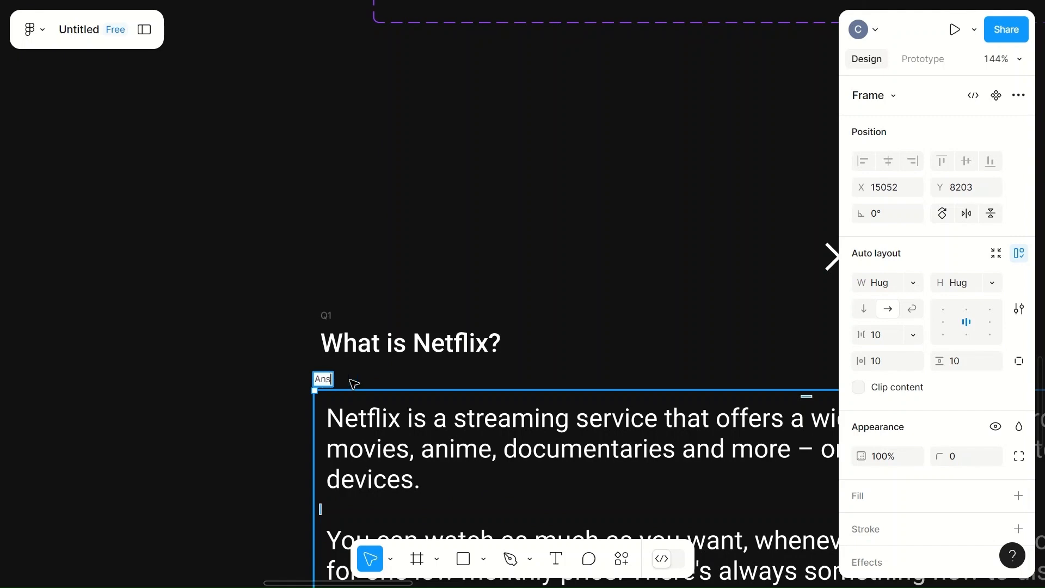
{"action": "left_click", "coordinate": [560, 283]}
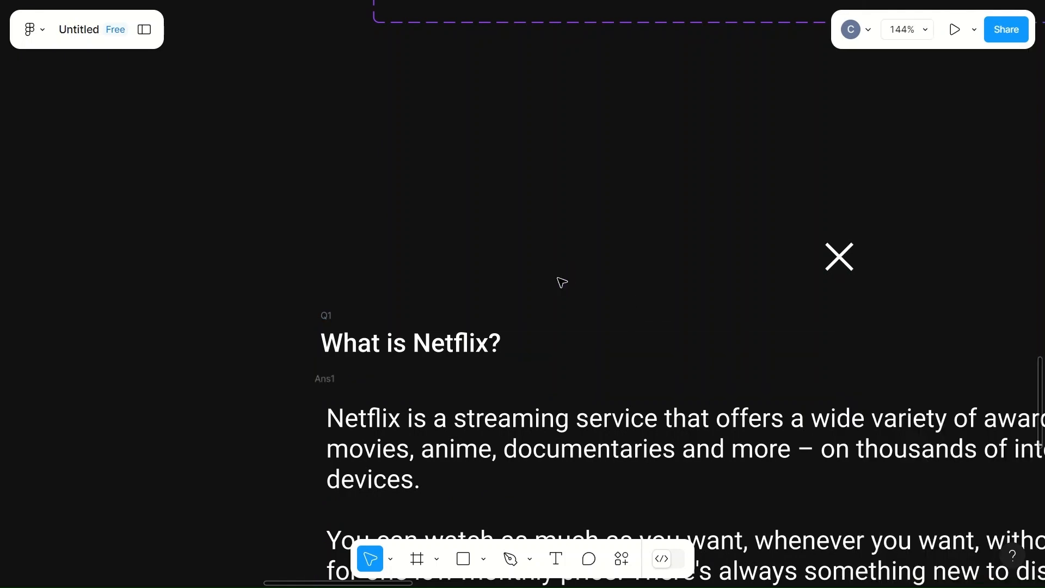
- Move the Ans1 answer frame down to leave room for another question row beneath Q1
{"action": "scroll", "coordinate": [560, 280], "scroll_direction": "down", "scroll_amount": 5}
{"action": "left_click", "coordinate": [495, 306]}
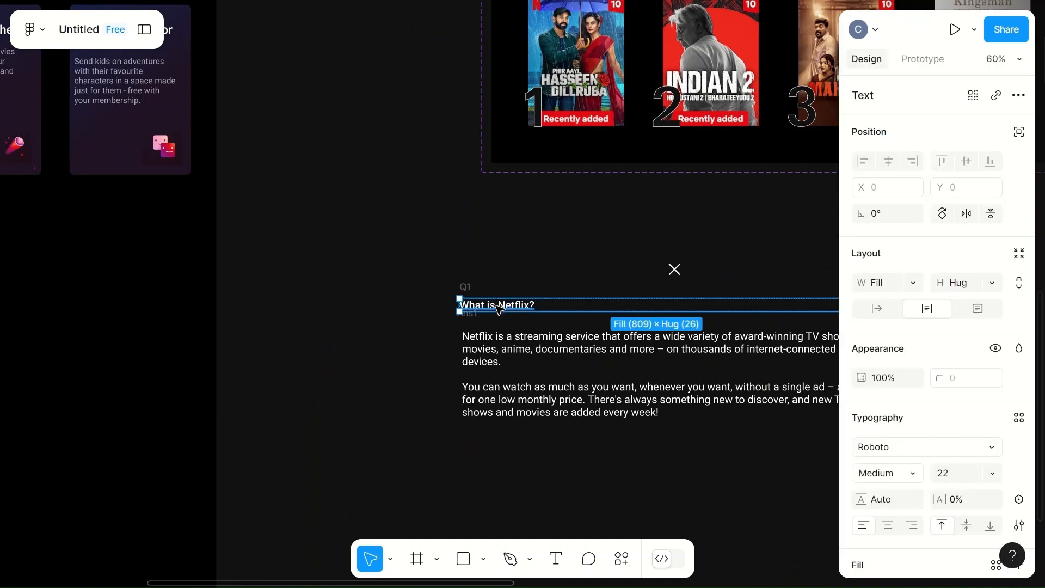
{"action": "scroll", "coordinate": [499, 309], "scroll_direction": "right", "scroll_amount": 5}
{"action": "left_click", "coordinate": [489, 374]}
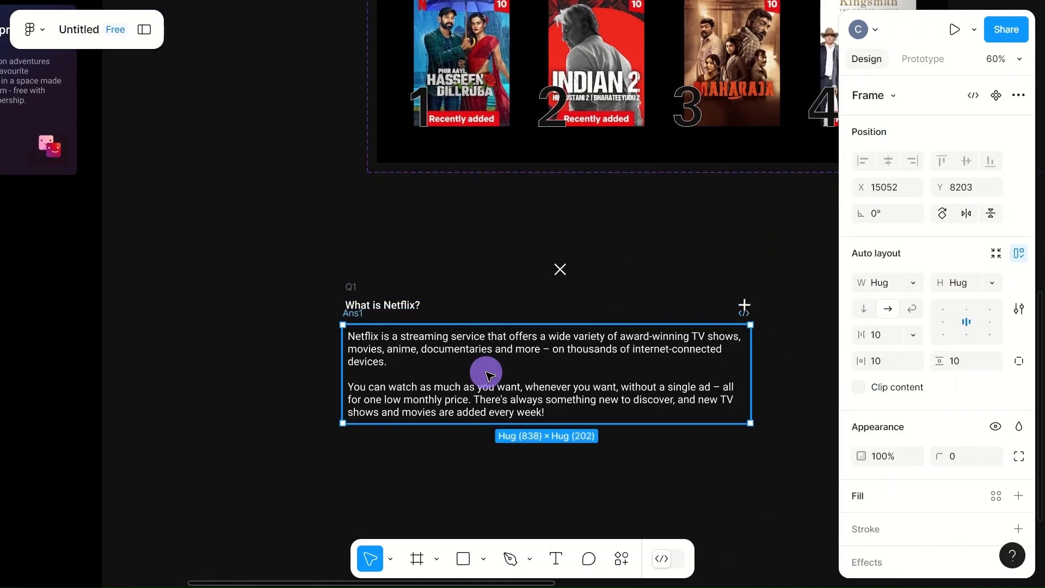
{"action": "left_click_drag", "start_coordinate": [489, 374], "coordinate": [488, 423]}
- Duplicate the Q1 question row and place the copy just above the Ans1 answer frame
{"action": "left_click", "coordinate": [479, 302]}
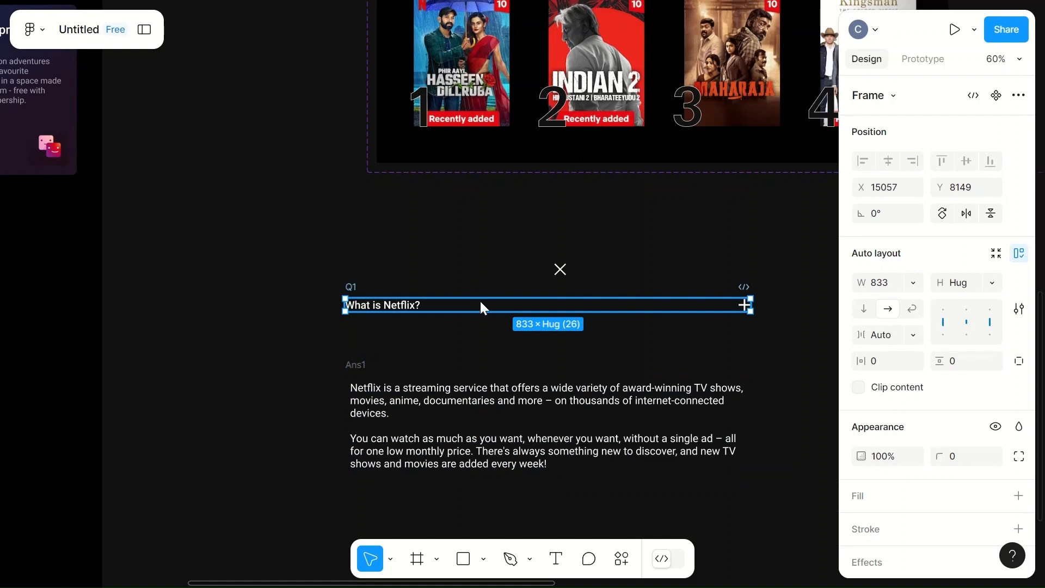
{"action": "key", "text": "ctrl+d"}
{"action": "left_click_drag", "start_coordinate": [751, 309], "coordinate": [324, 357]}
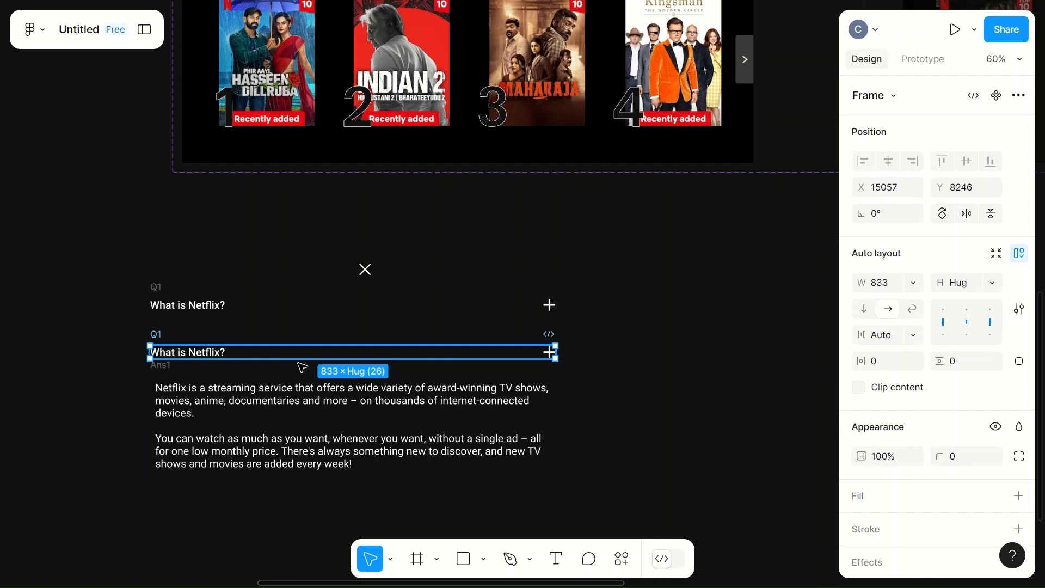
- Wrap the duplicated Q1 row and the Ans1 frame together in a vertical auto layout frame
{"action": "left_click", "coordinate": [251, 425], "text": "shift"}
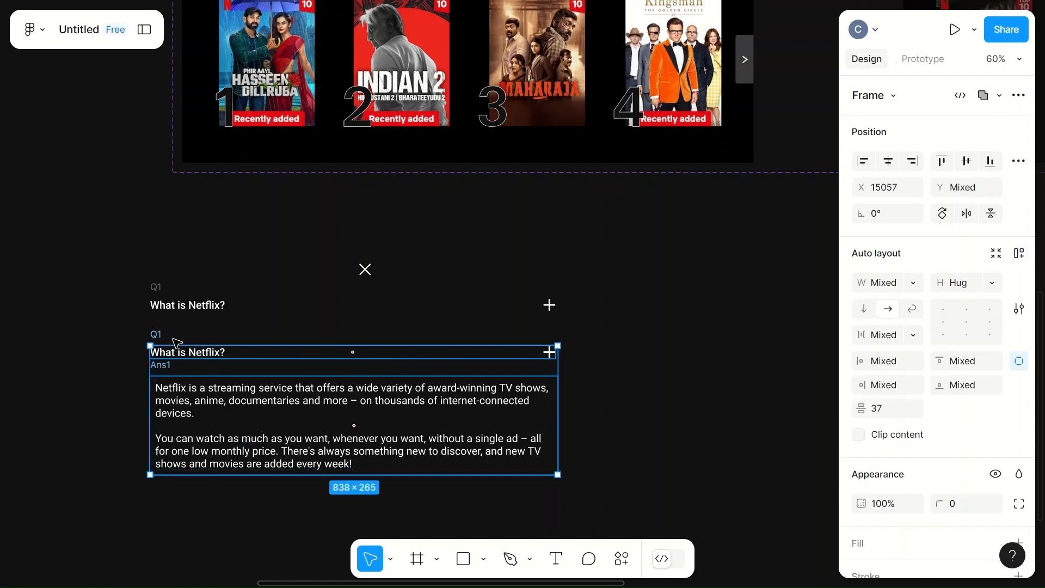
{"action": "right_click", "coordinate": [236, 407]}
{"action": "left_click", "coordinate": [306, 388]}
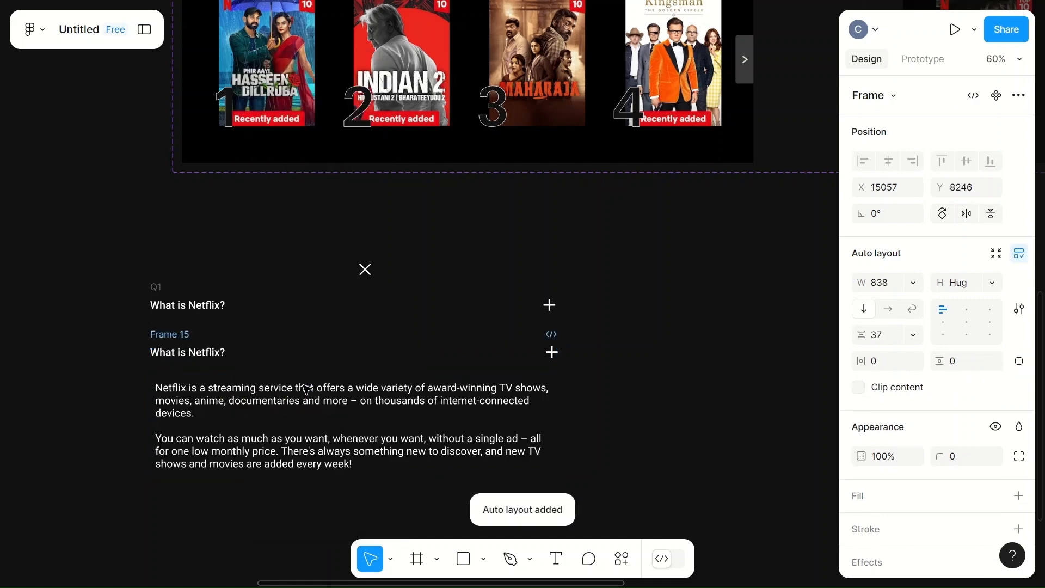
- Set the vertical gap between the question row and the answer in the new auto layout frame to 0
{"action": "left_click", "coordinate": [357, 371]}
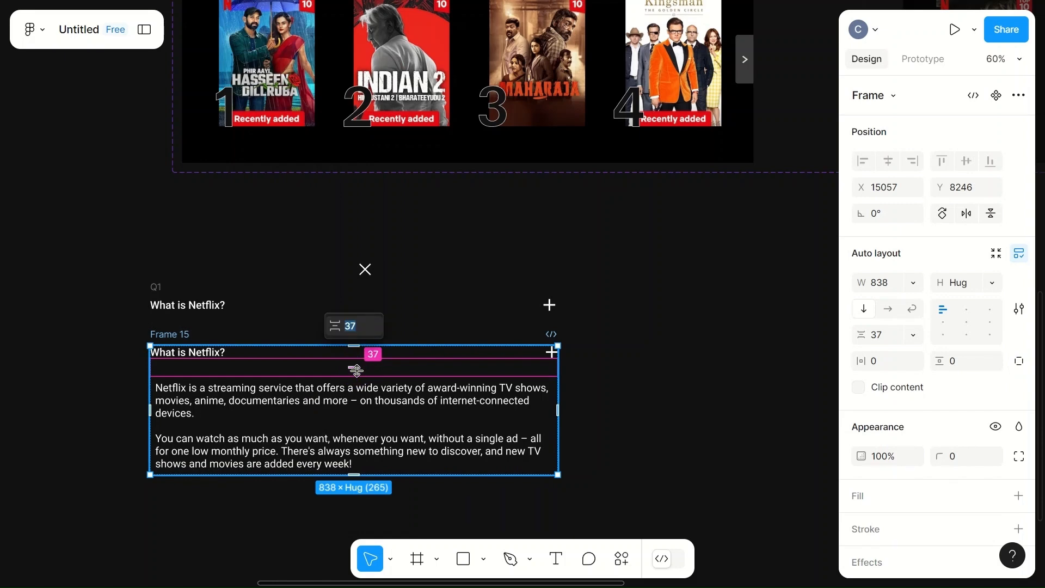
{"action": "left_click", "coordinate": [357, 326]}
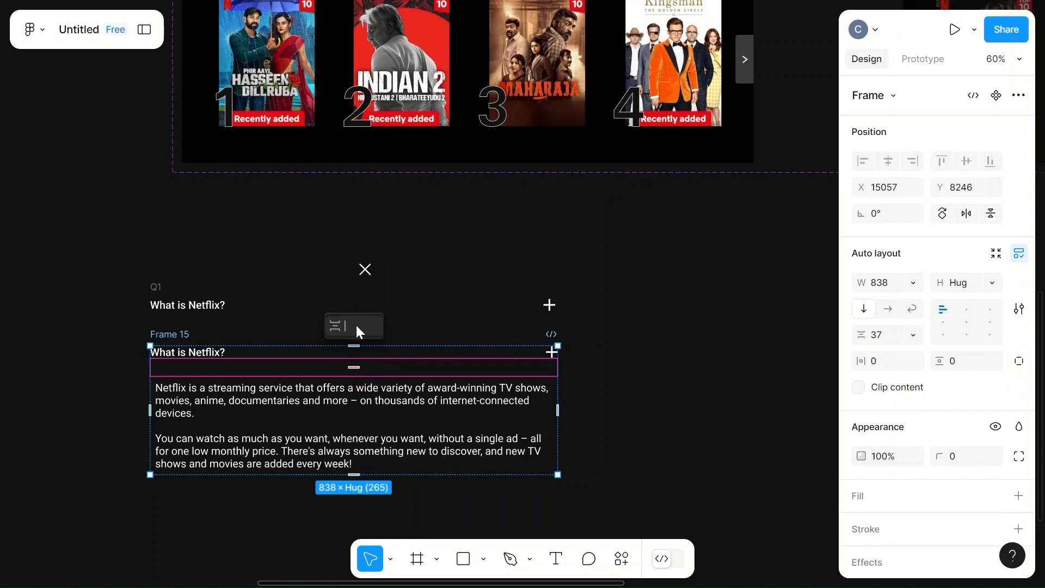
{"action": "type", "text": "0"}
{"action": "left_click", "coordinate": [643, 361]}
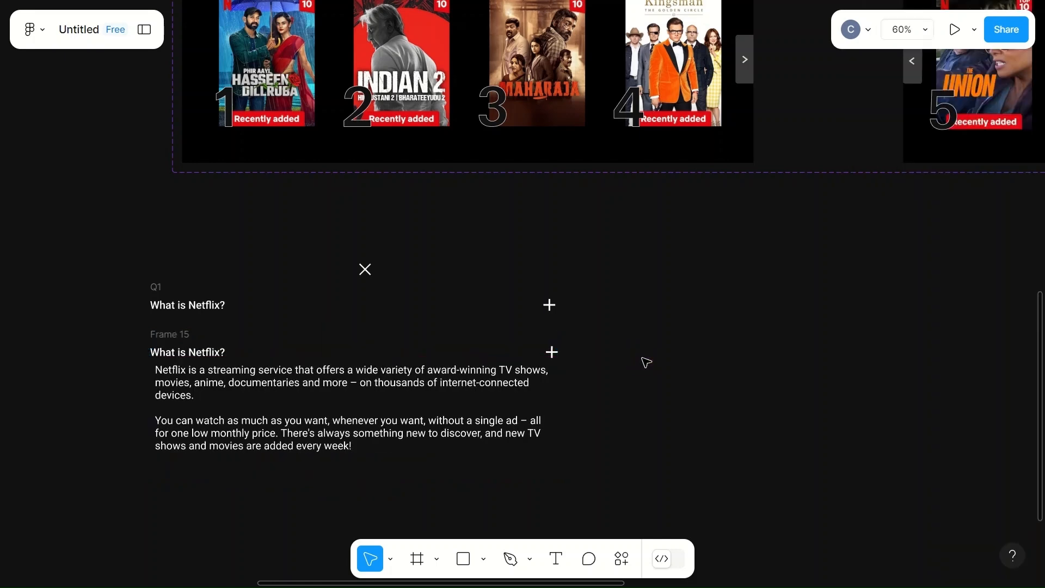
{"action": "left_click", "coordinate": [320, 348]}
{"action": "left_click", "coordinate": [469, 352]}
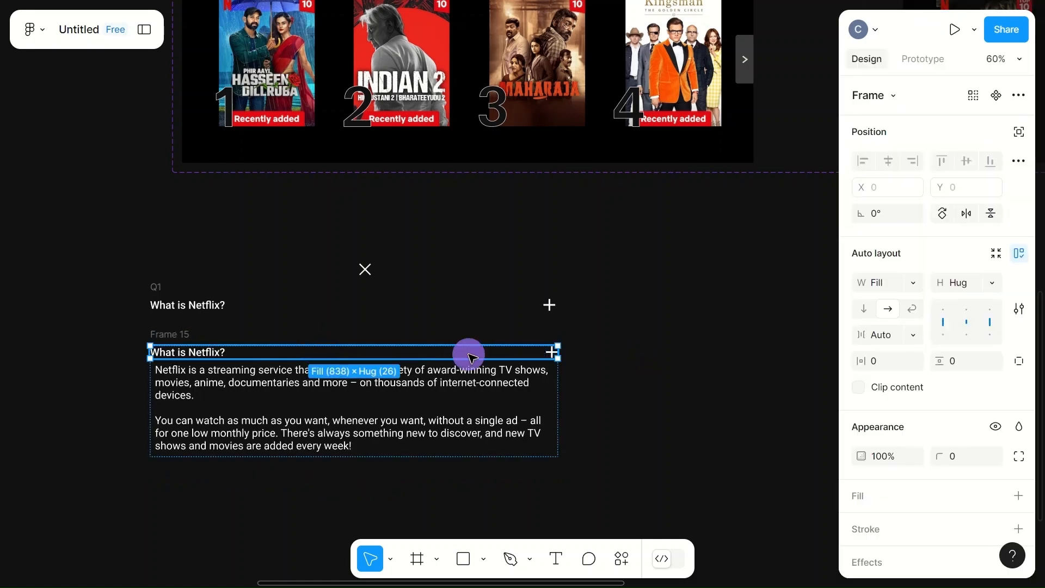
{"action": "left_click", "coordinate": [399, 407]}
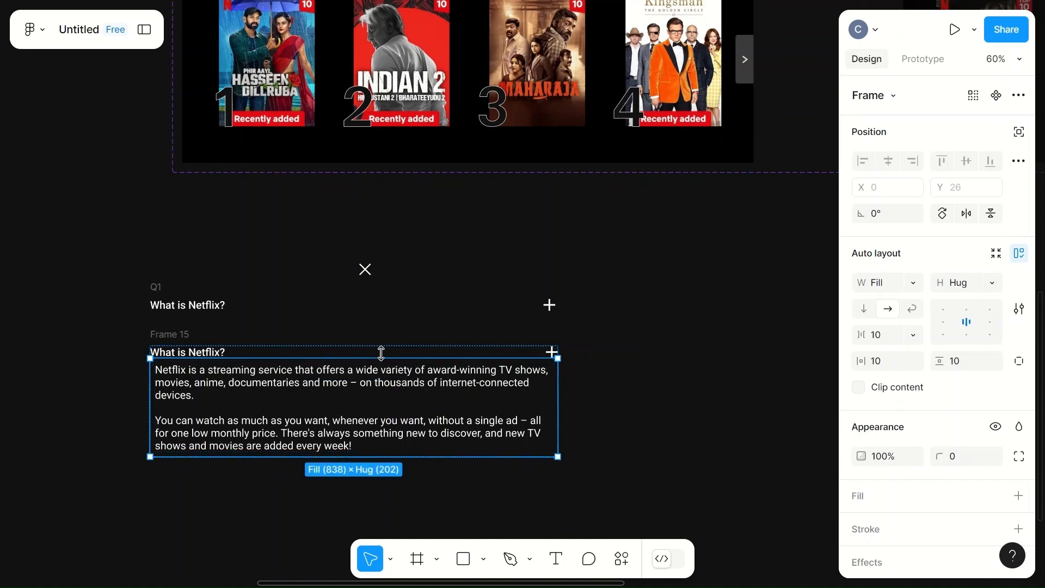
{"action": "left_click", "coordinate": [177, 339]}
{"action": "double_click", "coordinate": [186, 334]}
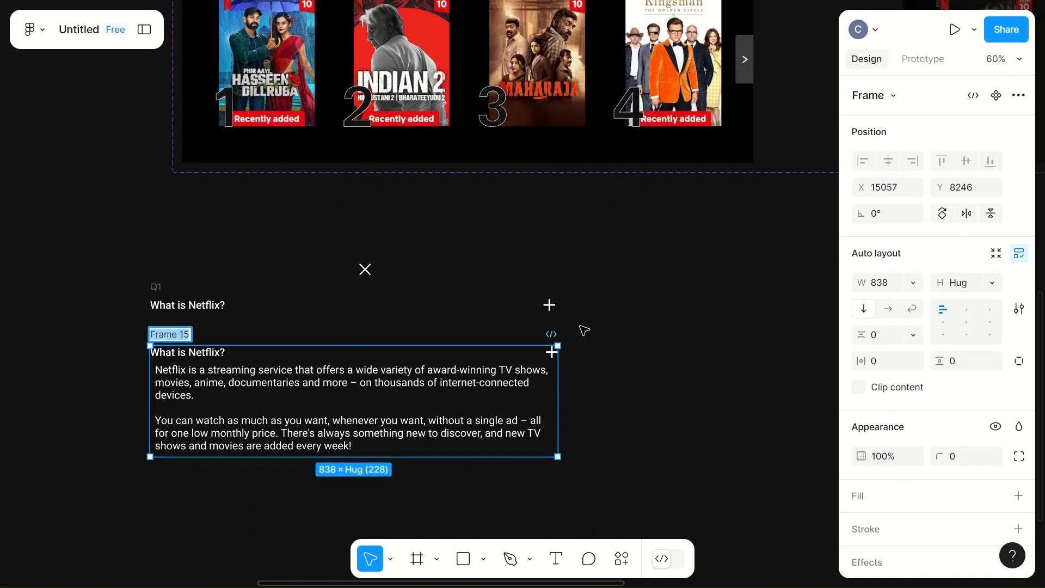
{"action": "left_click", "coordinate": [618, 329]}
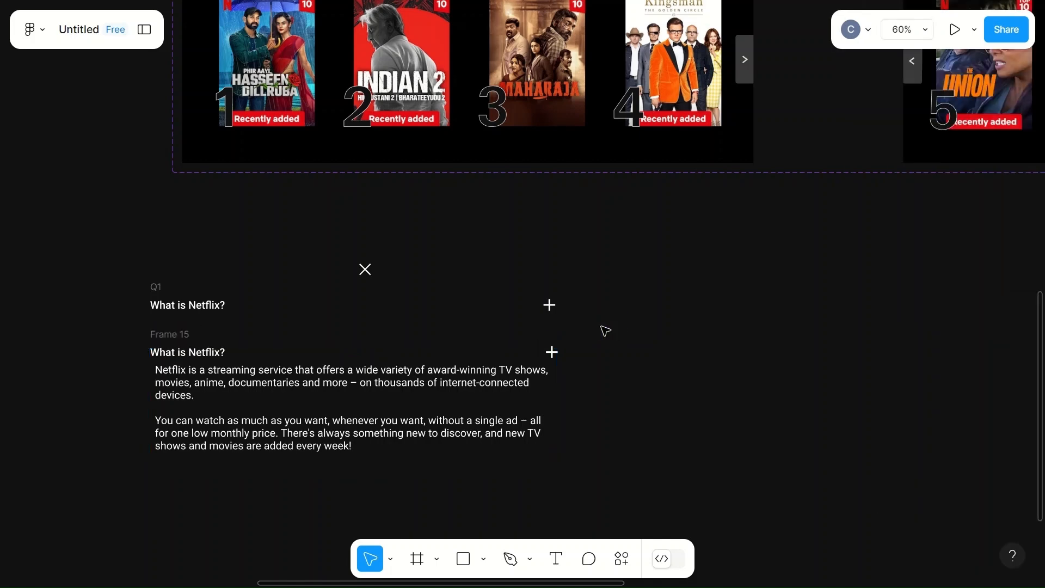
{"action": "left_click", "coordinate": [160, 340]}
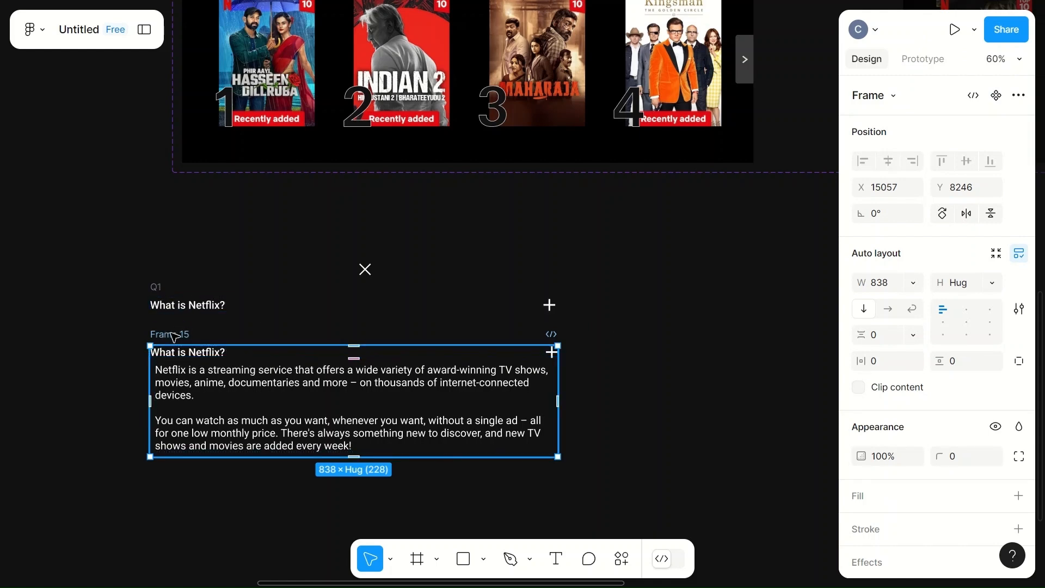
{"action": "left_click", "coordinate": [214, 362]}
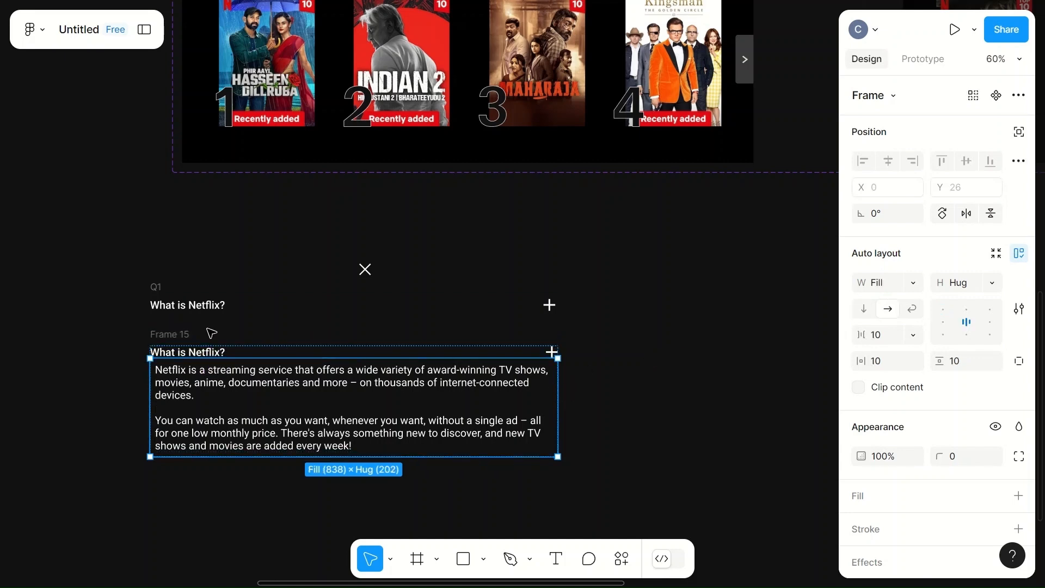
- Turn the combined question-and-answer frame into a component and add a second variant to it
{"action": "left_click", "coordinate": [169, 336]}
{"action": "left_click", "coordinate": [1018, 96]}
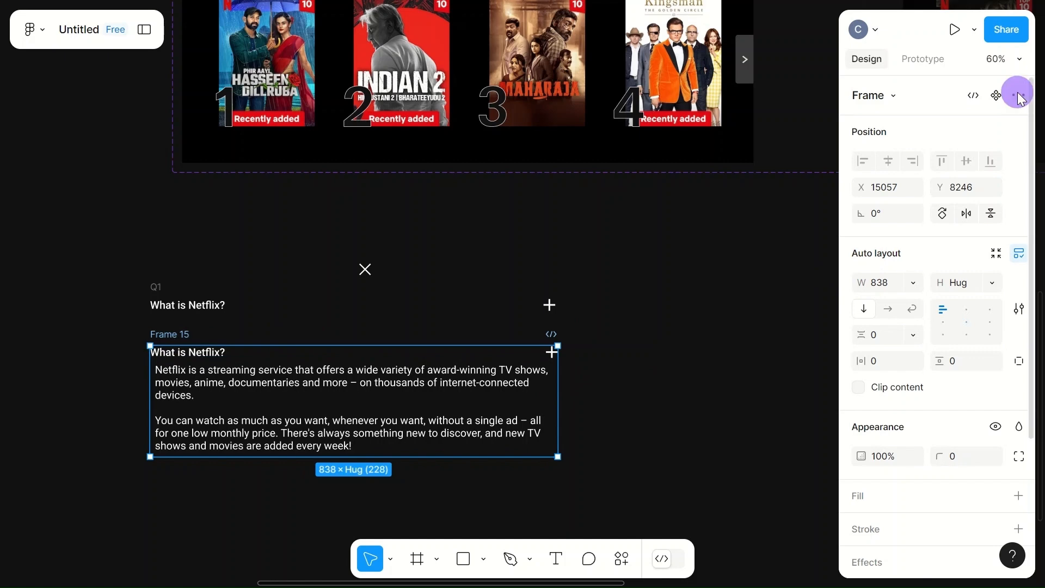
{"action": "left_click", "coordinate": [937, 159]}
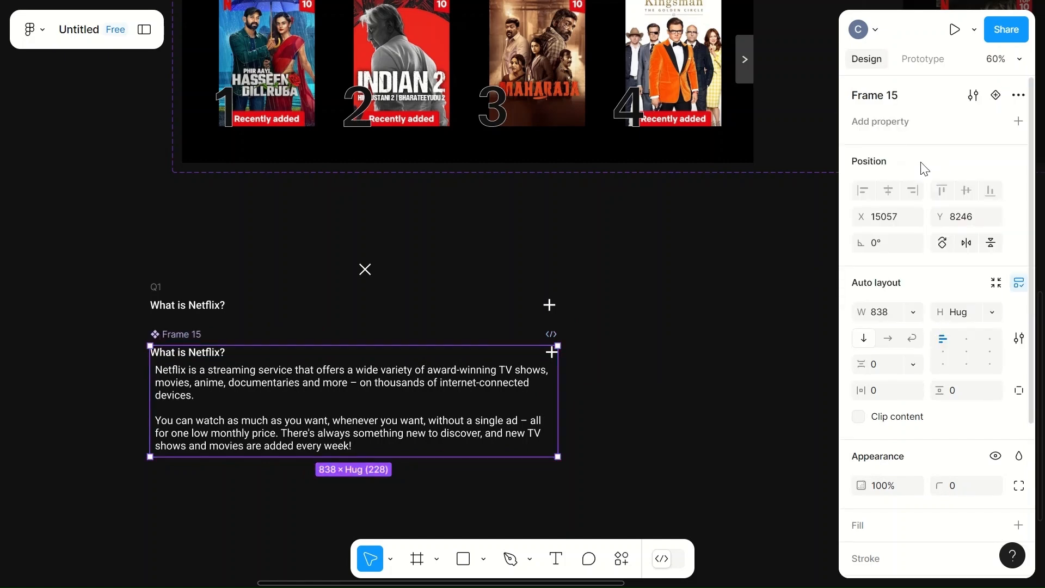
{"action": "left_click", "coordinate": [1018, 95]}
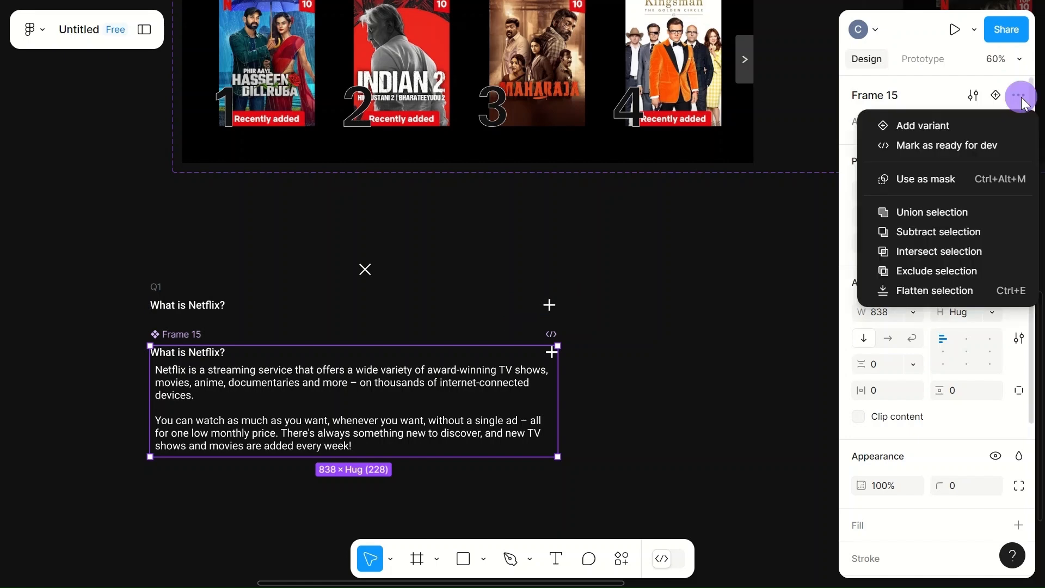
{"action": "left_click", "coordinate": [926, 128]}
{"action": "left_click", "coordinate": [674, 366]}
- Hide the Ans1 answer frame inside the Default variant of the Frame 15 component set
{"action": "scroll", "coordinate": [679, 368], "scroll_direction": "down", "scroll_amount": 5}
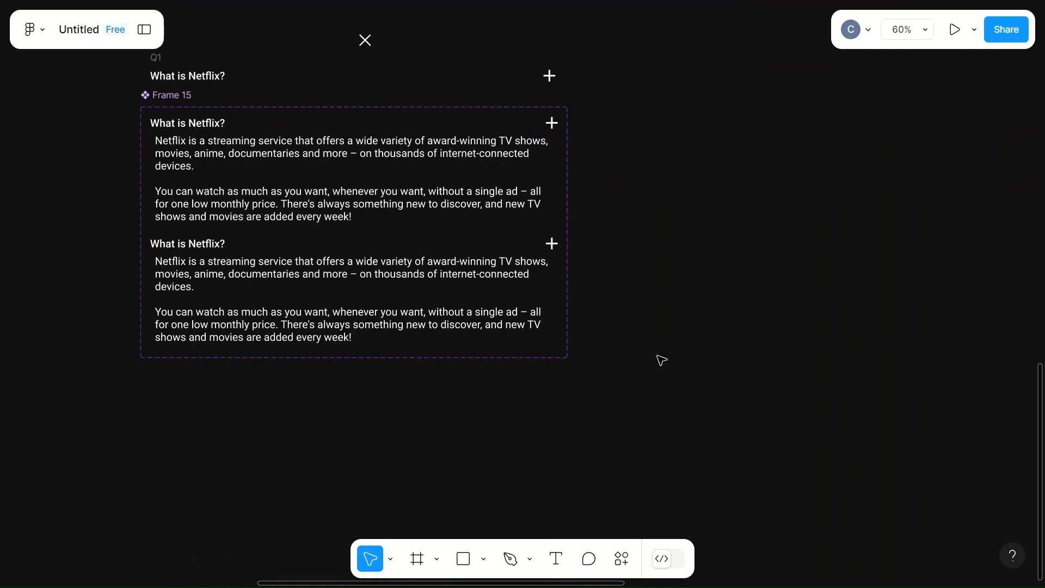
{"action": "left_click", "coordinate": [439, 196]}
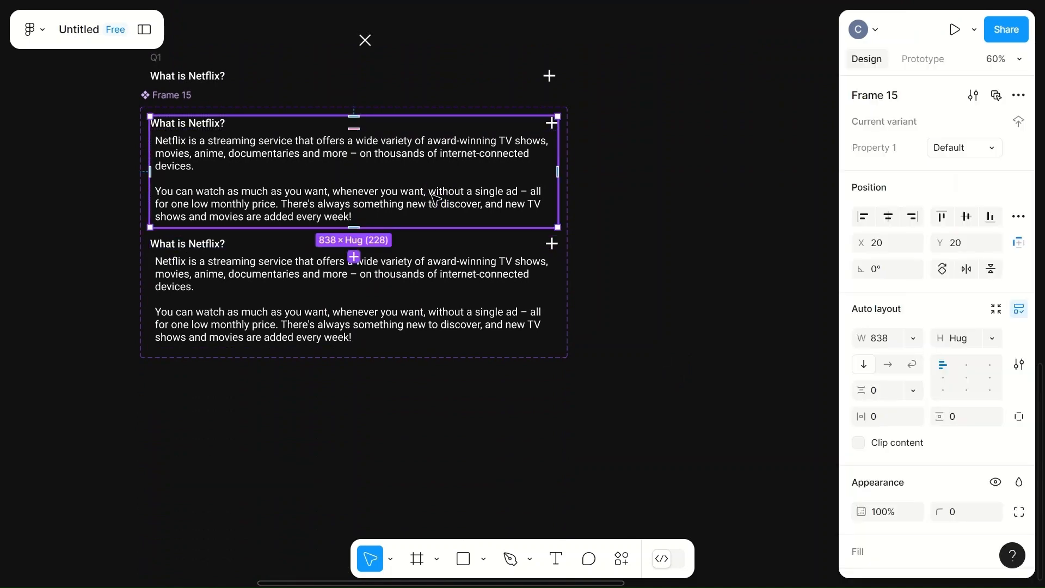
{"action": "left_click", "coordinate": [145, 31]}
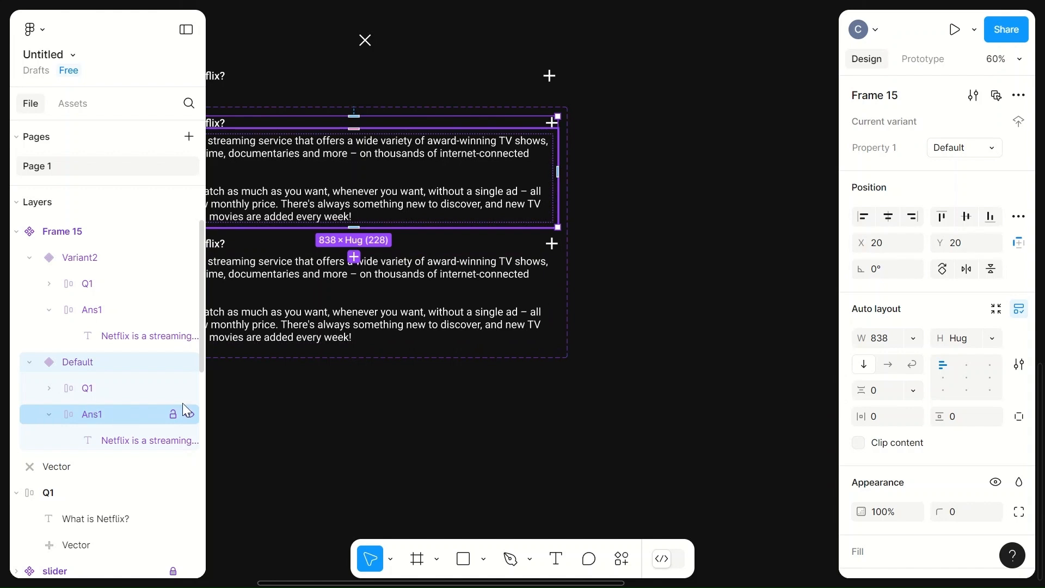
{"action": "left_click", "coordinate": [190, 415]}
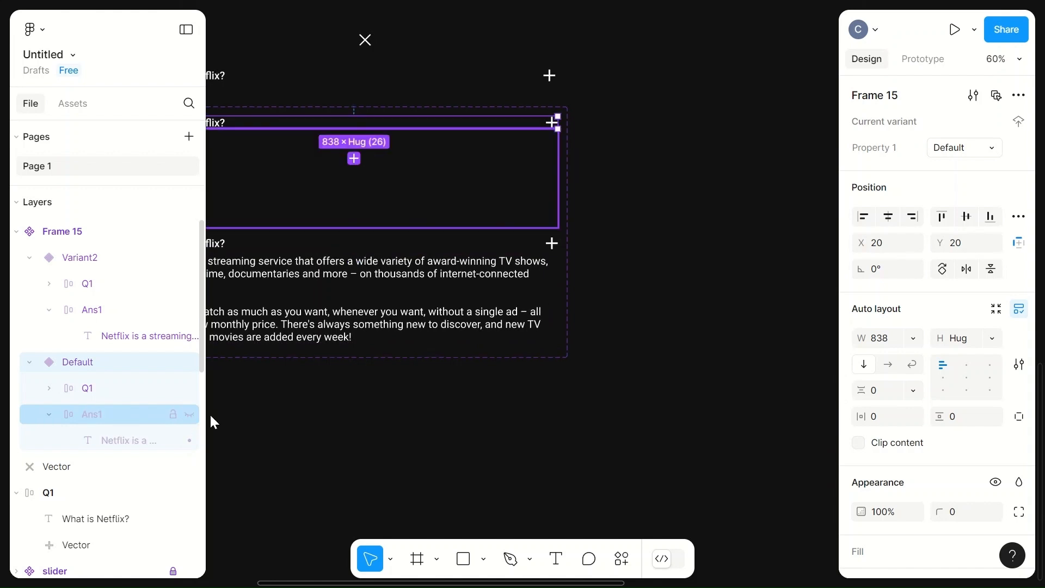
{"action": "left_click", "coordinate": [308, 403]}
- Delete the standalone Q1 question row above the Frame 15 component set
{"action": "scroll", "coordinate": [414, 224], "scroll_direction": "left", "scroll_amount": 2}
{"action": "scroll", "coordinate": [413, 224], "scroll_direction": "left", "scroll_amount": 5}
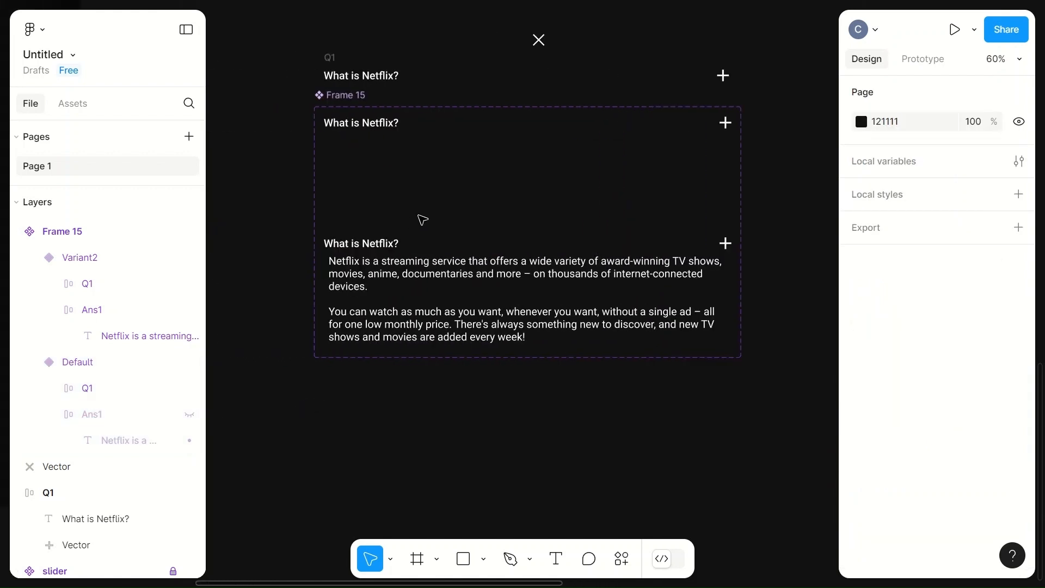
{"action": "left_click", "coordinate": [455, 82]}
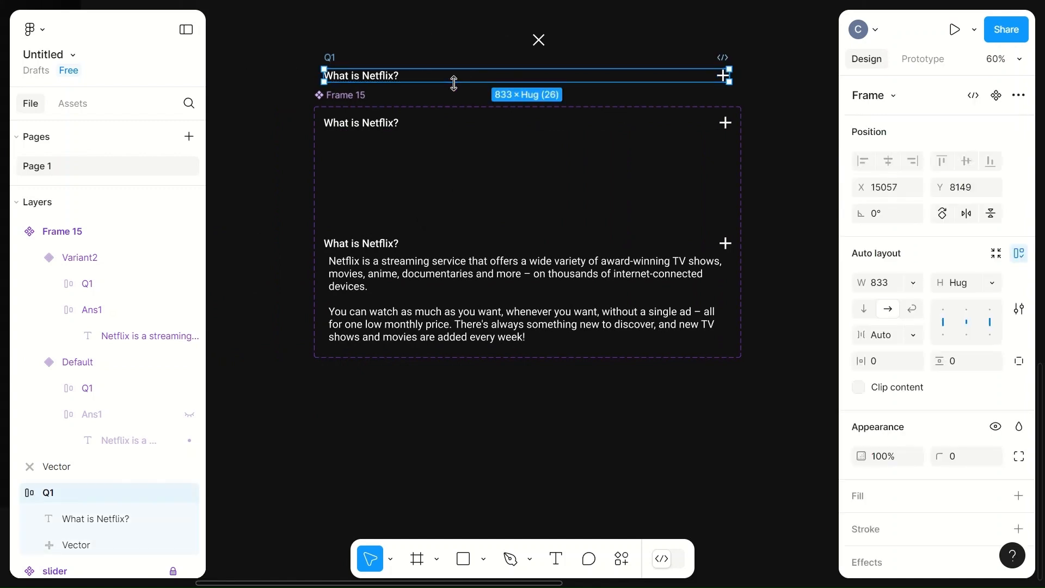
{"action": "key", "text": "Delete"}
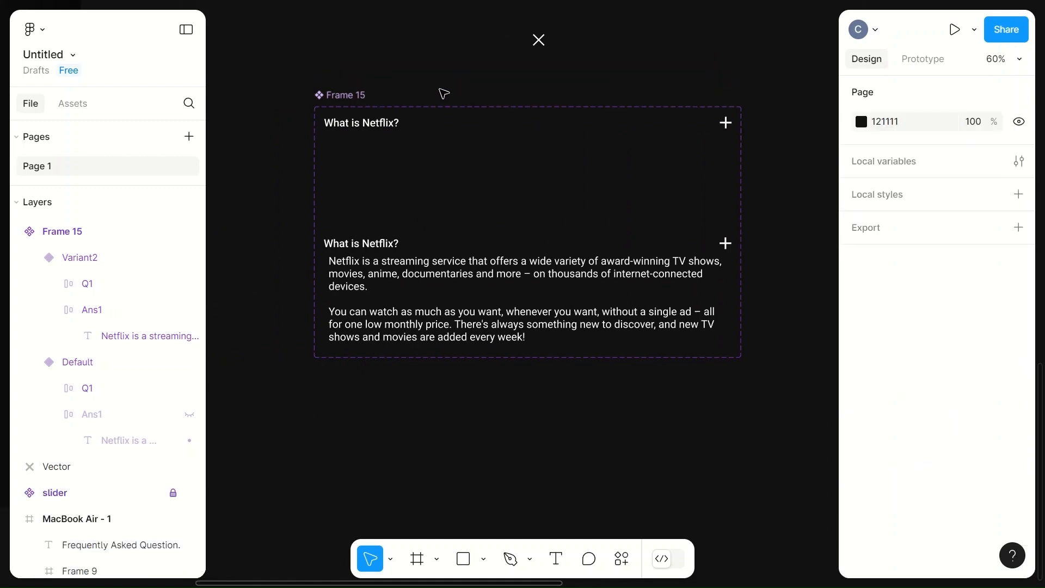
- Duplicate the Default variant as a third variant and place it between the Default and expanded variants
{"action": "left_click", "coordinate": [409, 123]}
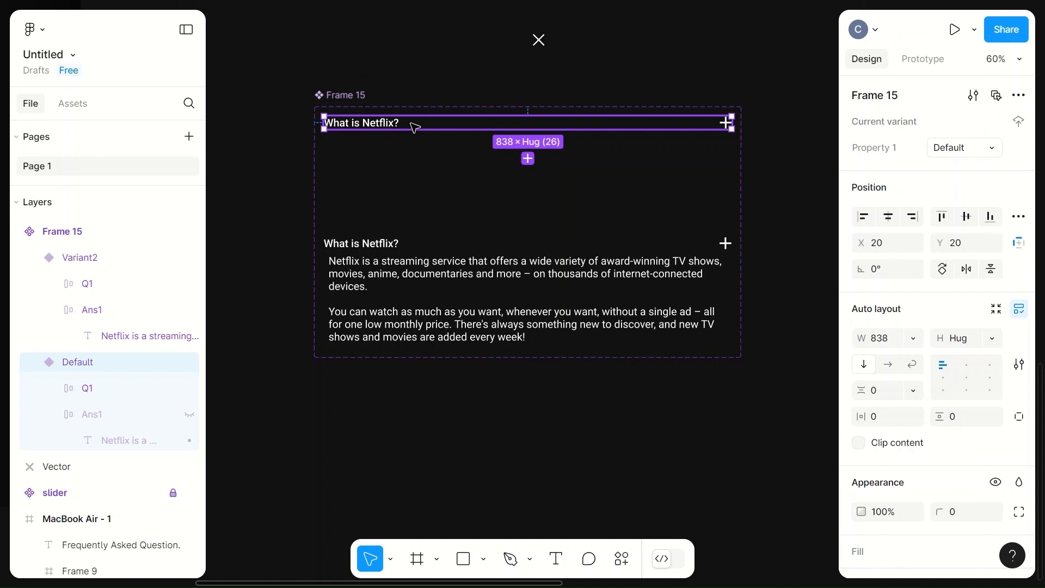
{"action": "key", "text": "ctrl+d"}
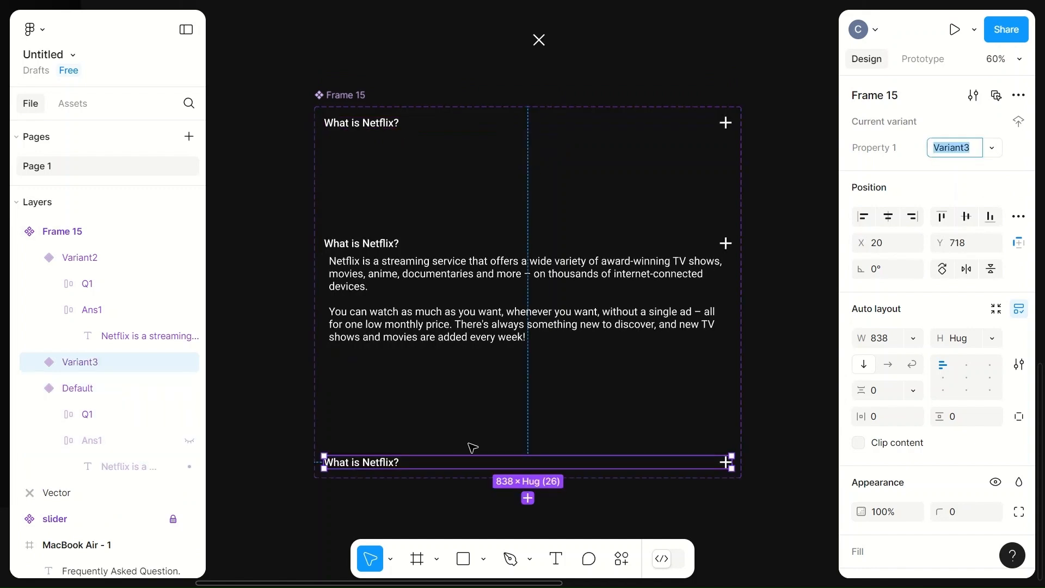
{"action": "left_click_drag", "start_coordinate": [477, 463], "coordinate": [481, 200]}
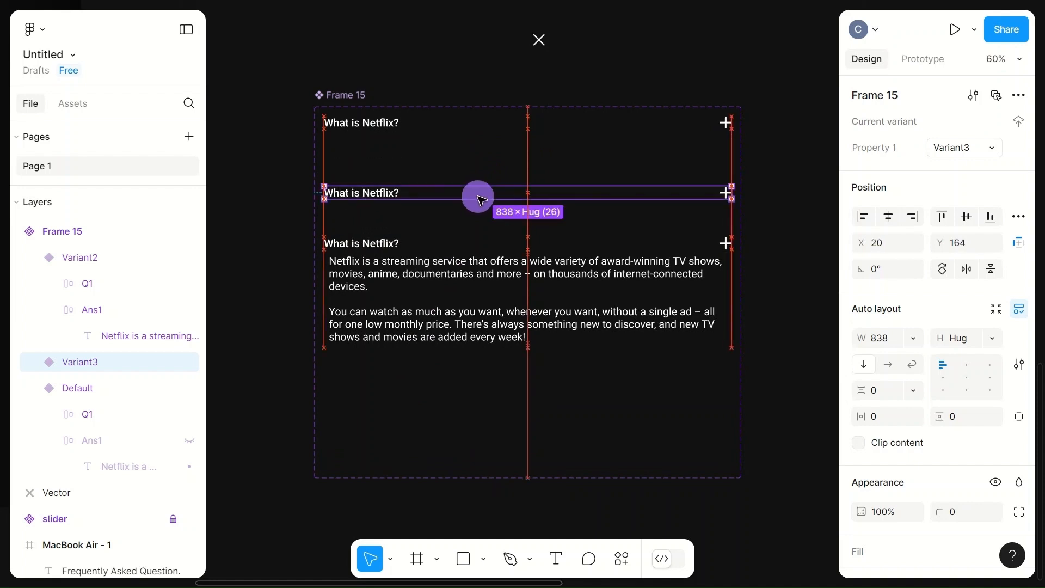
{"action": "left_click", "coordinate": [784, 208]}
{"action": "left_click", "coordinate": [253, 182]}
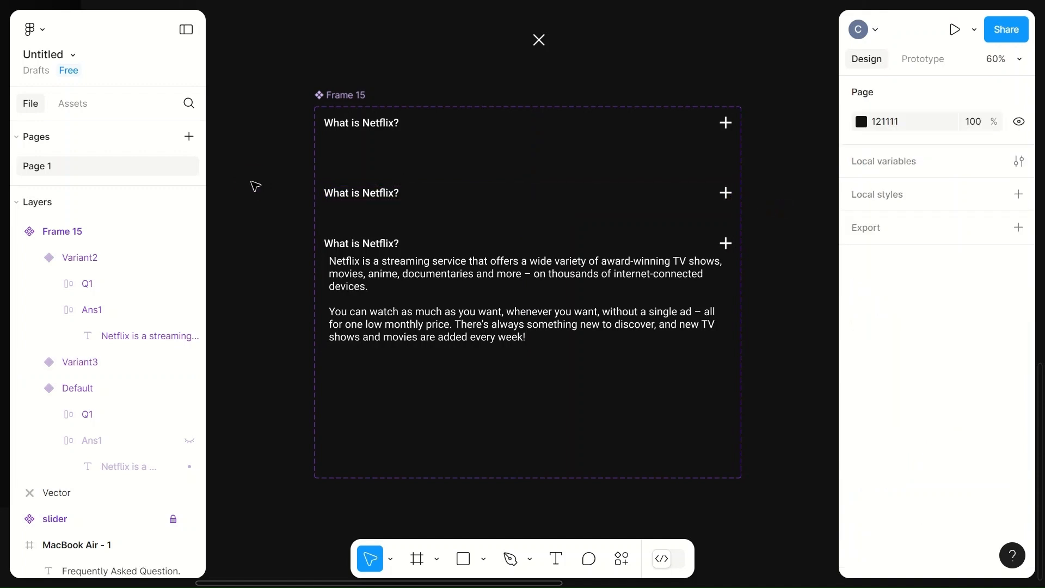
{"action": "left_click", "coordinate": [186, 29]}
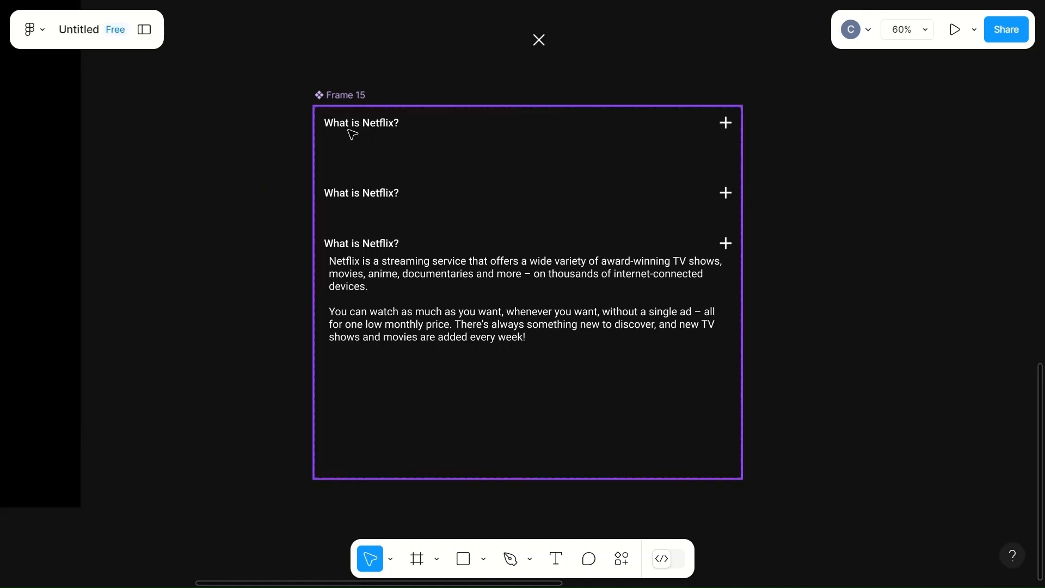
- Resize the Default variant to a height of 70 and center its contents within the auto layout
{"action": "left_click", "coordinate": [387, 128]}
{"action": "left_click_drag", "start_coordinate": [566, 131], "coordinate": [566, 151]}
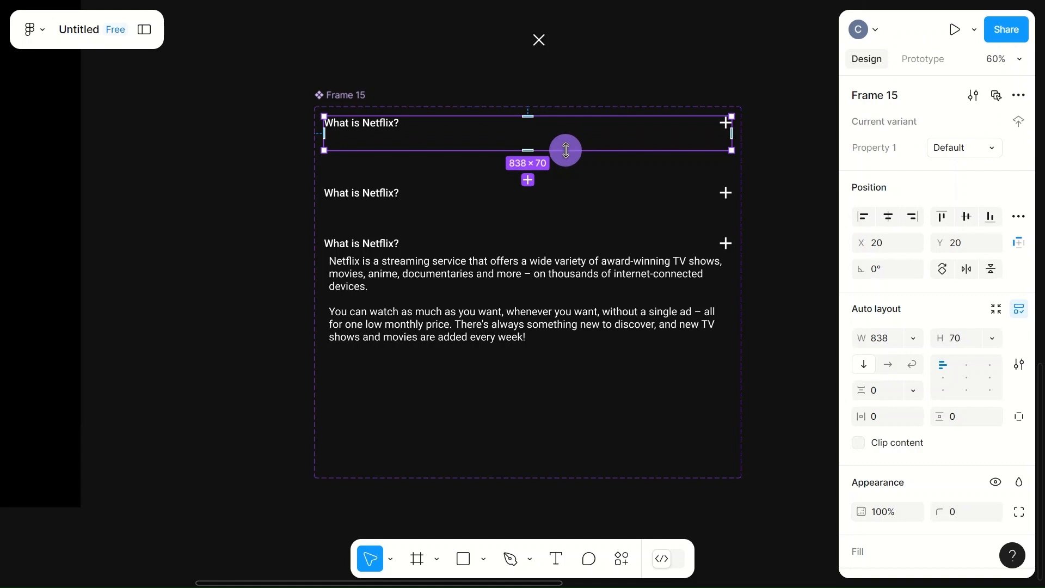
{"action": "left_click", "coordinate": [971, 388]}
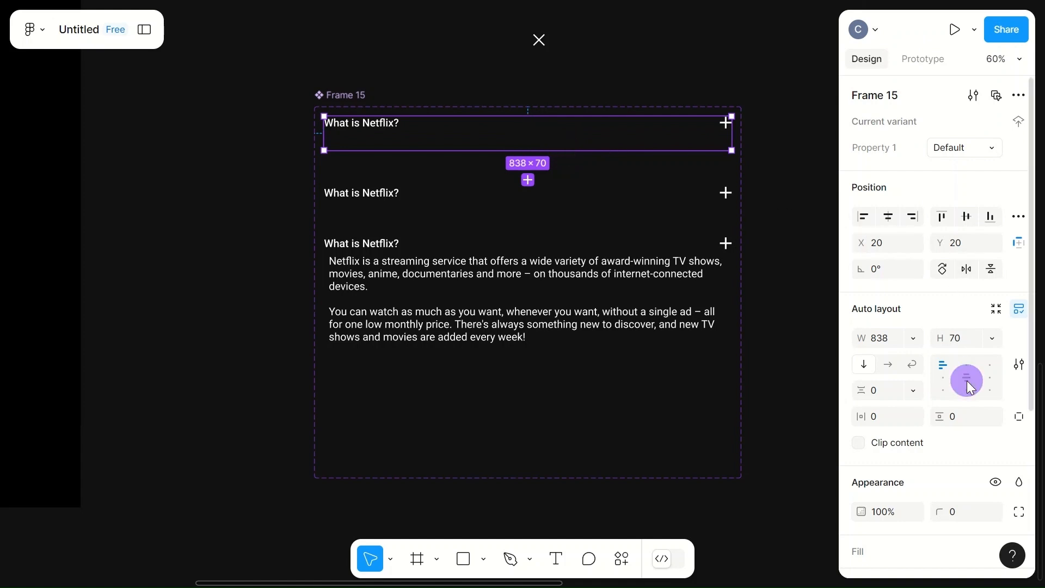
- Give Variant3 a fixed height of 70 and center its contents within the auto layout
{"action": "left_click", "coordinate": [415, 199]}
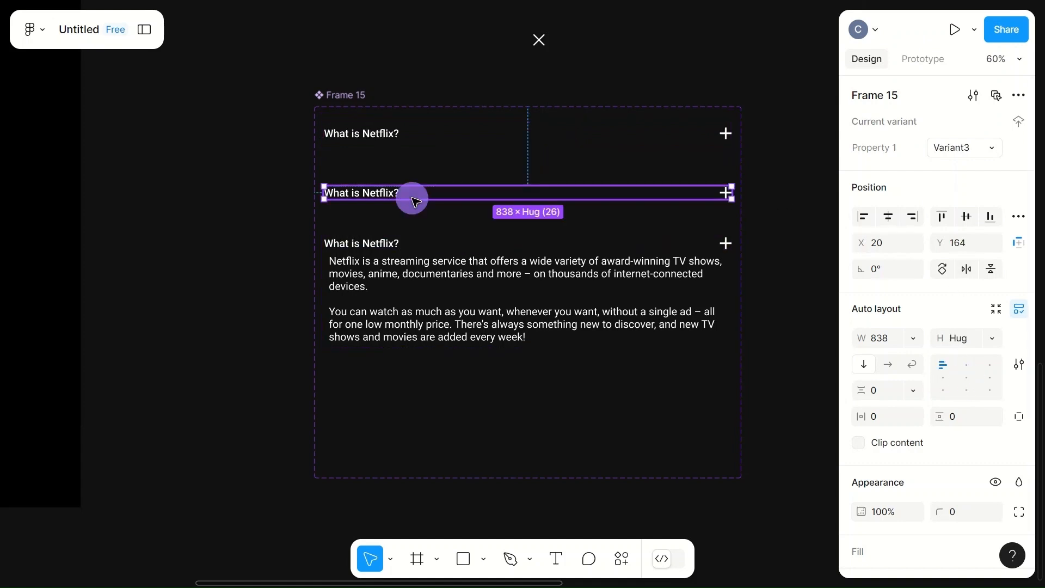
{"action": "left_click", "coordinate": [452, 134]}
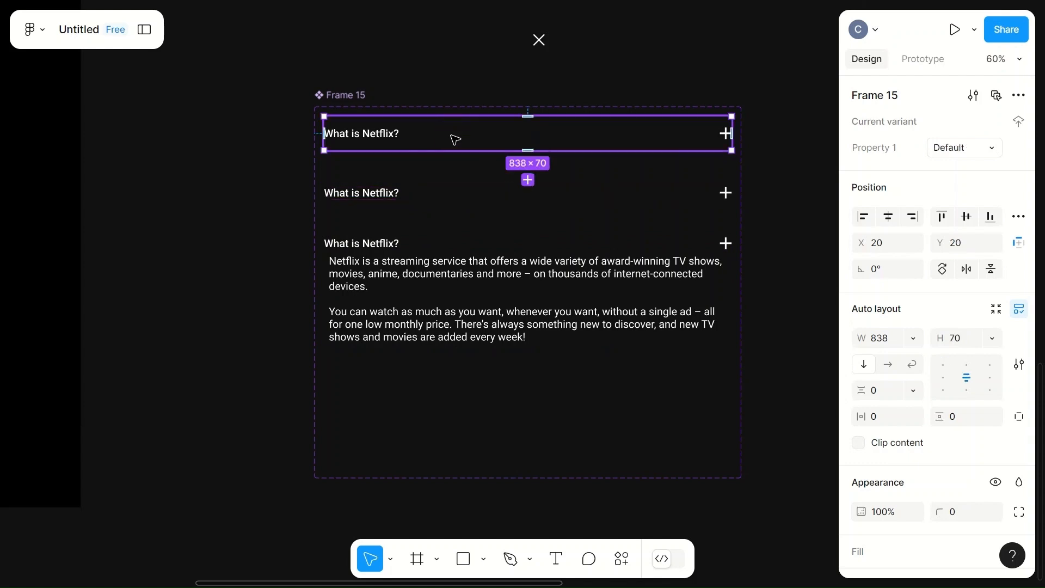
{"action": "left_click", "coordinate": [587, 197]}
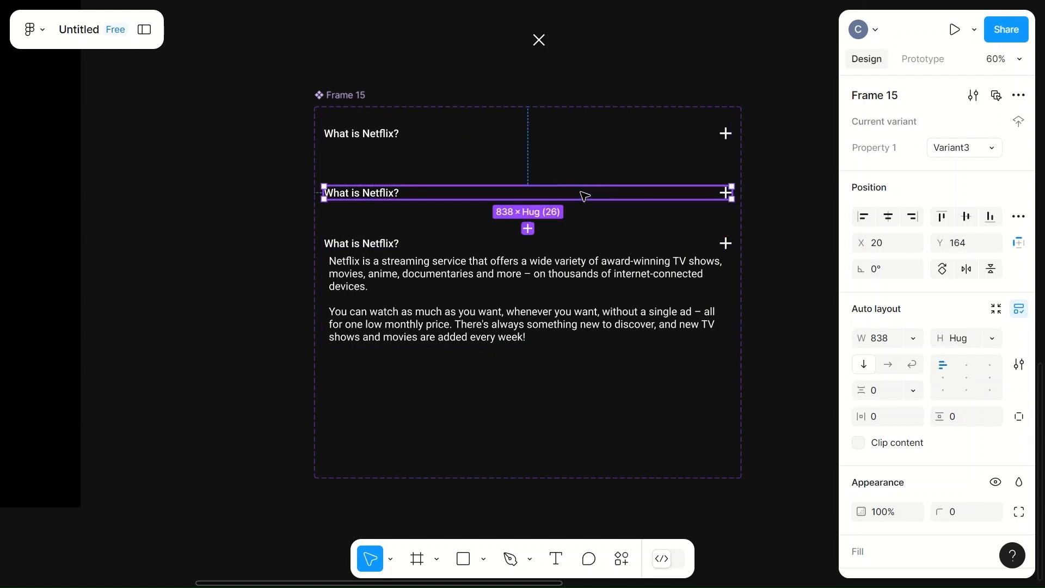
{"action": "left_click", "coordinate": [992, 338]}
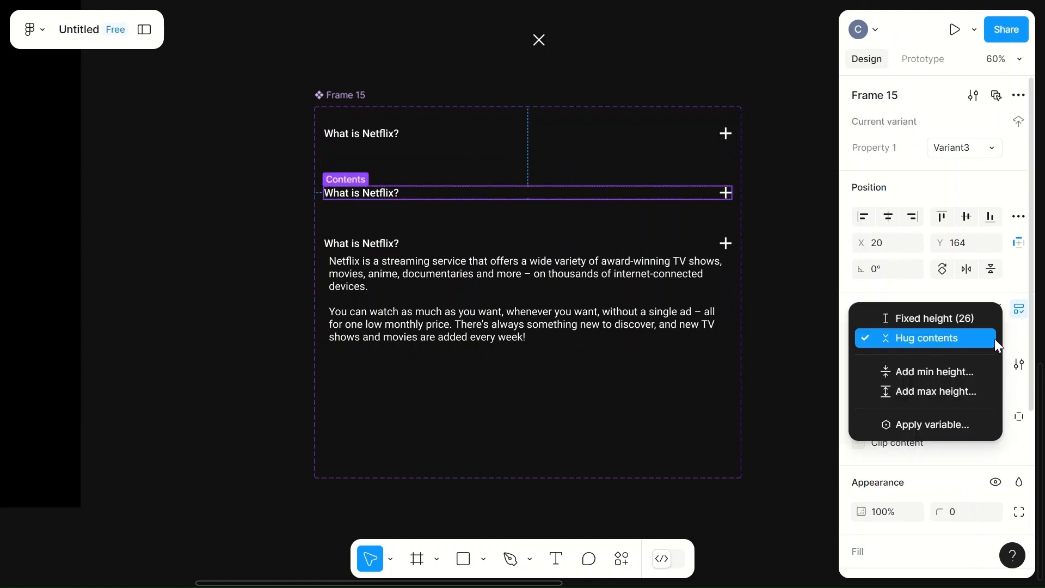
{"action": "left_click", "coordinate": [933, 319]}
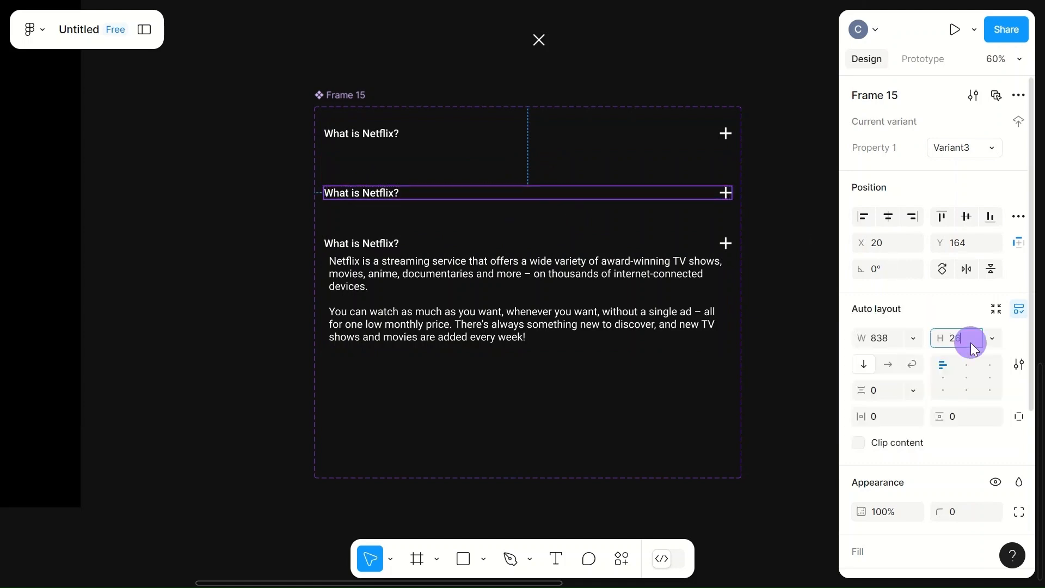
{"action": "type", "text": "70"}
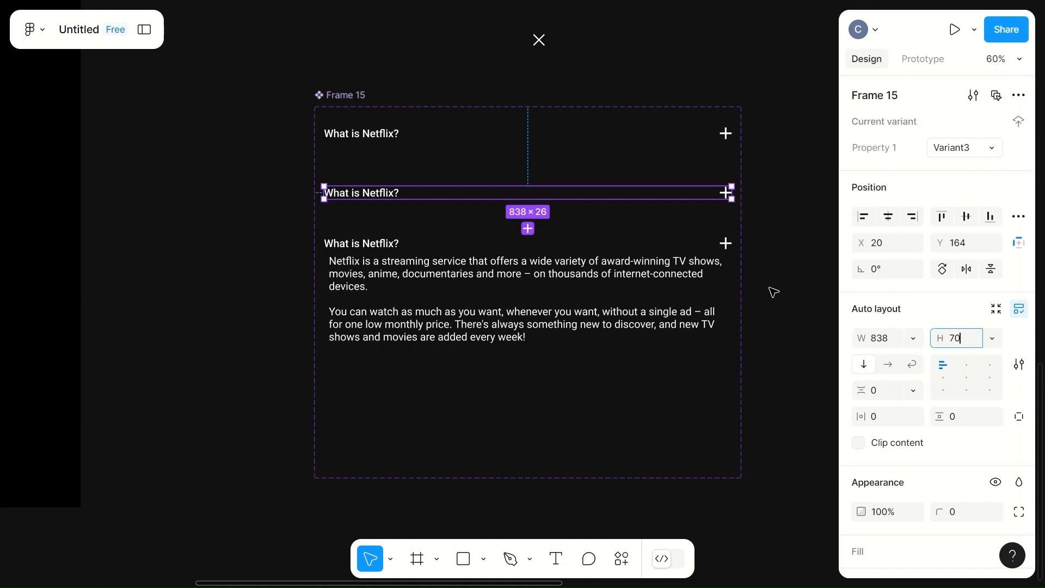
{"action": "left_click", "coordinate": [770, 291]}
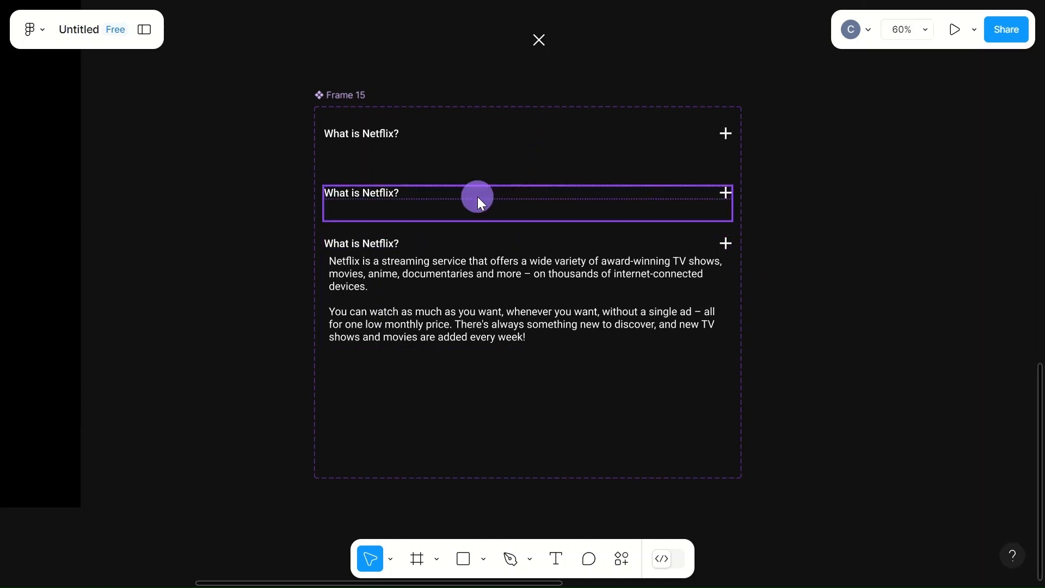
{"action": "left_click", "coordinate": [480, 201]}
{"action": "left_click", "coordinate": [970, 379]}
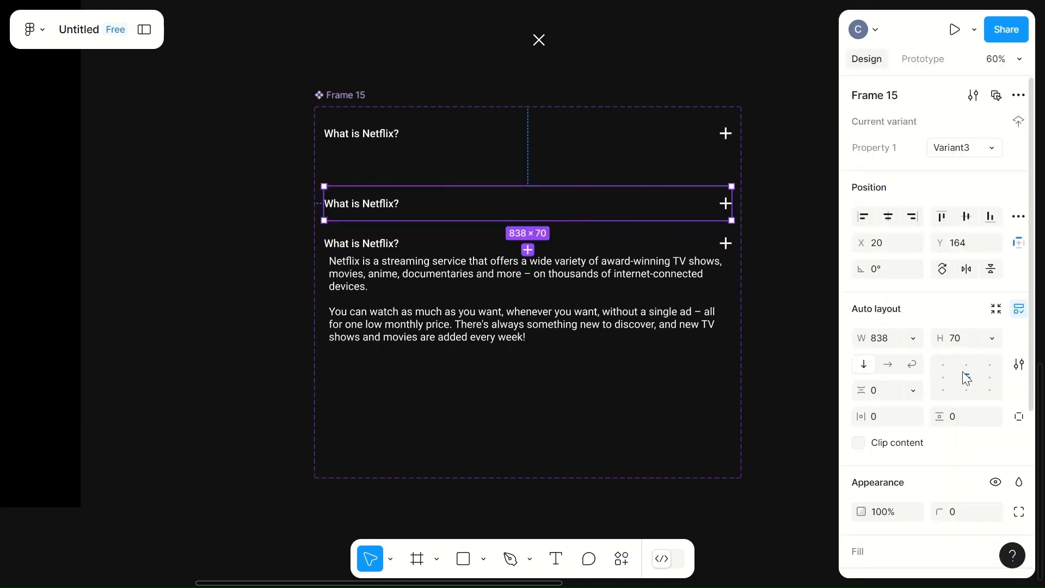
{"action": "left_click", "coordinate": [773, 269]}
- Set the question row inside the expanded Variant2 to a fixed height of 70
{"action": "left_click", "coordinate": [617, 289]}
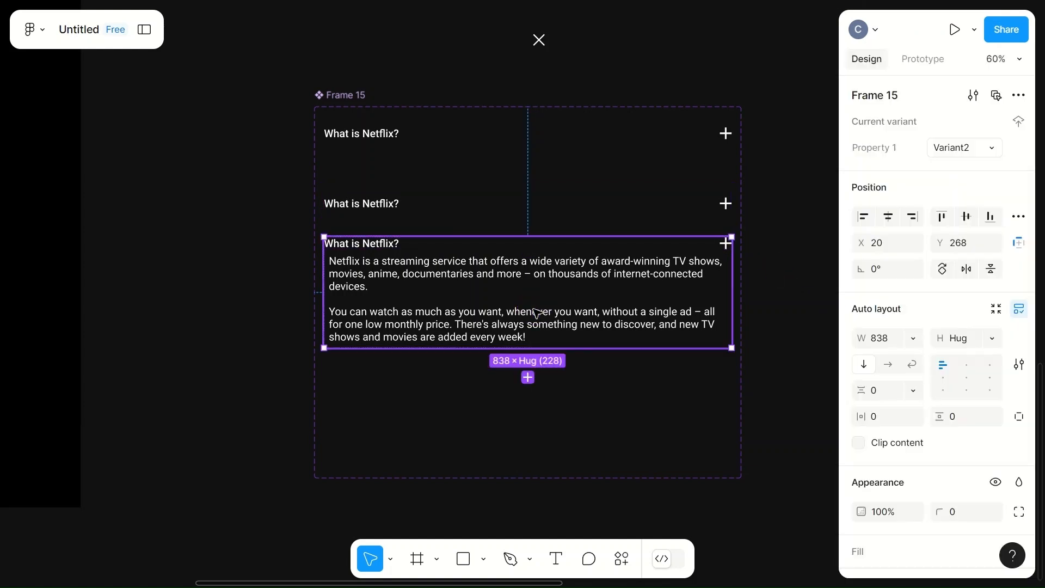
{"action": "left_click", "coordinate": [397, 253]}
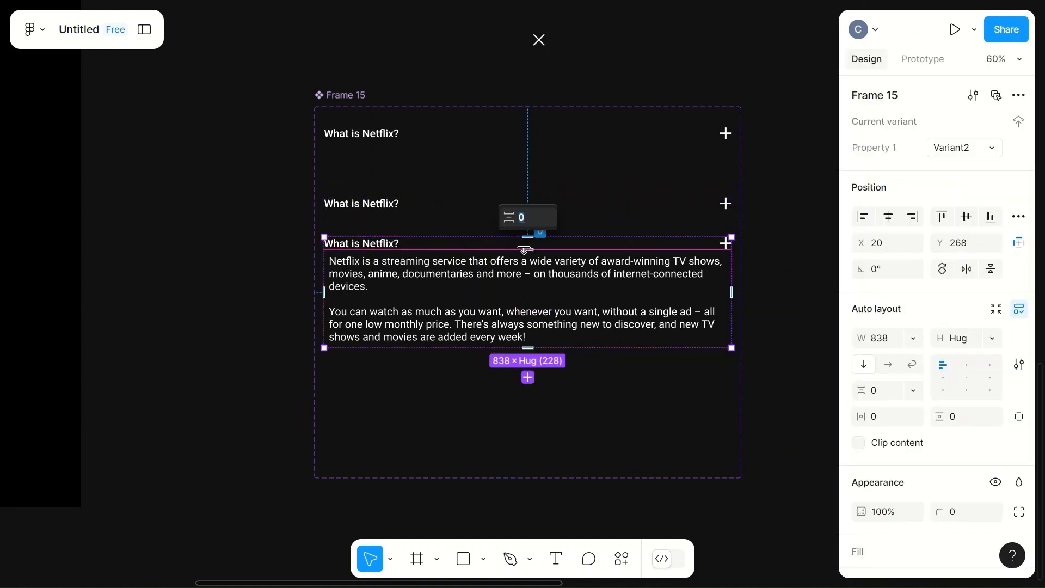
{"action": "left_click", "coordinate": [379, 247]}
{"action": "left_click", "coordinate": [380, 247]}
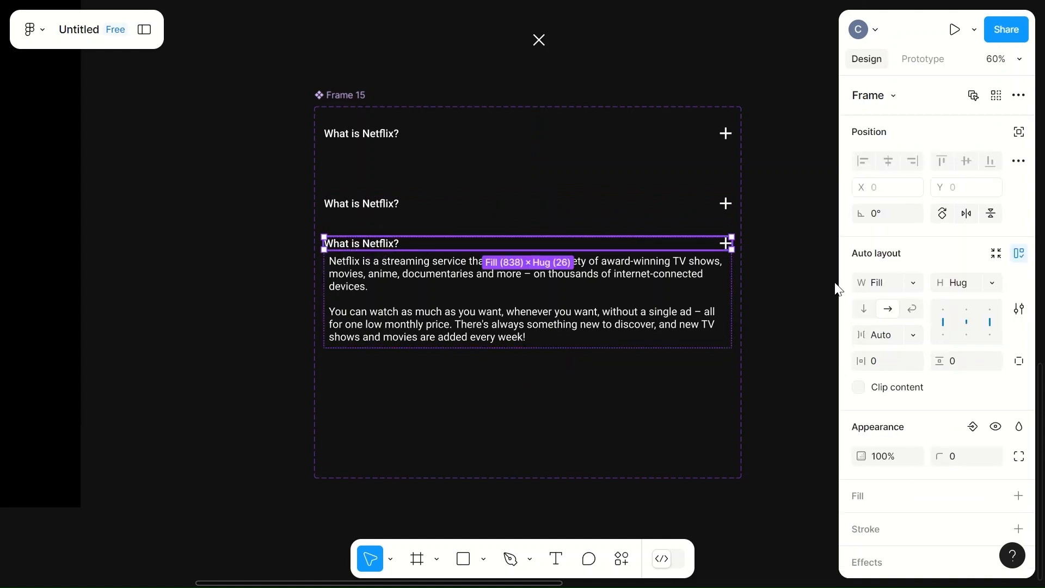
{"action": "left_click", "coordinate": [993, 283]}
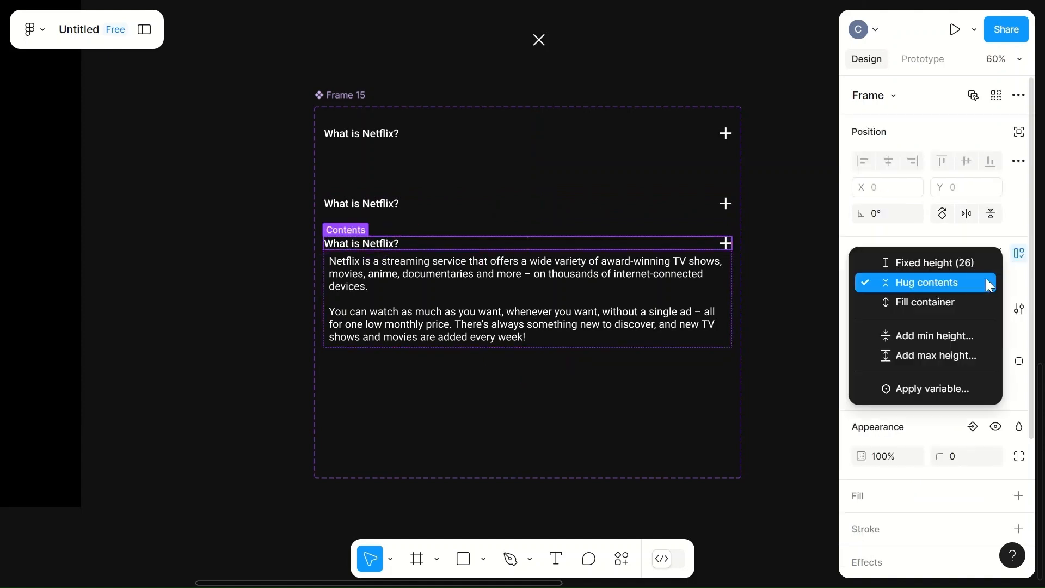
{"action": "left_click", "coordinate": [957, 262]}
{"action": "type", "text": "70"}
{"action": "left_click", "coordinate": [787, 279]}
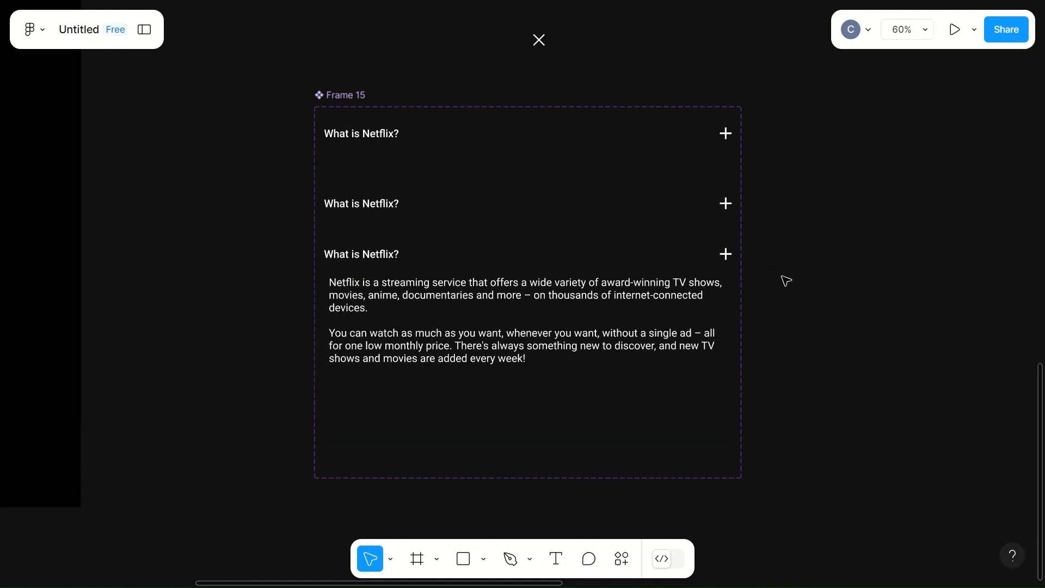
{"action": "left_click", "coordinate": [380, 253]}
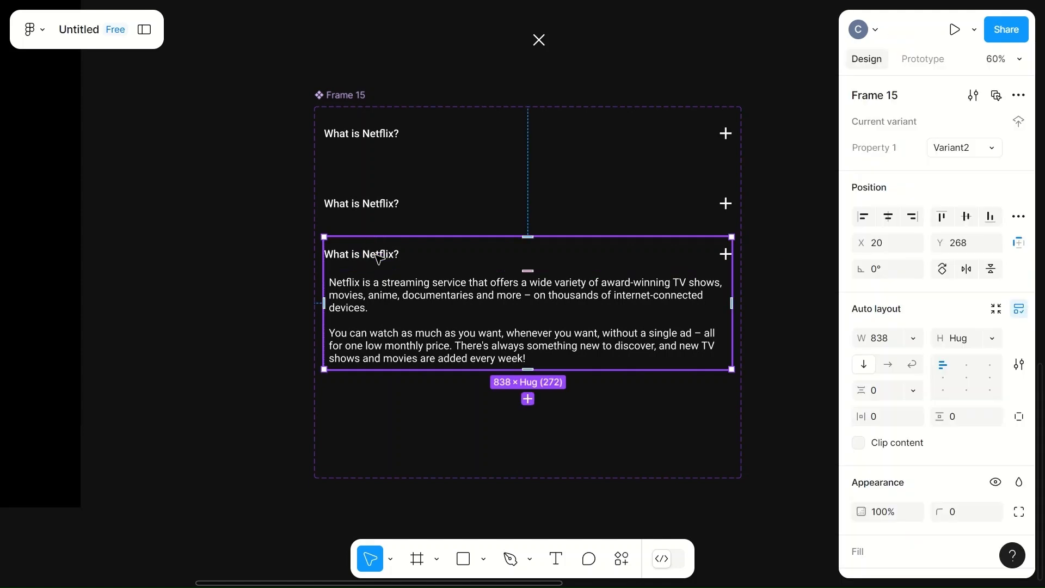
{"action": "left_click", "coordinate": [379, 255]}
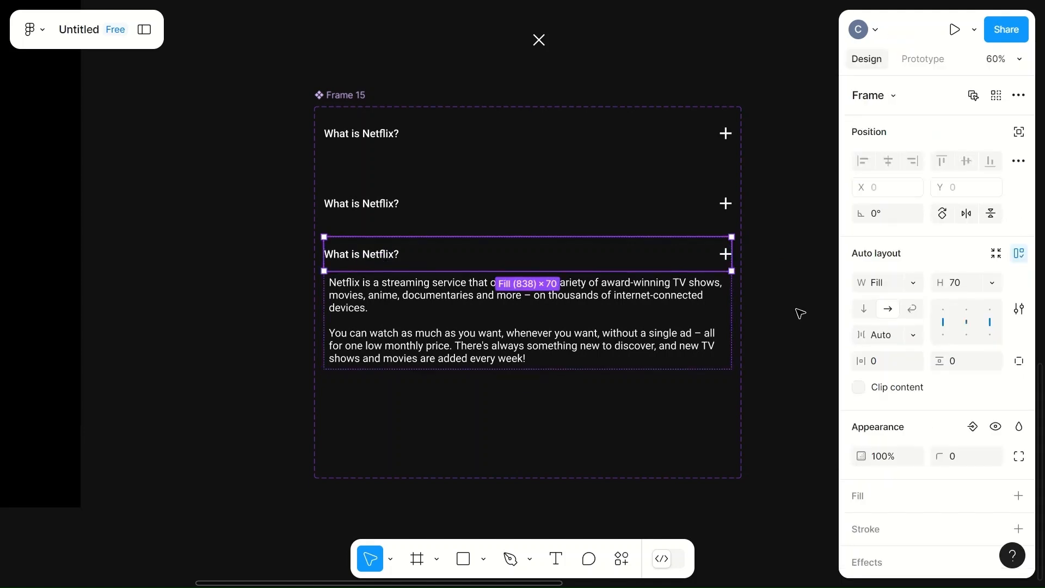
{"action": "left_click", "coordinate": [577, 330]}
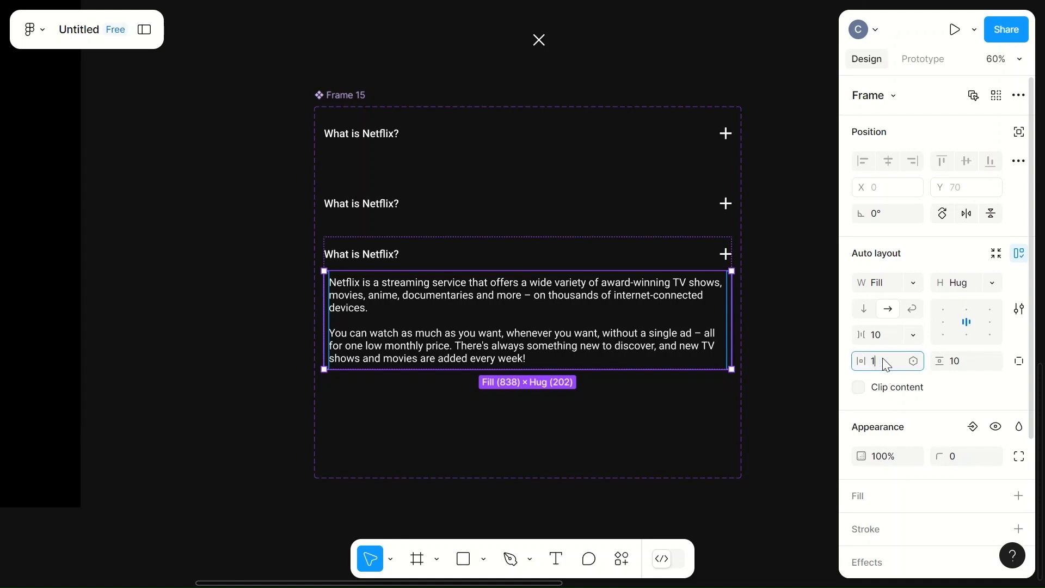
{"action": "left_click", "coordinate": [753, 345]}
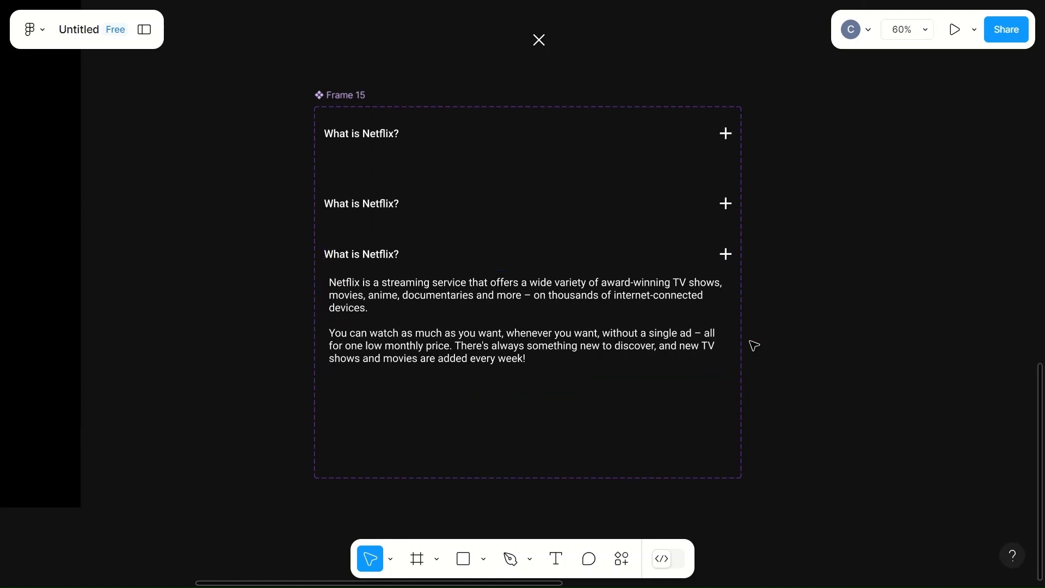
- Set the horizontal padding of the question row in the expanded variant to 15
{"action": "double_click", "coordinate": [375, 255]}
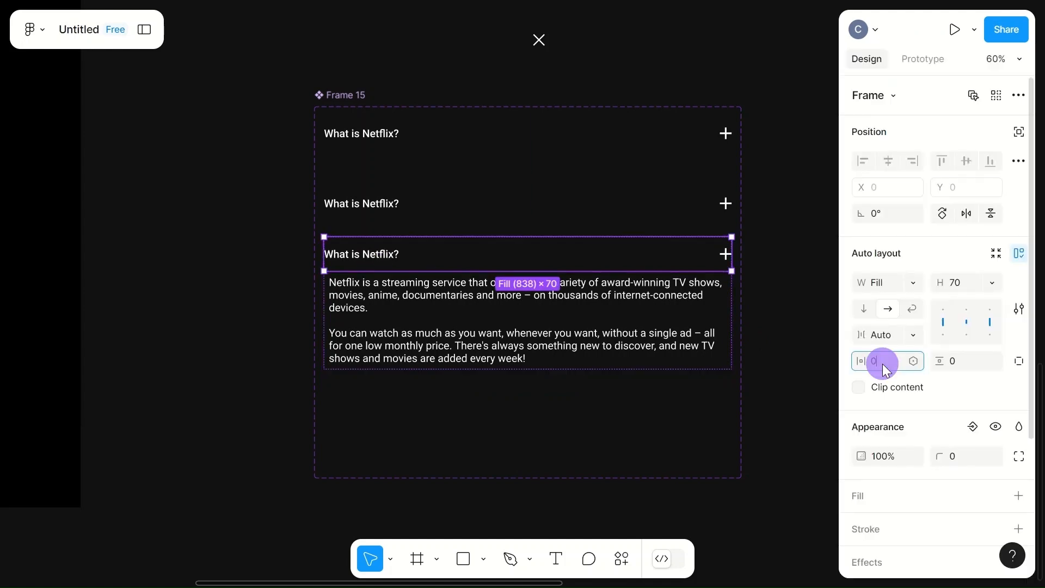
{"action": "type", "text": "15"}
{"action": "left_click", "coordinate": [819, 327]}
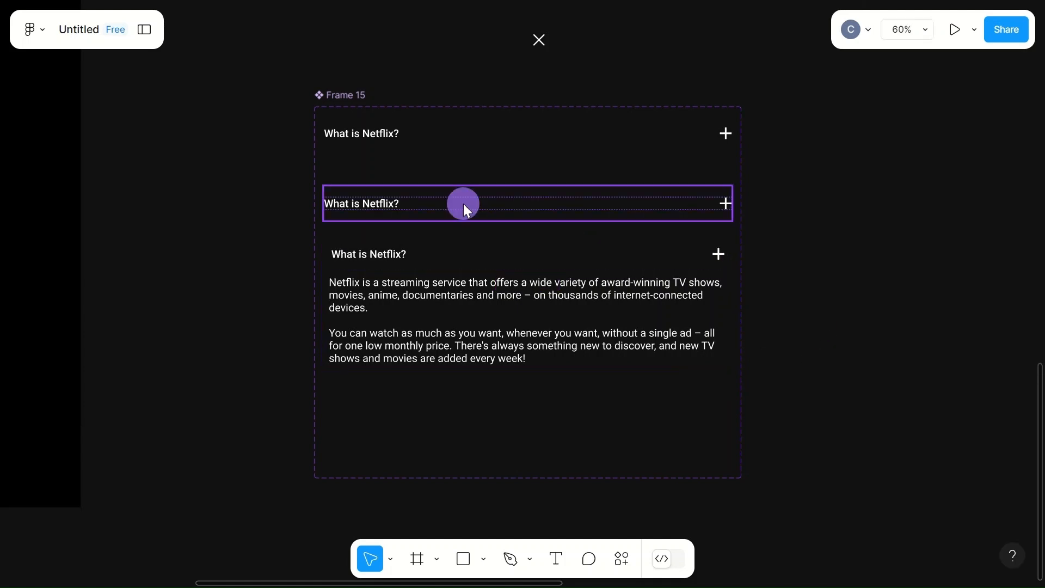
- Set the horizontal padding of both collapsed variants, Variant3 and Default, to 15
{"action": "left_click", "coordinate": [467, 207]}
{"action": "left_click", "coordinate": [881, 417]}
{"action": "type", "text": "15"}
{"action": "left_click", "coordinate": [791, 334]}
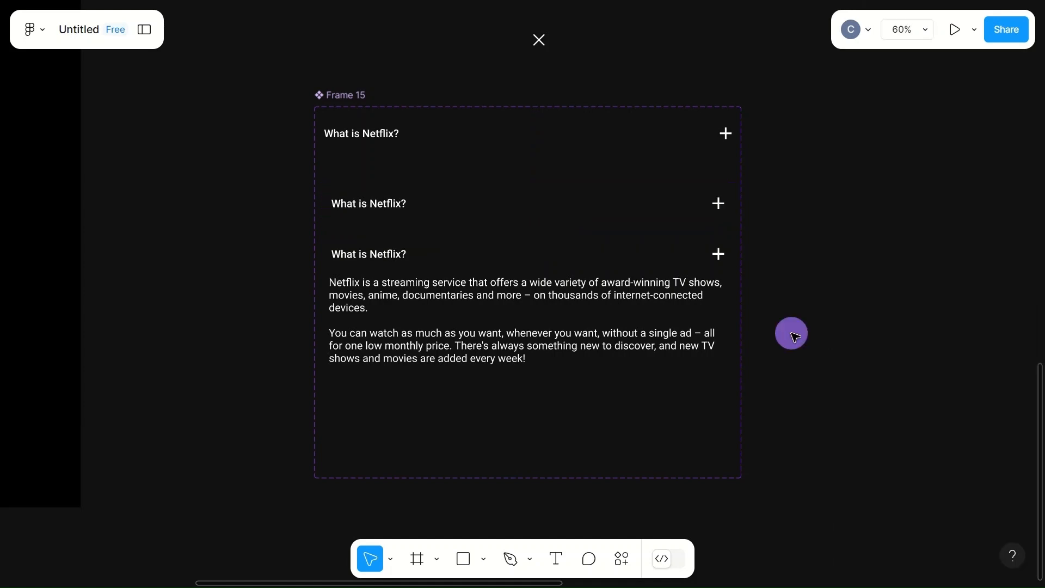
{"action": "left_click", "coordinate": [506, 139]}
{"action": "left_click", "coordinate": [886, 415]}
{"action": "type", "text": "15"}
{"action": "left_click", "coordinate": [809, 350]}
- Apply a horizontal padding of 15 to the Default variant at the top of the component set
{"action": "left_click", "coordinate": [563, 143]}
{"action": "left_click_drag", "start_coordinate": [559, 142], "coordinate": [408, 215]}
{"action": "left_click", "coordinate": [392, 259]}
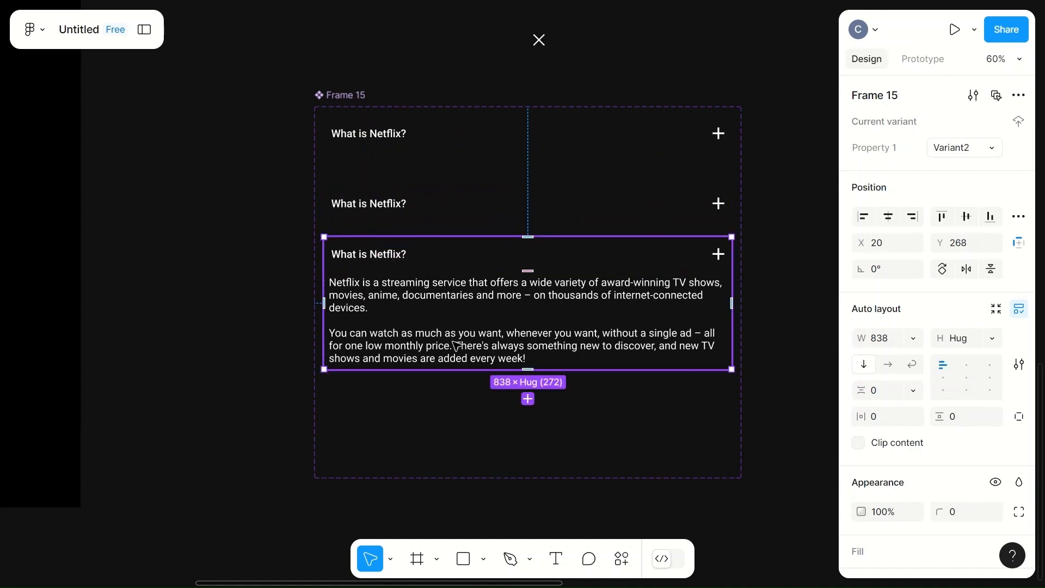
- Add a #2D2D2D fill to the Default variant of the question component
{"action": "key", "text": "F11"}
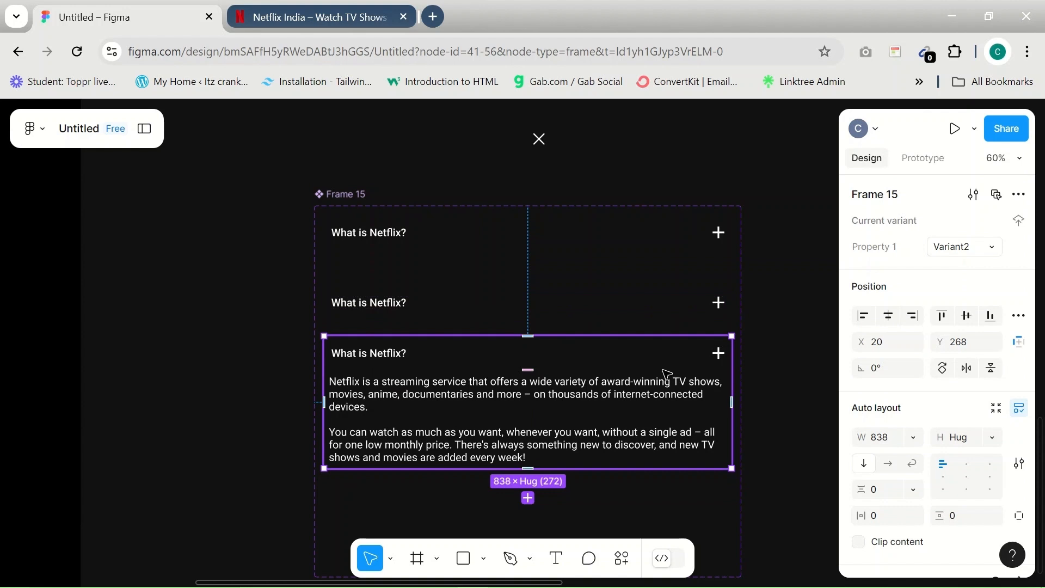
{"action": "left_click", "coordinate": [456, 235]}
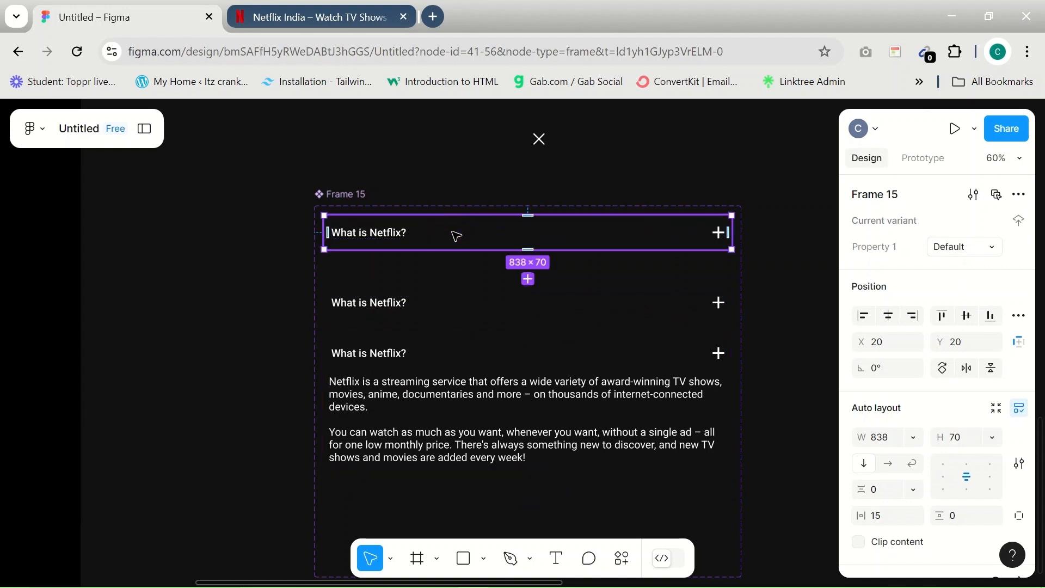
{"action": "scroll", "coordinate": [899, 520], "scroll_direction": "down", "scroll_amount": 4}
{"action": "left_click", "coordinate": [863, 441]}
{"action": "left_click", "coordinate": [900, 477]}
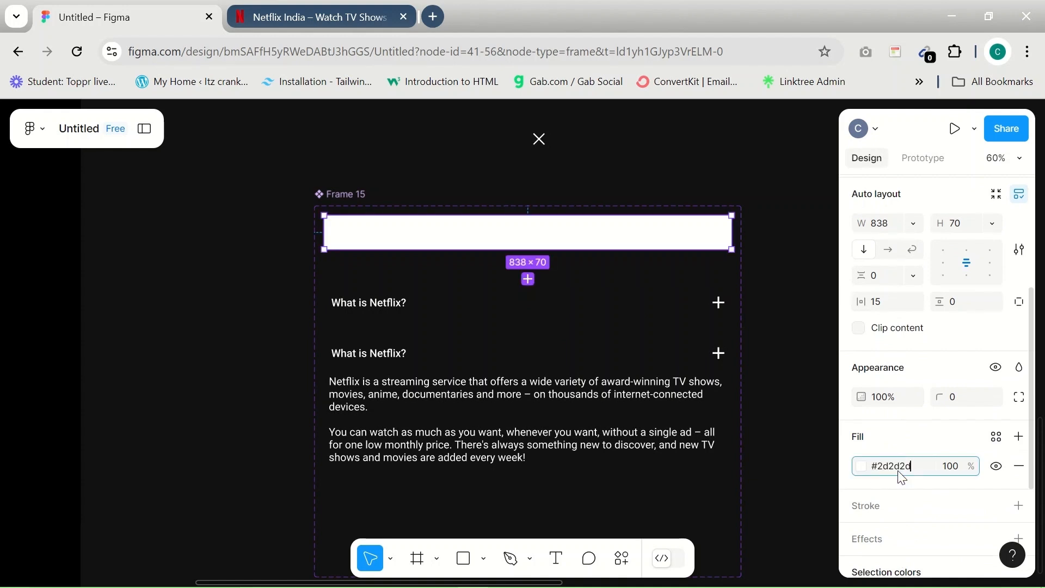
{"action": "left_click", "coordinate": [768, 340]}
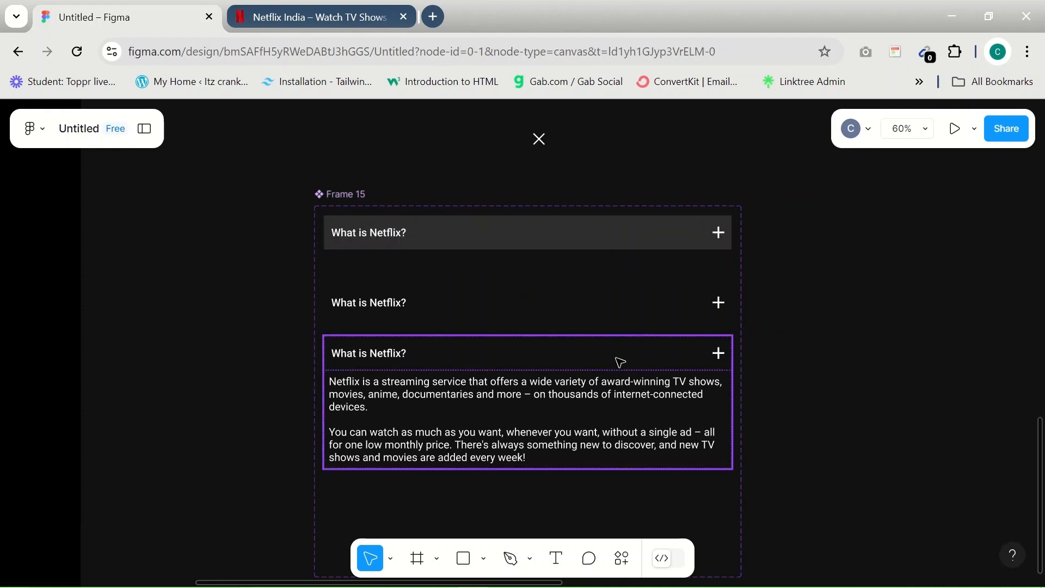
- Add the same #2D2D2D fill to the expanded Variant2
{"action": "left_click", "coordinate": [709, 408]}
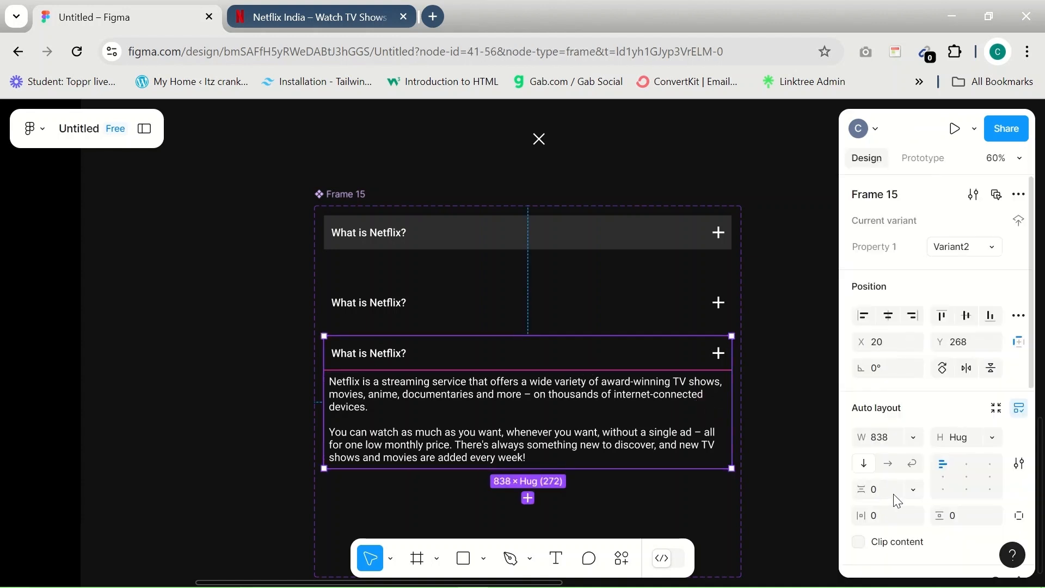
{"action": "scroll", "coordinate": [899, 501], "scroll_direction": "down", "scroll_amount": 2}
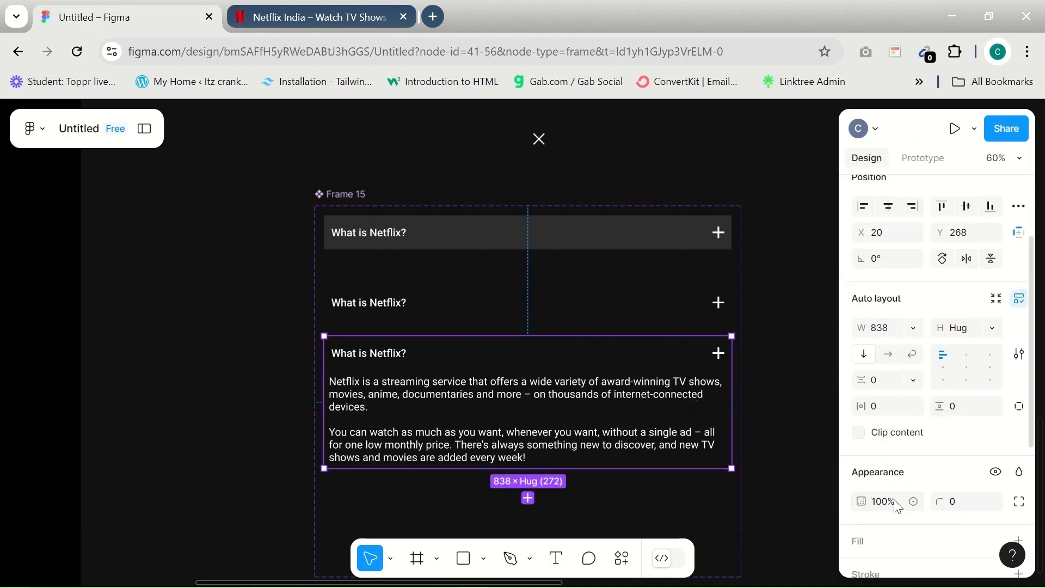
{"action": "scroll", "coordinate": [898, 507], "scroll_direction": "down", "scroll_amount": 2}
{"action": "scroll", "coordinate": [898, 507], "scroll_direction": "down", "scroll_amount": 1}
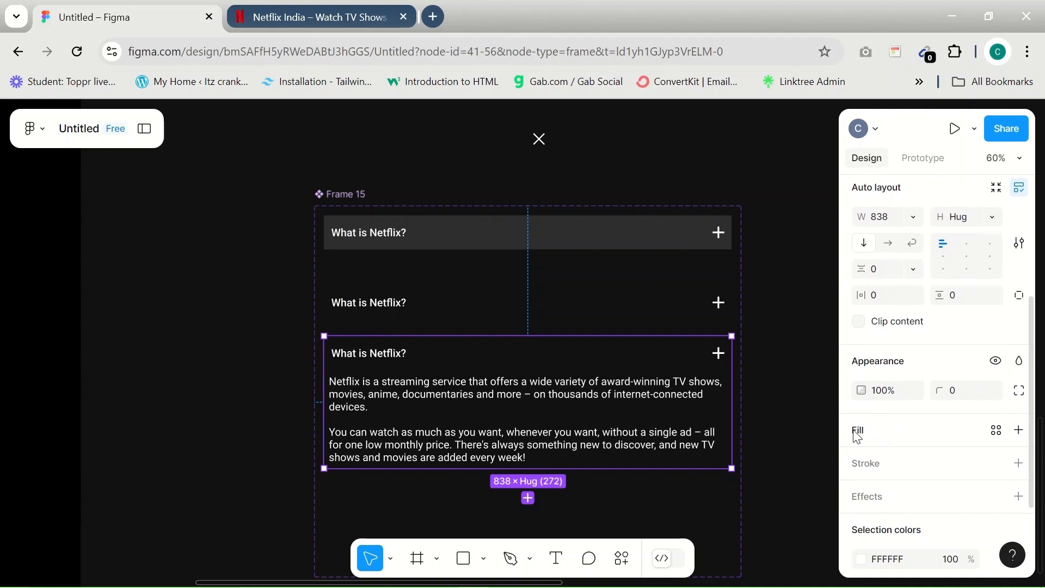
{"action": "left_click", "coordinate": [858, 433]}
{"action": "left_click", "coordinate": [902, 459]}
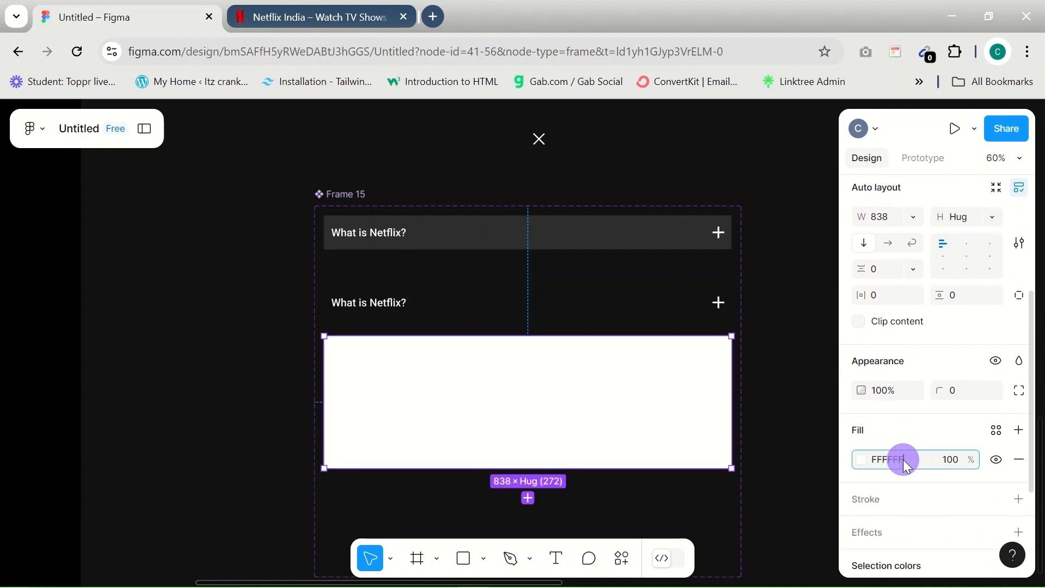
{"action": "type", "text": "#2d2d2d"}
{"action": "left_click", "coordinate": [773, 367]}
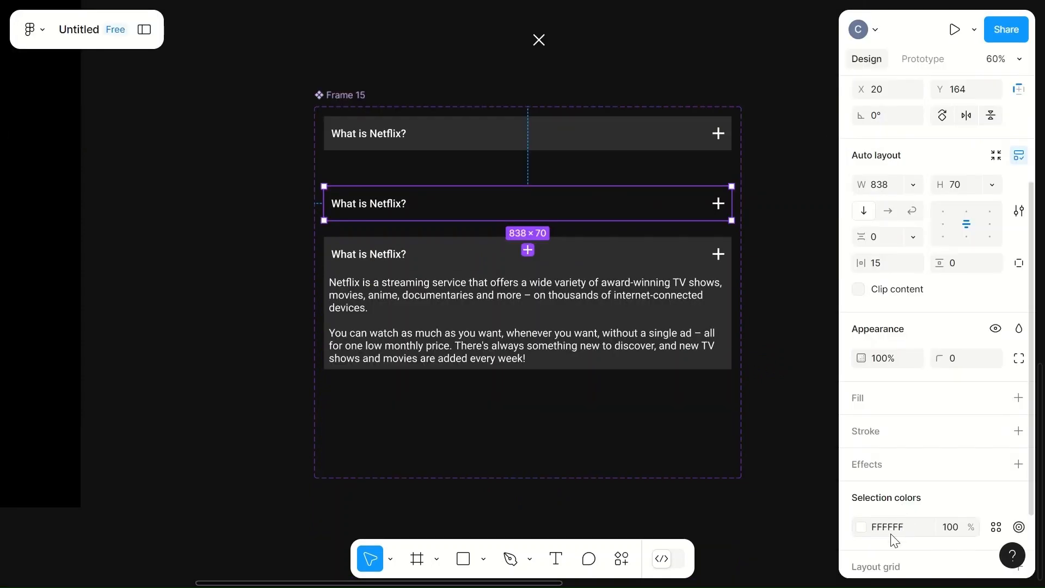
- Add a #414141 fill to the collapsed Variant3
{"action": "scroll", "coordinate": [898, 539], "scroll_direction": "down", "scroll_amount": 1}
{"action": "scroll", "coordinate": [899, 539], "scroll_direction": "down", "scroll_amount": 1}
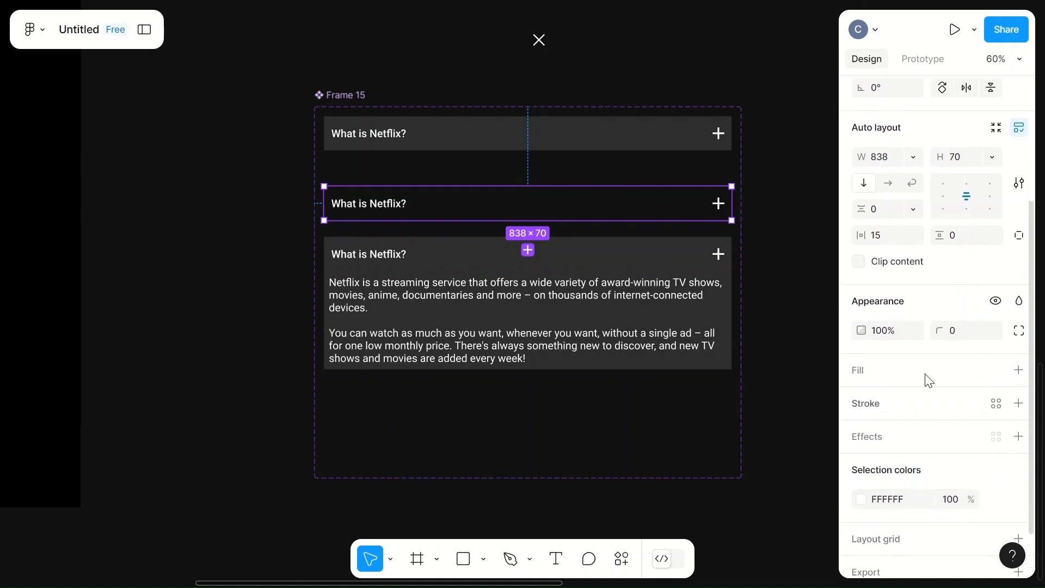
{"action": "left_click", "coordinate": [865, 372]}
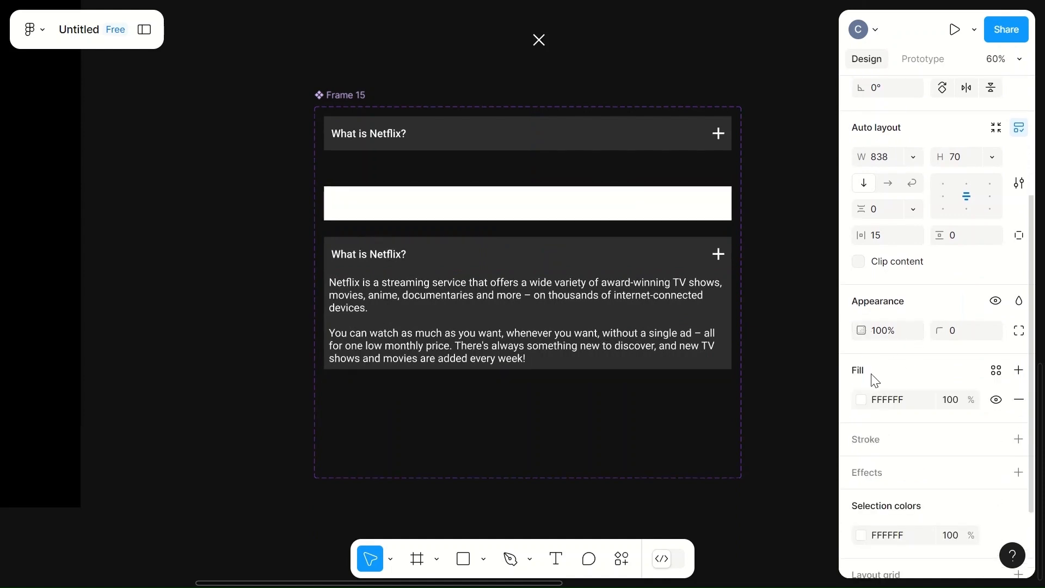
{"action": "left_click", "coordinate": [898, 402]}
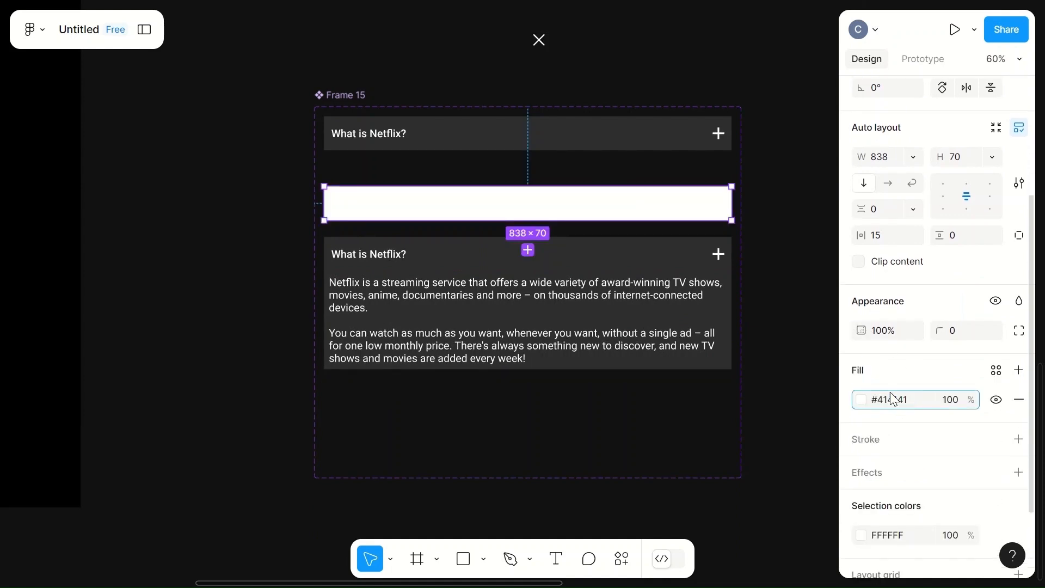
{"action": "left_click", "coordinate": [816, 286]}
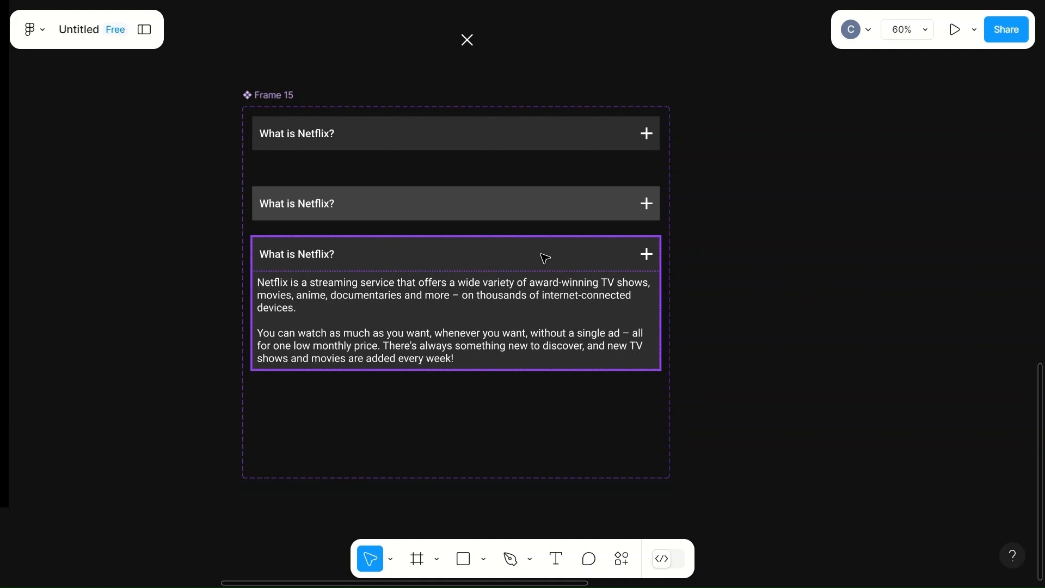
- Space the variants apart by moving Variant2 down to Y 481 and Variant3 to X 20, Y 293
{"action": "left_click_drag", "start_coordinate": [466, 252], "coordinate": [474, 354]}
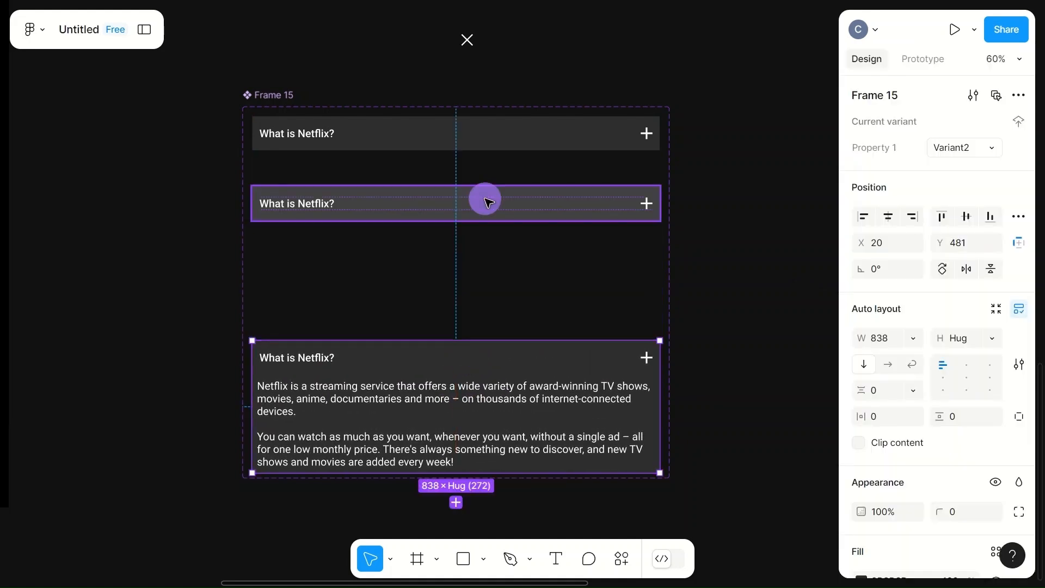
{"action": "left_click", "coordinate": [489, 203]}
{"action": "left_click_drag", "start_coordinate": [468, 201], "coordinate": [479, 266]}
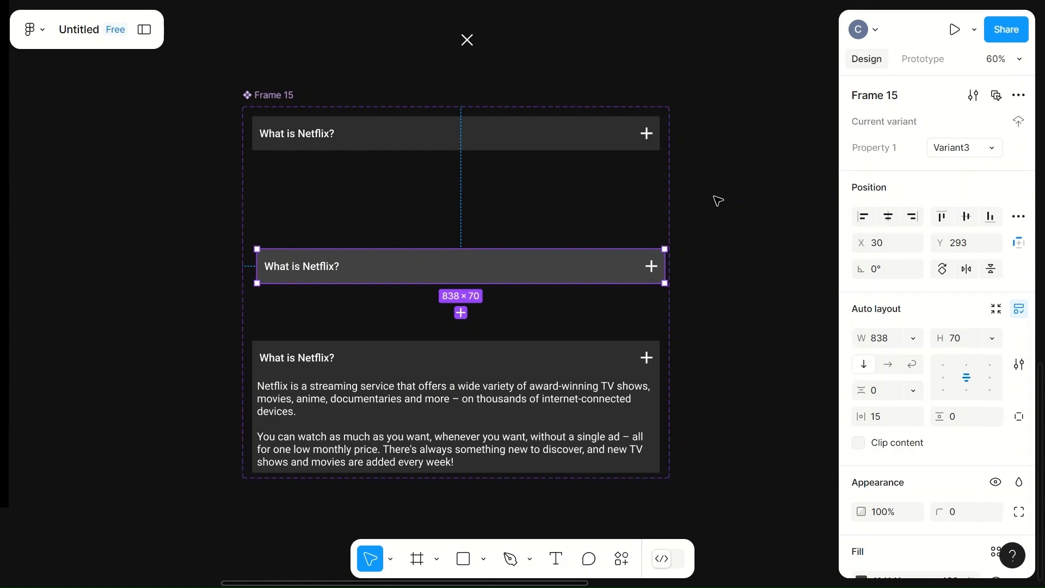
{"action": "left_click_drag", "start_coordinate": [489, 266], "coordinate": [489, 271]}
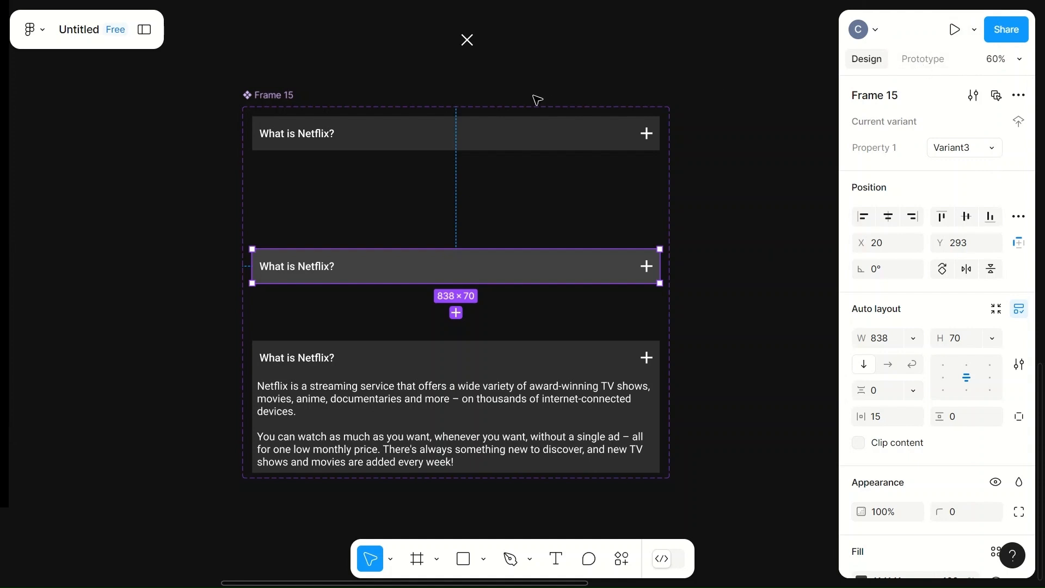
- Add a prototype interaction to the Default variant that changes to Variant2 on click
{"action": "left_click", "coordinate": [279, 98]}
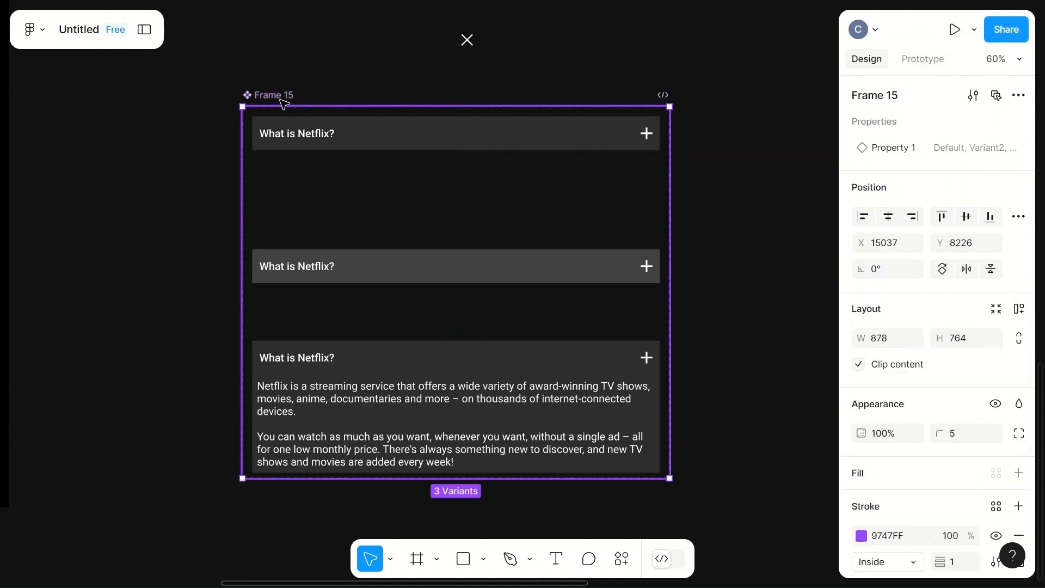
{"action": "left_click", "coordinate": [922, 59]}
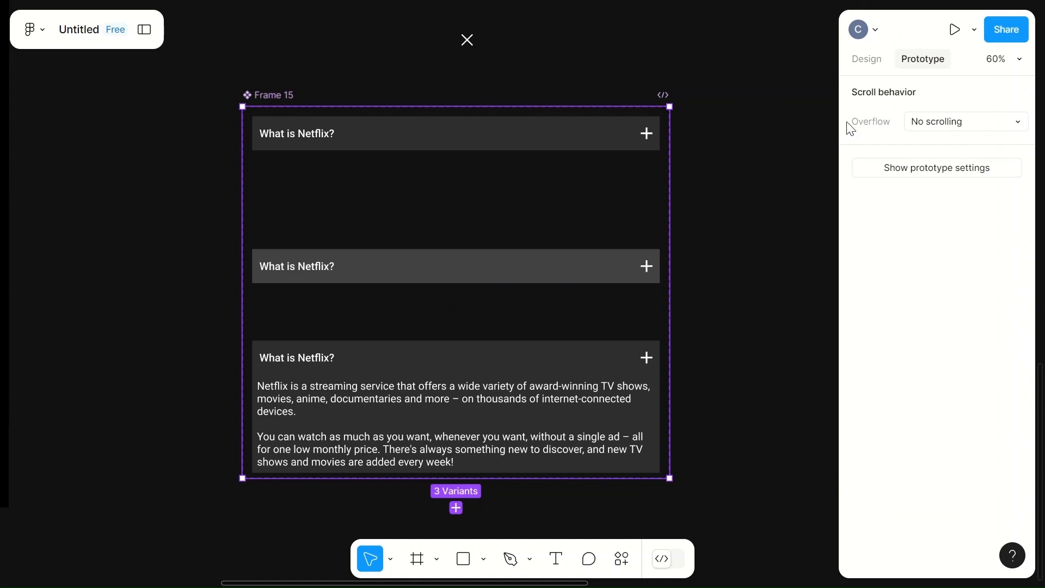
{"action": "left_click", "coordinate": [458, 133]}
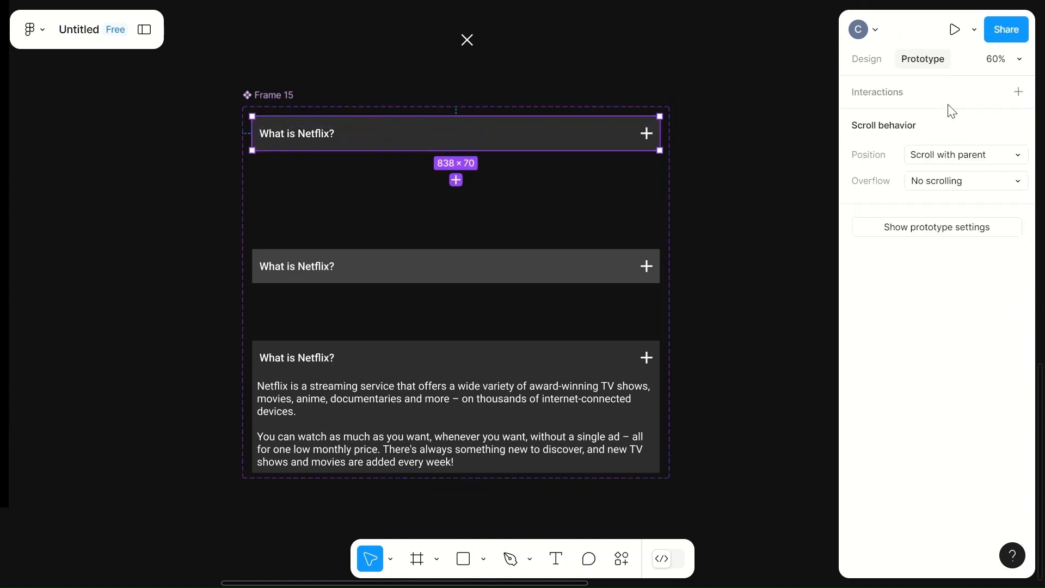
{"action": "left_click", "coordinate": [1020, 93]}
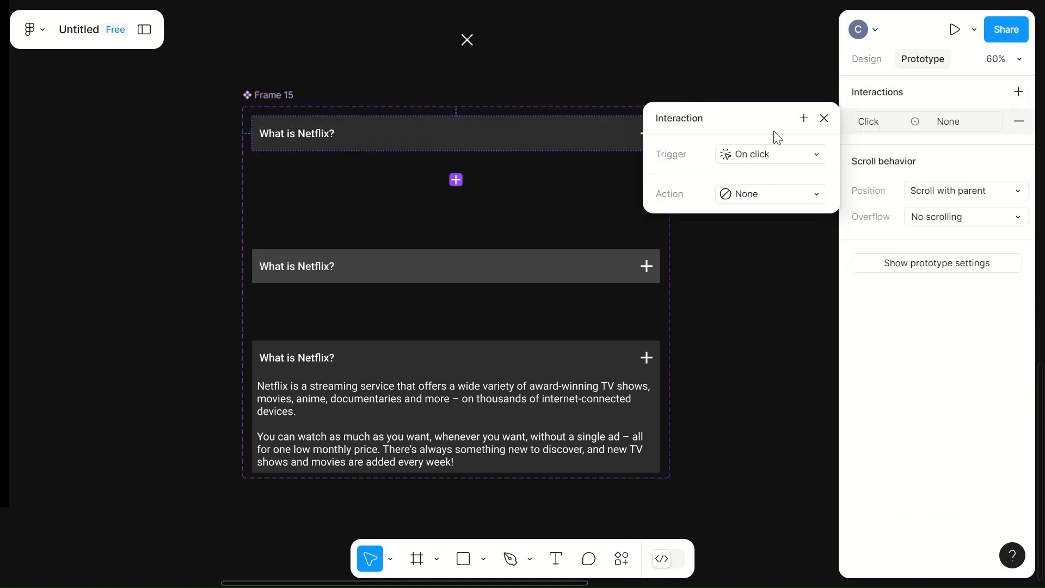
{"action": "left_click", "coordinate": [818, 194]}
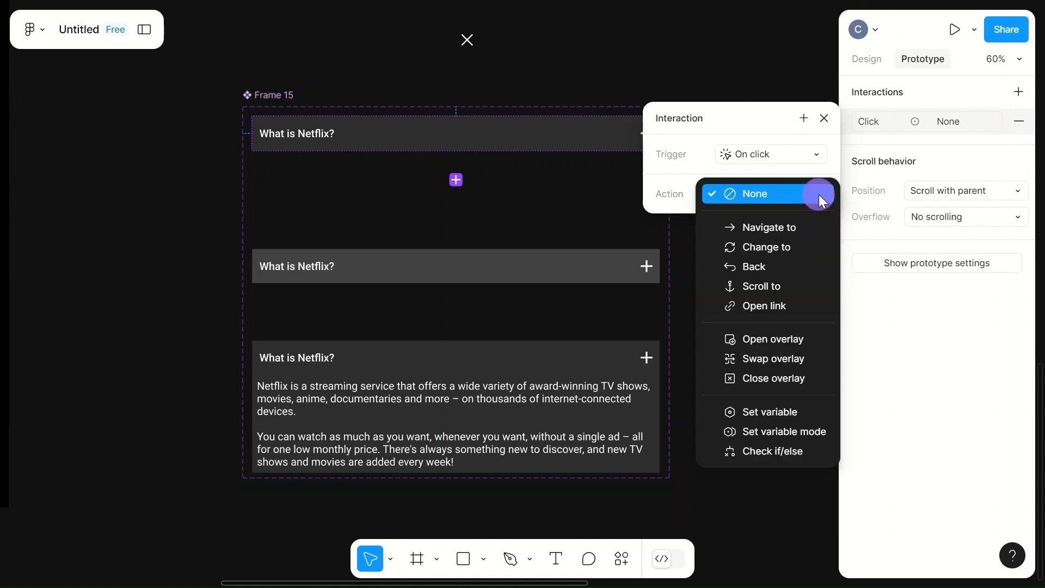
{"action": "left_click", "coordinate": [760, 254]}
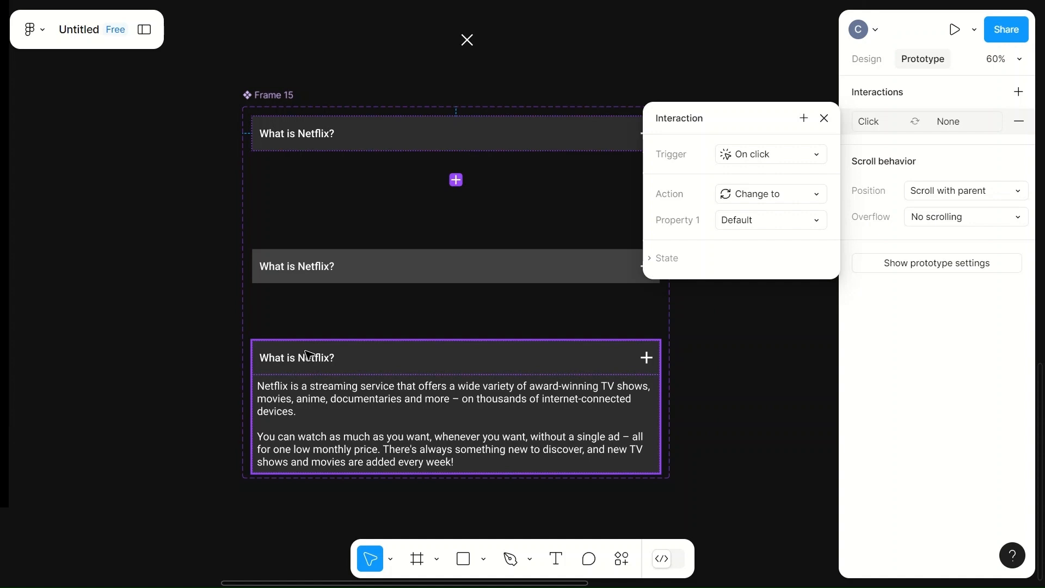
{"action": "left_click", "coordinate": [815, 224]}
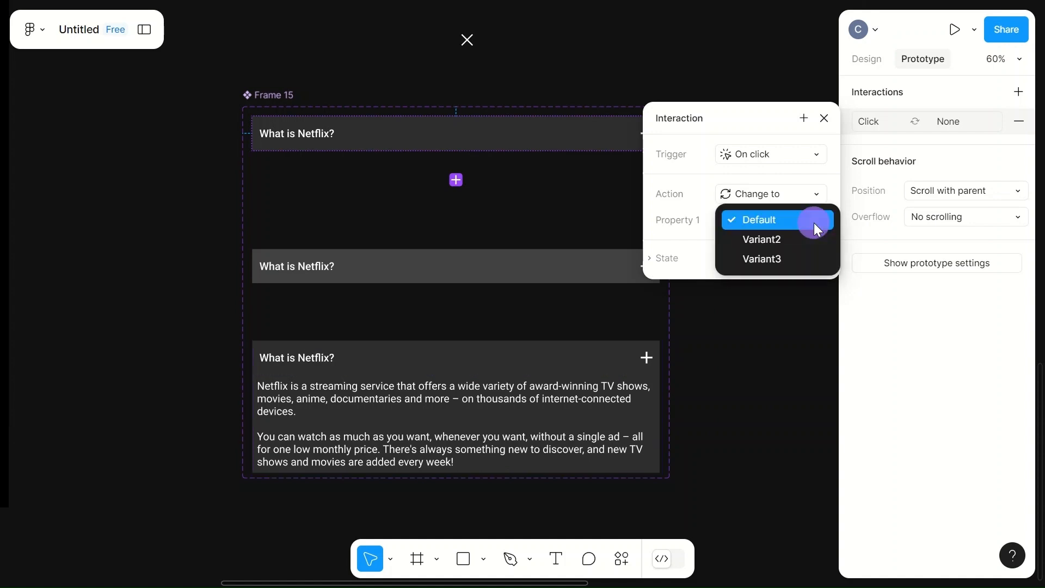
{"action": "left_click", "coordinate": [759, 240]}
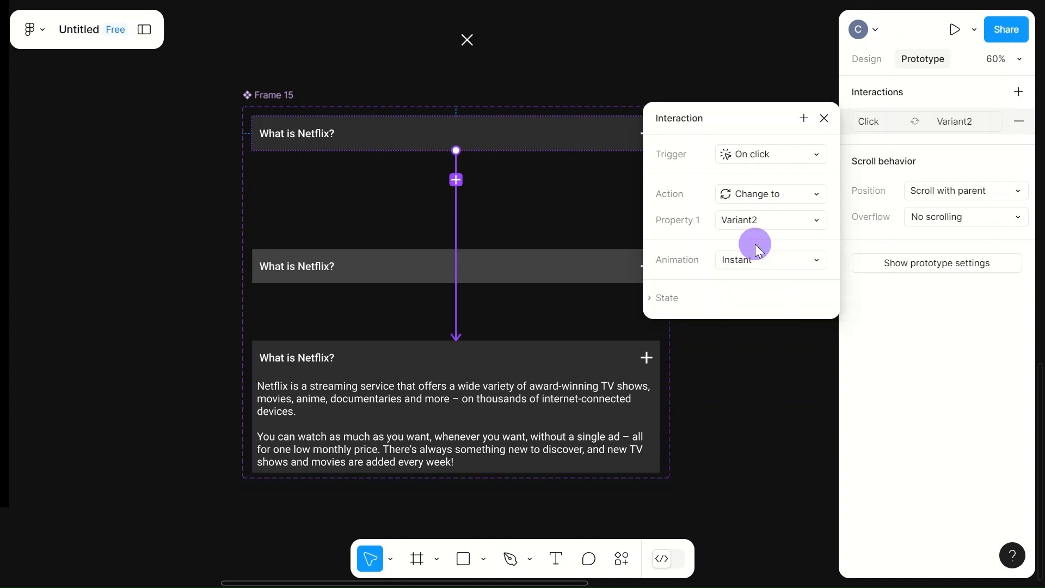
- Set the Default variant's click interaction to Smart animate with a duration of 600 ms
{"action": "left_click", "coordinate": [805, 258]}
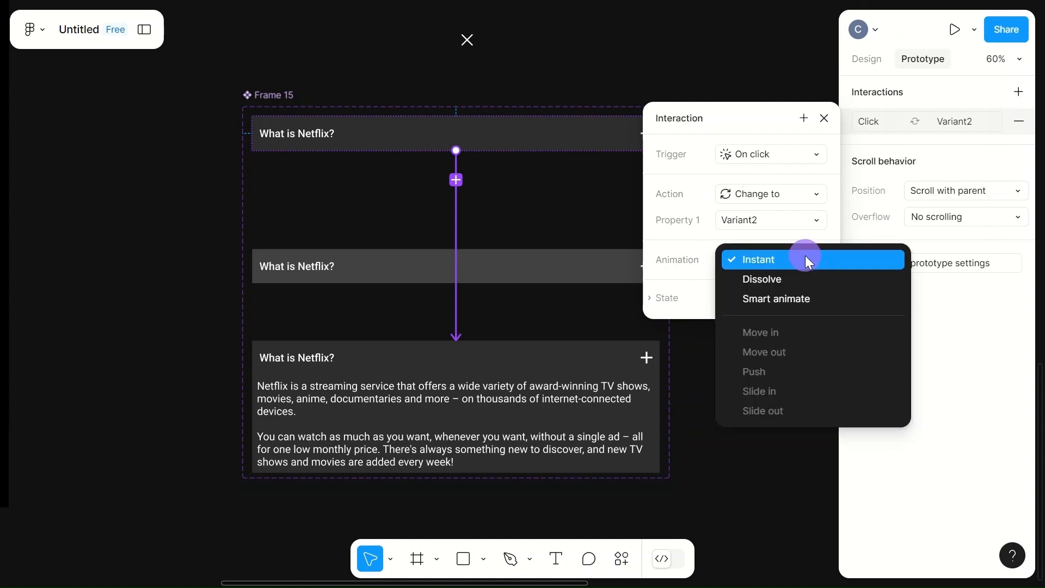
{"action": "left_click", "coordinate": [787, 299]}
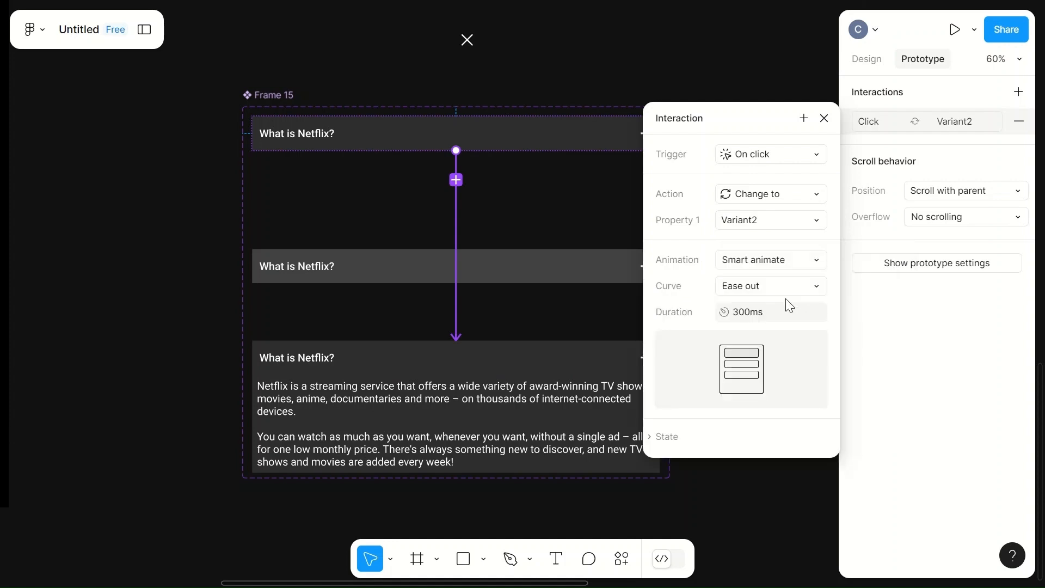
{"action": "left_click", "coordinate": [764, 313]}
{"action": "type", "text": "600"}
{"action": "left_click", "coordinate": [566, 214]}
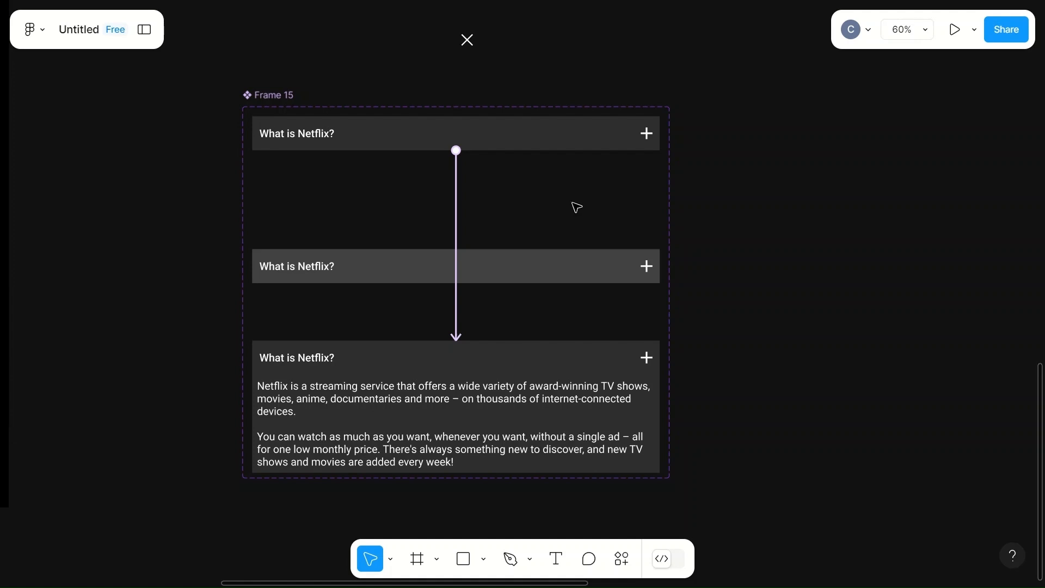
- Add a prototype interaction to the expanded Variant2 that changes back to Default on click
{"action": "left_click", "coordinate": [565, 142]}
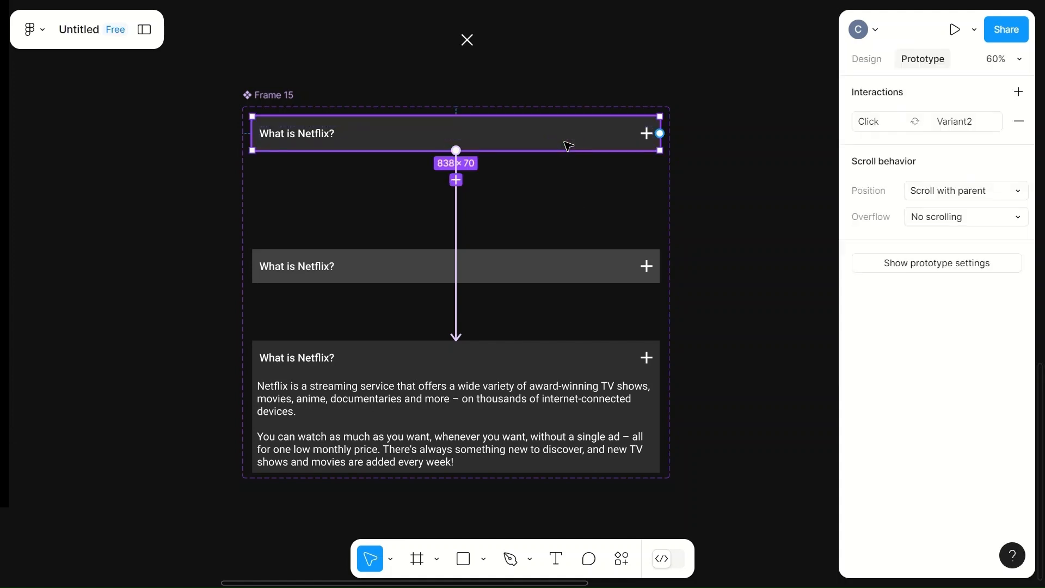
{"action": "left_click", "coordinate": [526, 355]}
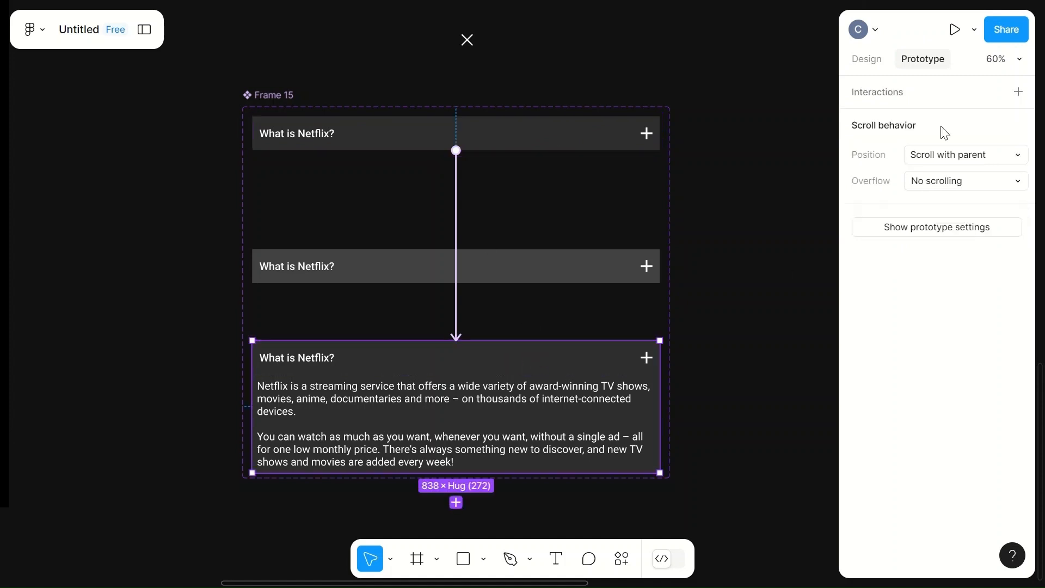
{"action": "left_click", "coordinate": [1017, 92]}
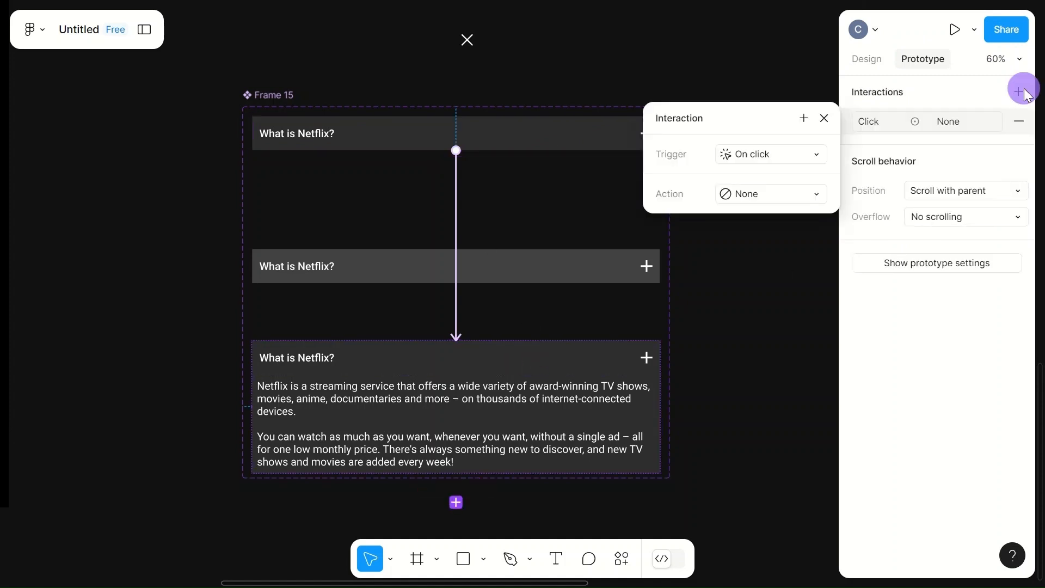
{"action": "left_click", "coordinate": [810, 196]}
{"action": "left_click", "coordinate": [775, 251]}
{"action": "left_click", "coordinate": [804, 219]}
{"action": "left_click", "coordinate": [767, 201]}
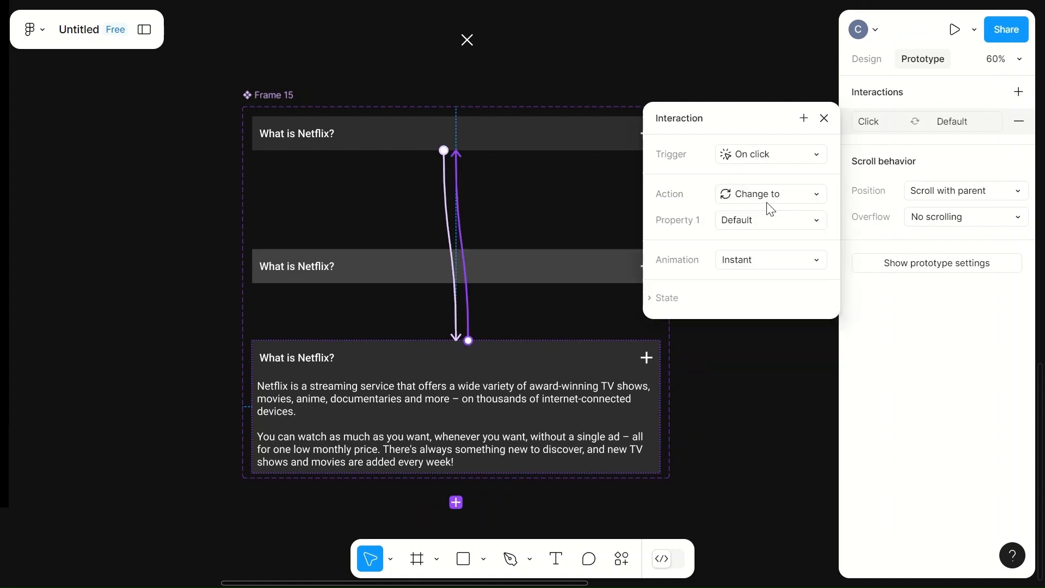
- Set Variant2's click interaction to Smart animate with a duration of 600 ms
{"action": "left_click", "coordinate": [804, 261]}
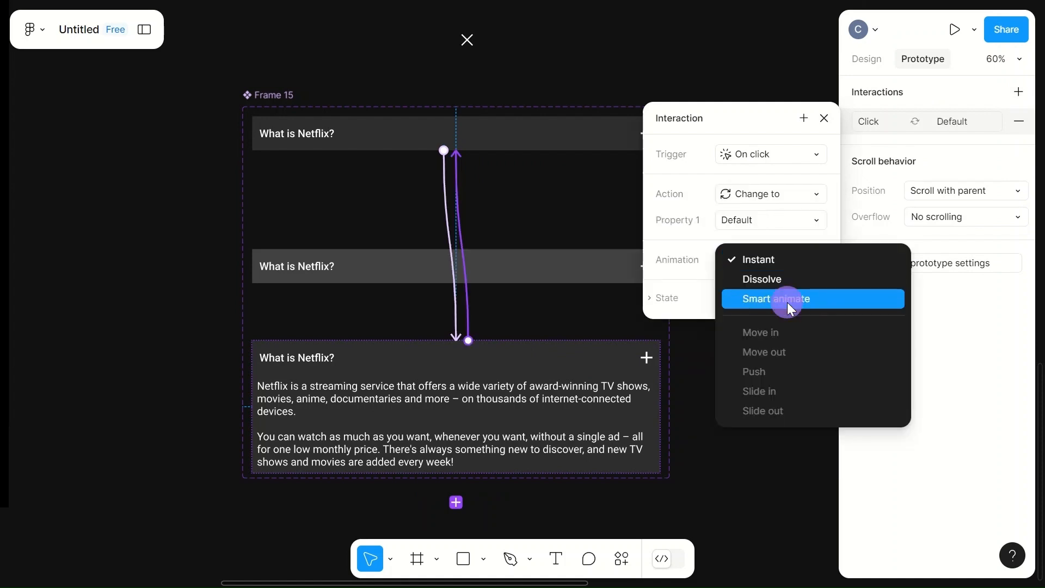
{"action": "left_click", "coordinate": [787, 299]}
{"action": "left_click", "coordinate": [754, 311]}
{"action": "type", "text": "600"}
{"action": "left_click", "coordinate": [594, 199]}
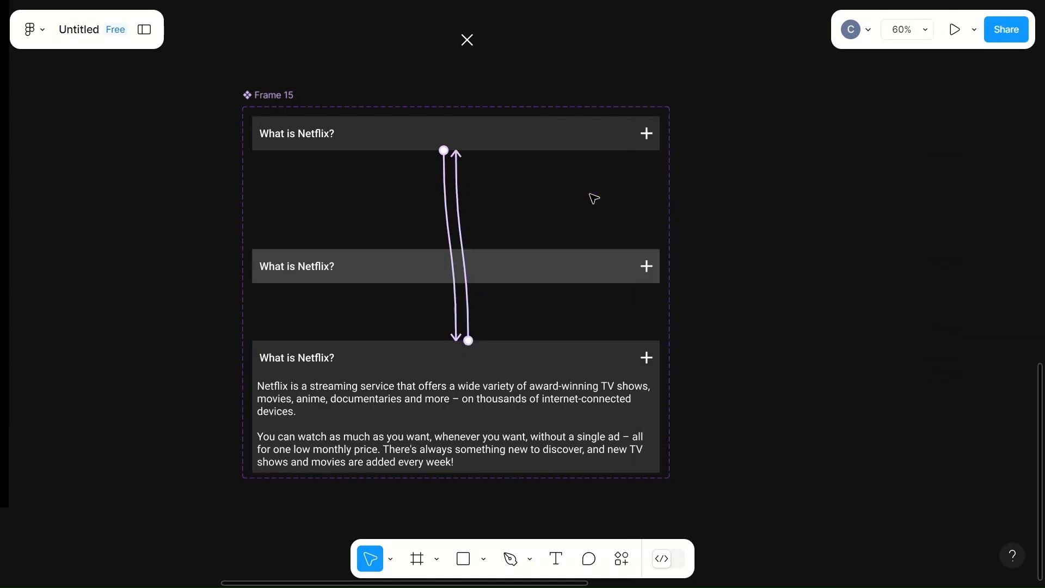
{"action": "scroll", "coordinate": [582, 198], "scroll_direction": "down", "scroll_amount": 5}
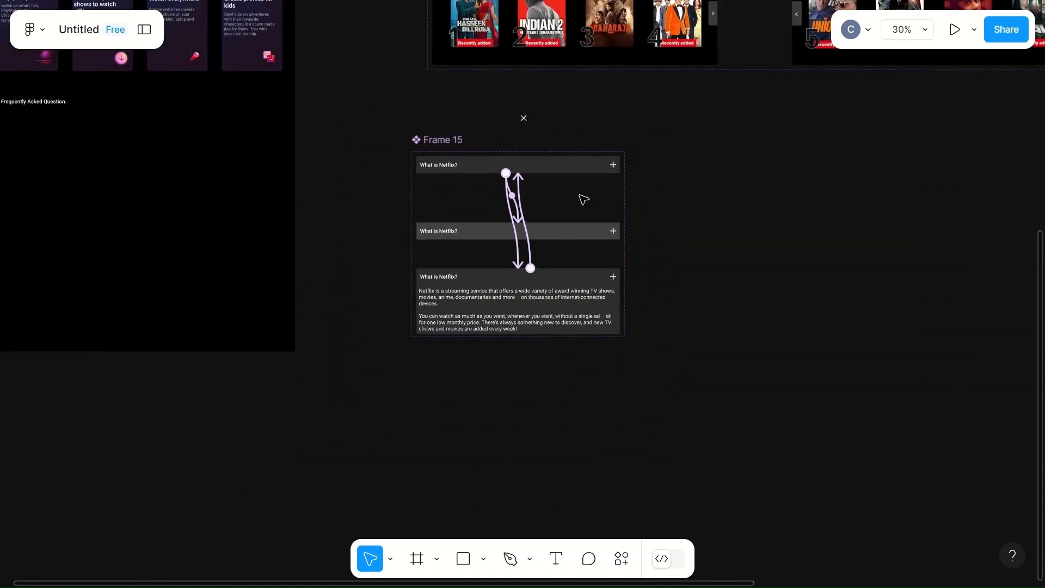
- Place an instance of the Frame 15 question component on the landing page, just below the Frequently Asked Question heading
{"action": "left_click", "coordinate": [144, 30]}
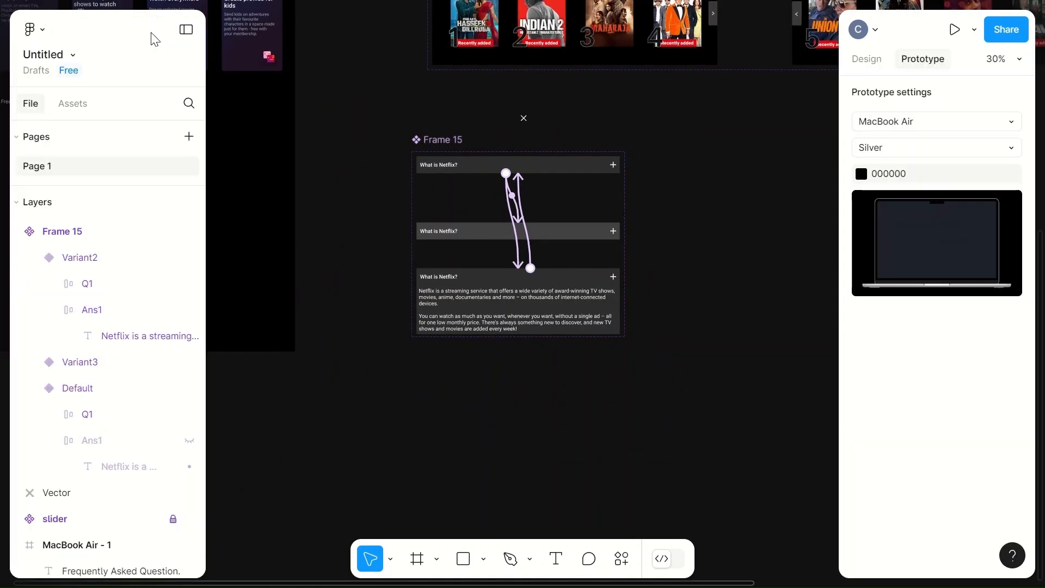
{"action": "left_click", "coordinate": [70, 109]}
{"action": "left_click", "coordinate": [64, 248]}
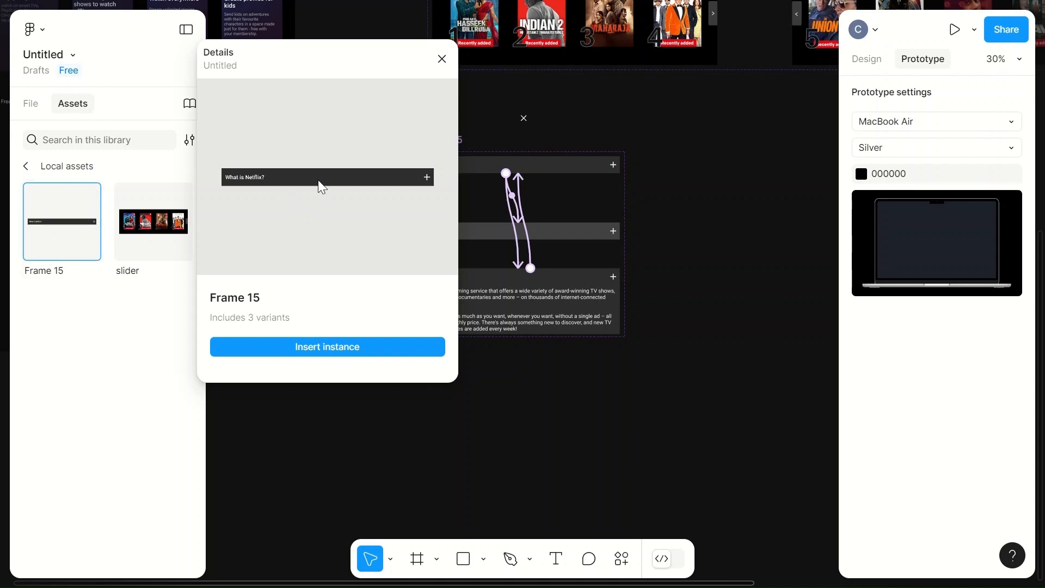
{"action": "scroll", "coordinate": [731, 194], "scroll_direction": "left", "scroll_amount": 10}
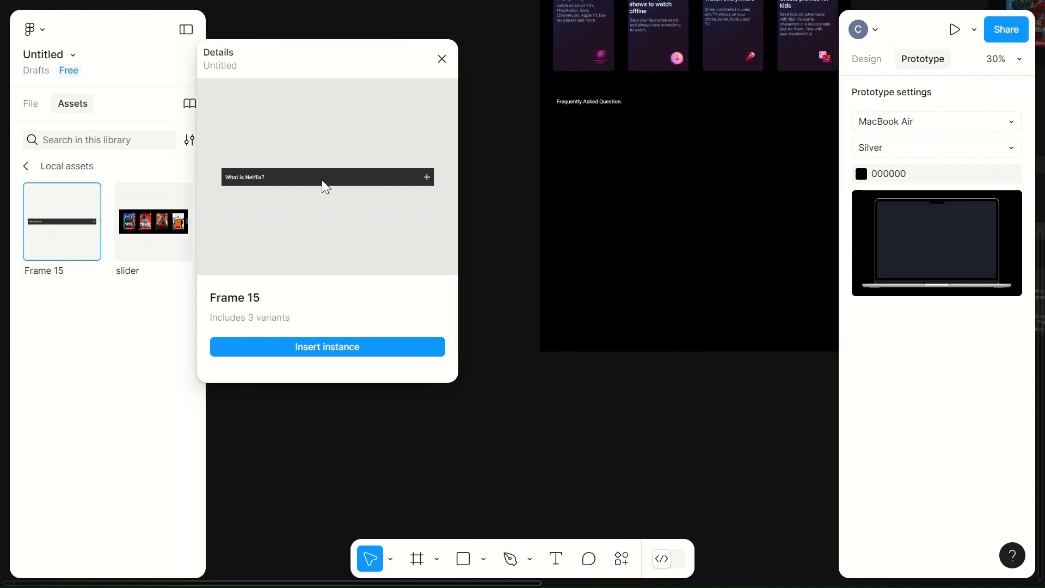
{"action": "scroll", "coordinate": [551, 234], "scroll_direction": "right", "scroll_amount": 10}
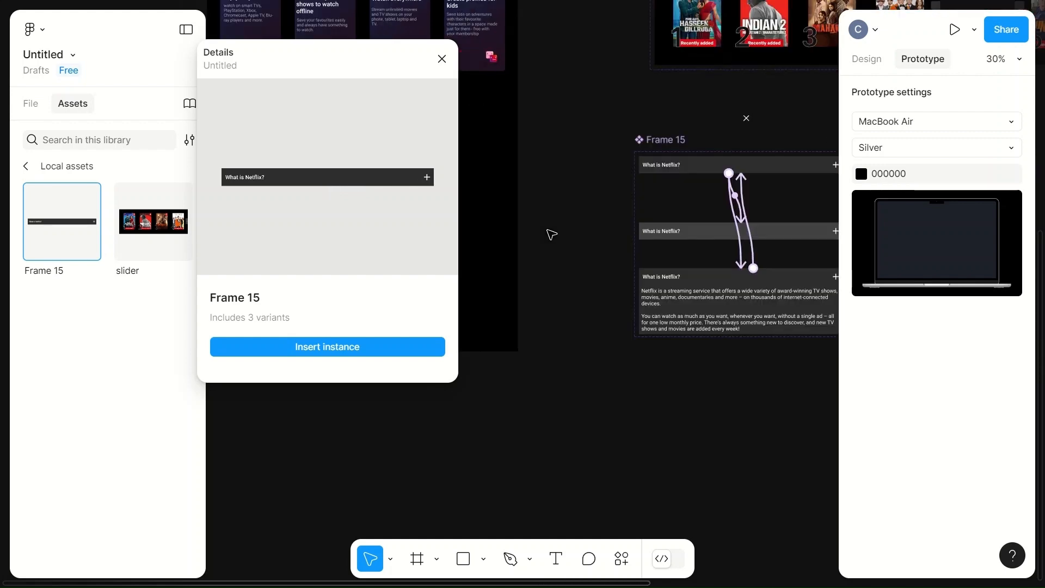
{"action": "scroll", "coordinate": [544, 231], "scroll_direction": "left", "scroll_amount": 5}
{"action": "left_click_drag", "start_coordinate": [303, 180], "coordinate": [506, 137]}
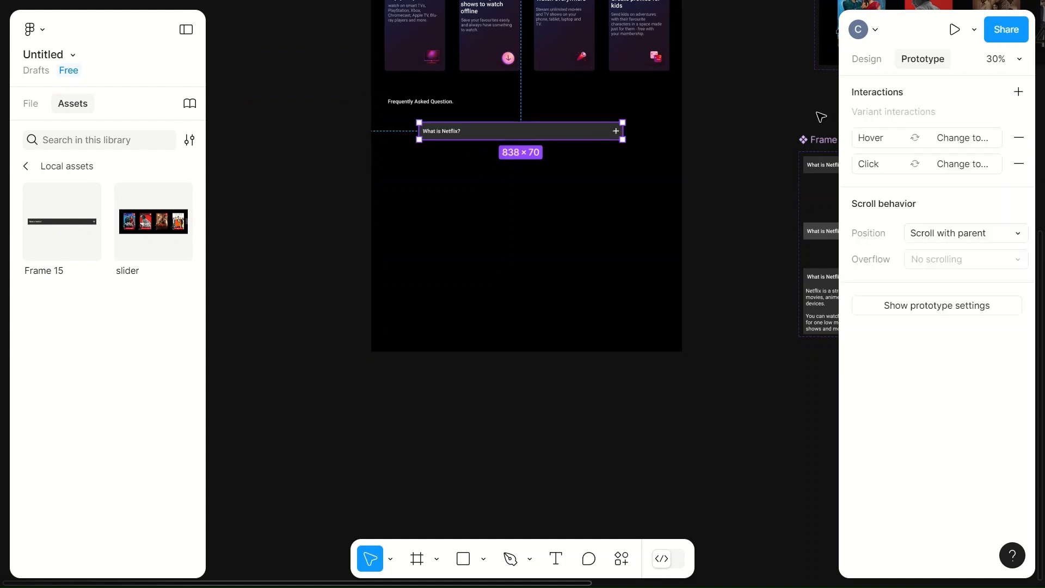
- Preview the prototype and test expanding and collapsing the What is Netflix? question in the Frequently Asked Question section
{"action": "left_click", "coordinate": [954, 30]}
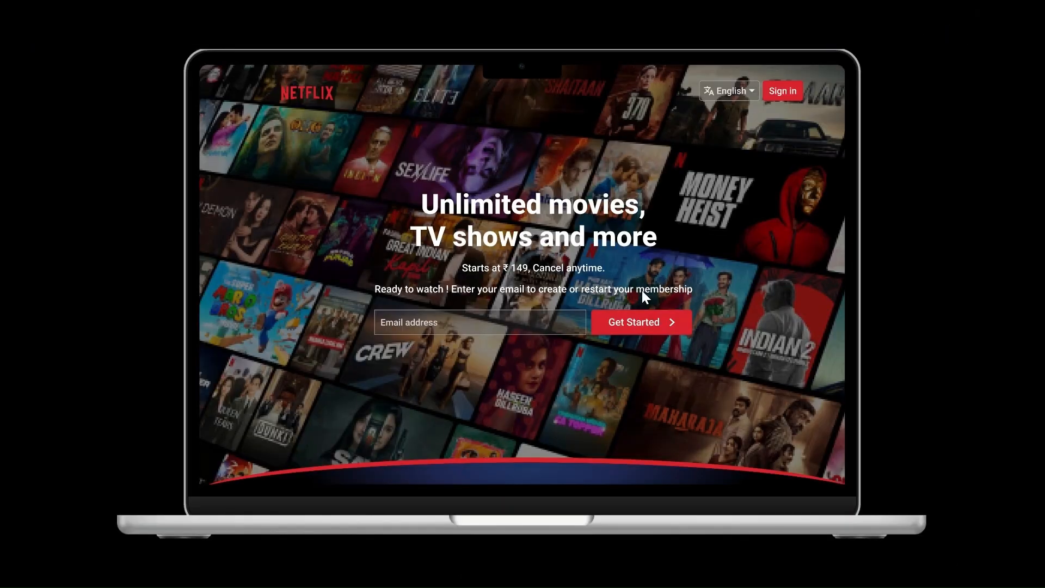
{"action": "scroll", "coordinate": [674, 377], "scroll_direction": "down", "scroll_amount": 1}
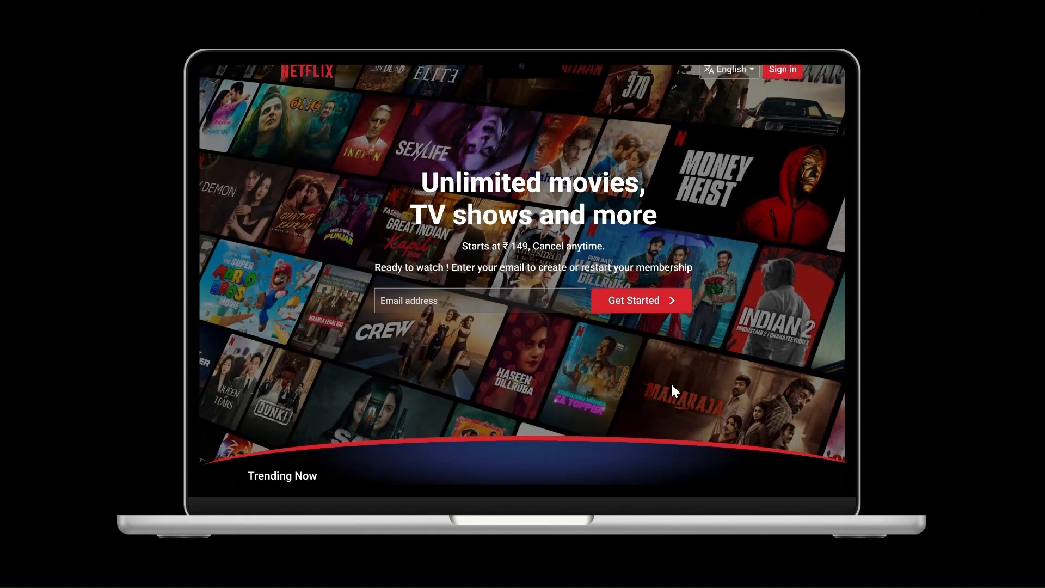
{"action": "scroll", "coordinate": [671, 388], "scroll_direction": "down", "scroll_amount": 15}
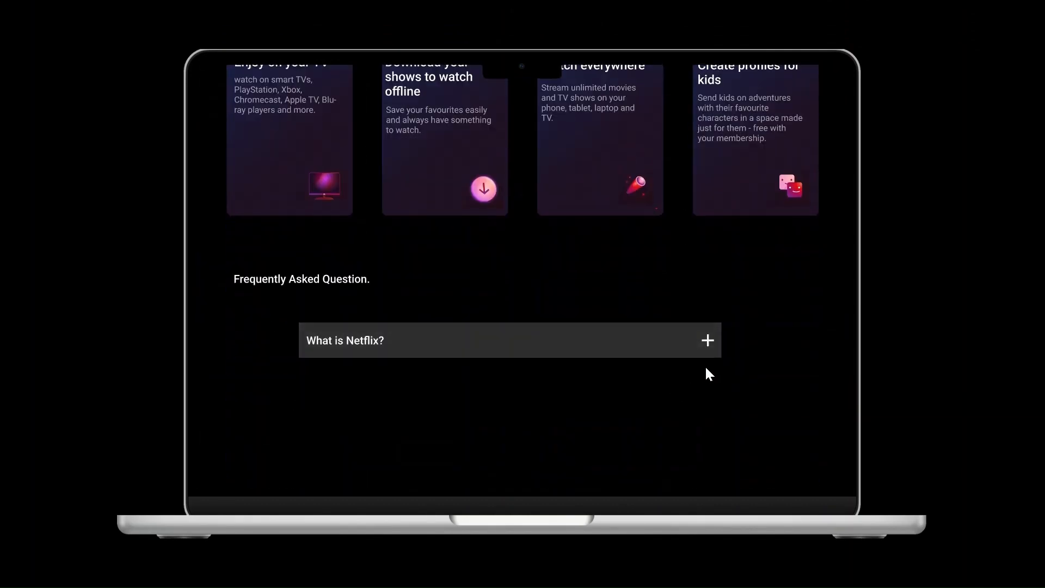
{"action": "left_click", "coordinate": [603, 353]}
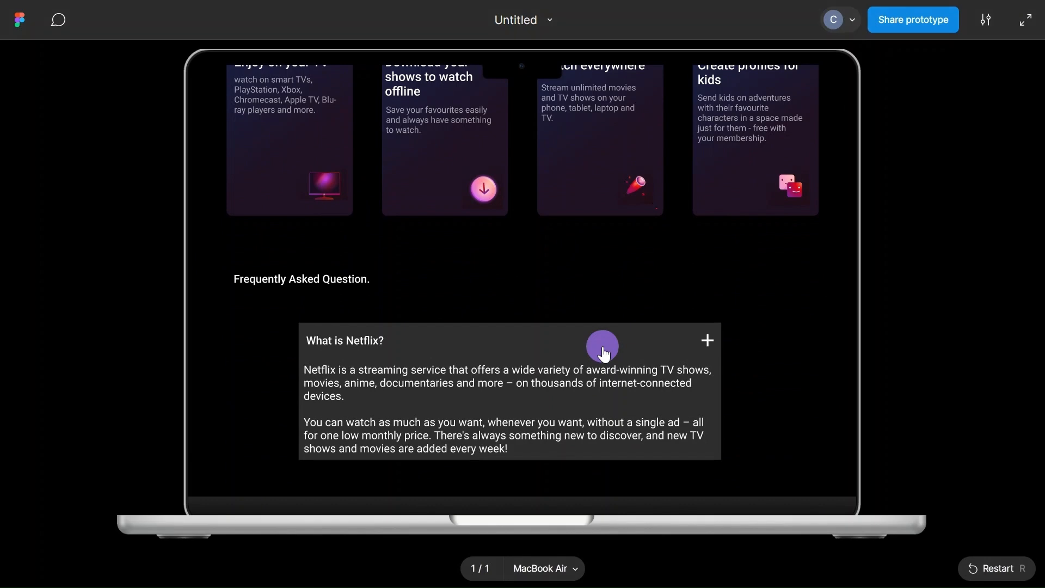
{"action": "left_click", "coordinate": [602, 353]}
{"action": "left_click", "coordinate": [602, 351]}
{"action": "left_click", "coordinate": [634, 297]}
{"action": "left_click", "coordinate": [695, 287]}
{"action": "left_click", "coordinate": [698, 290]}
{"action": "key", "text": "Escape"}
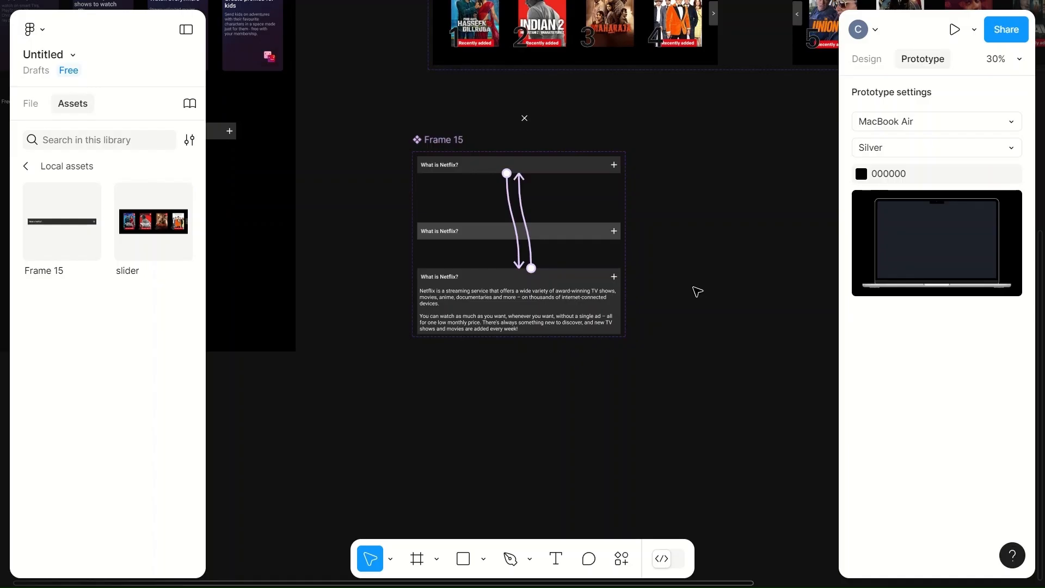
- Delete the lighter hover variant from the question component and move the expanded variant up closer to the Default variant
{"action": "left_click", "coordinate": [570, 234]}
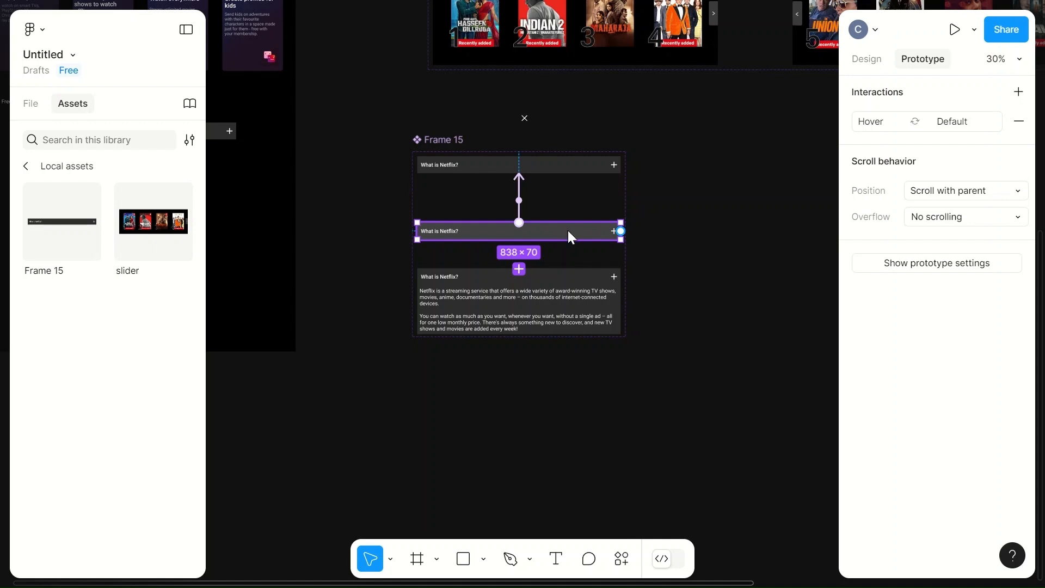
{"action": "key", "text": "Delete"}
{"action": "left_click_drag", "start_coordinate": [566, 288], "coordinate": [568, 250]}
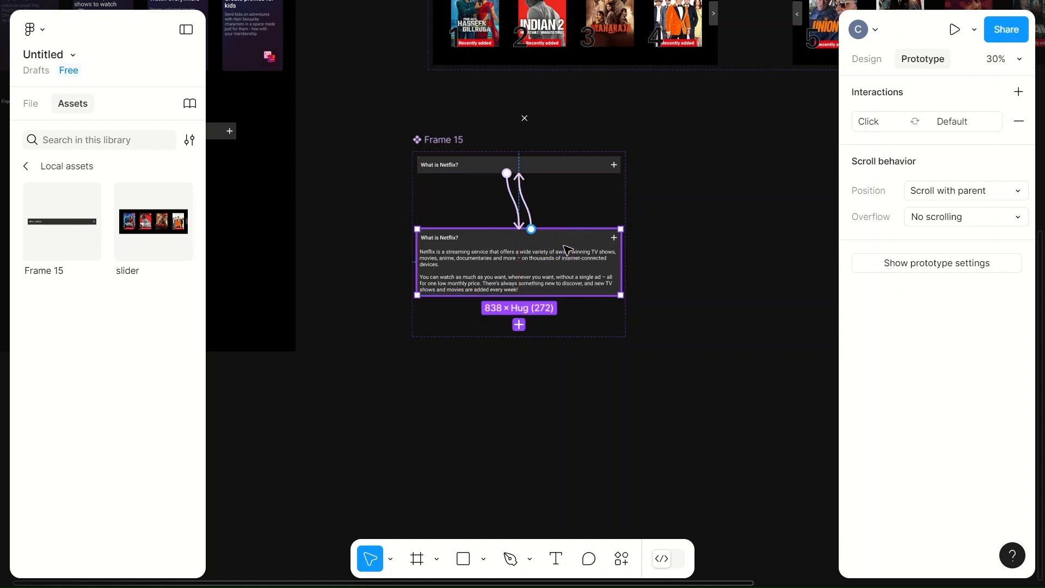
{"action": "left_click", "coordinate": [710, 227]}
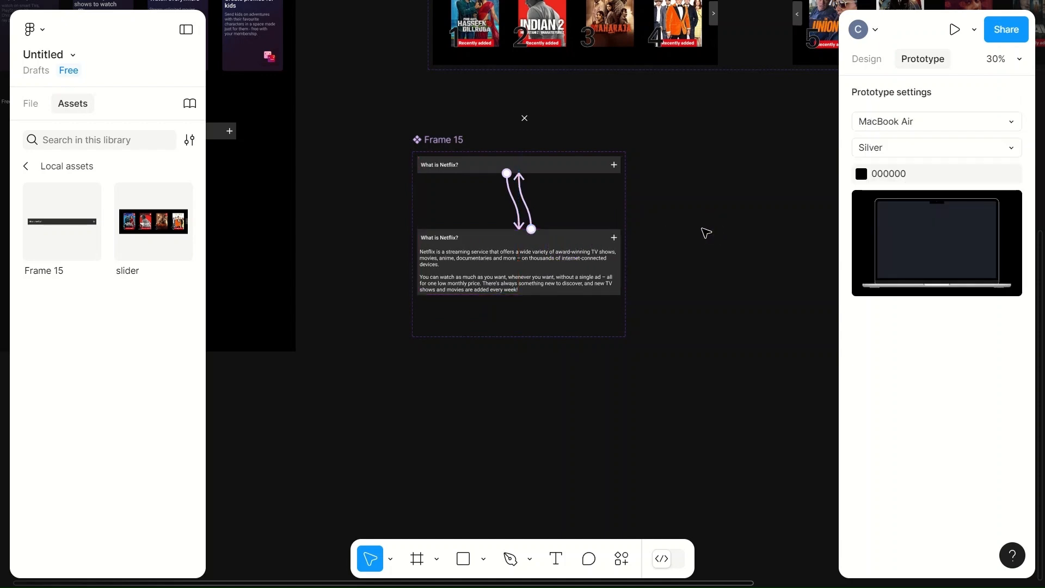
- Replace the plus icon in the expanded variant's question row with the white X icon
{"action": "left_click", "coordinate": [613, 240]}
{"action": "scroll", "coordinate": [615, 241], "scroll_direction": "up", "scroll_amount": 5}
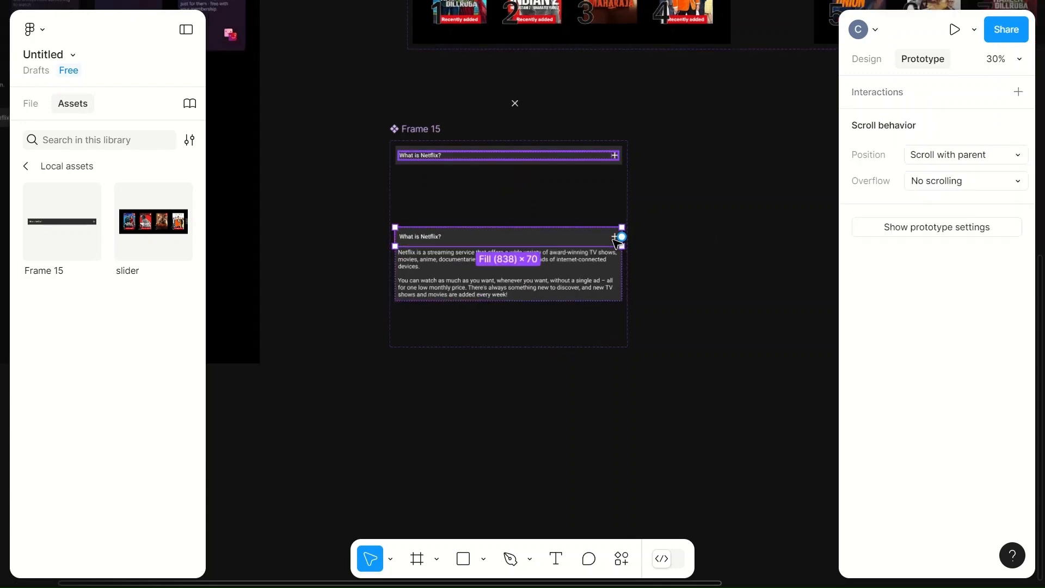
{"action": "scroll", "coordinate": [601, 233], "scroll_direction": "up", "scroll_amount": 3}
{"action": "scroll", "coordinate": [543, 228], "scroll_direction": "down", "scroll_amount": 5}
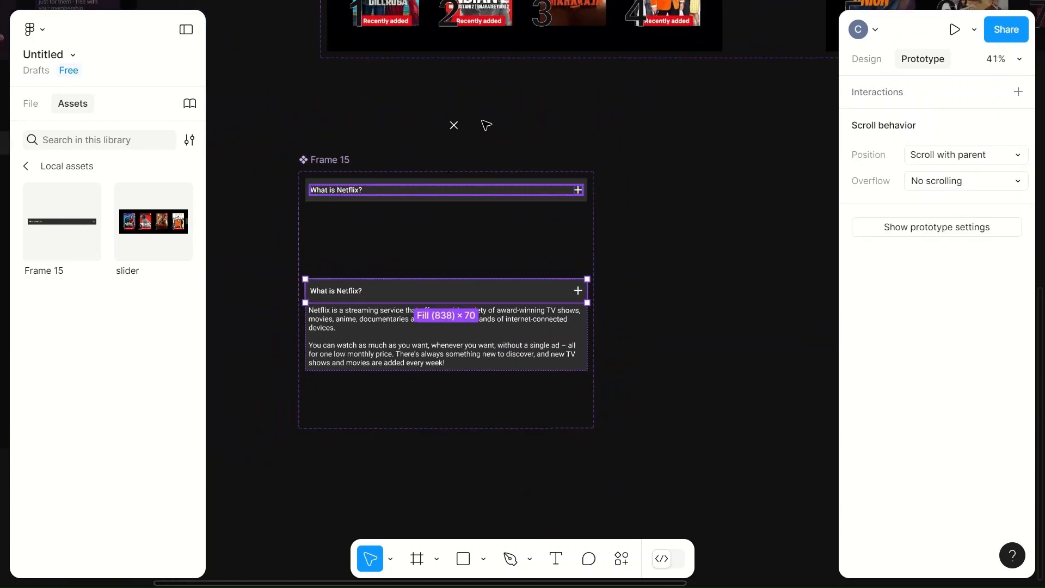
{"action": "double_click", "coordinate": [578, 293]}
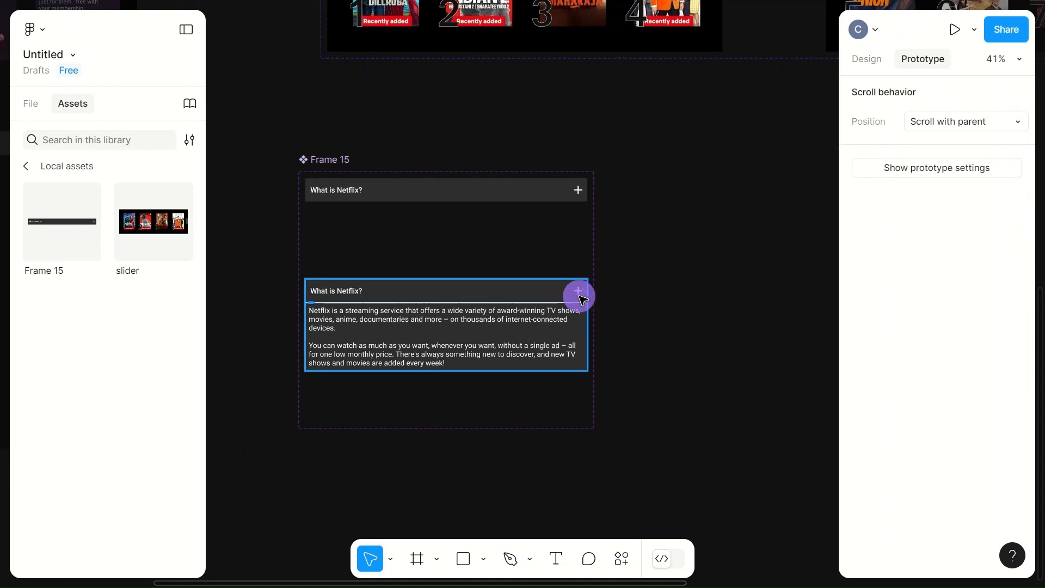
{"action": "double_click", "coordinate": [578, 293]}
{"action": "scroll", "coordinate": [578, 294], "scroll_direction": "up", "scroll_amount": 8}
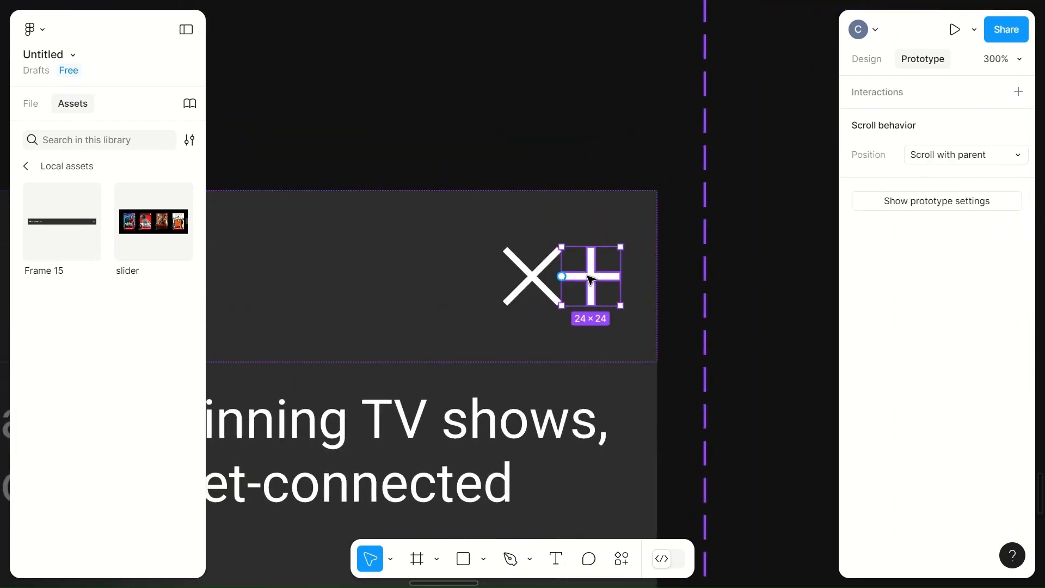
{"action": "left_click_drag", "start_coordinate": [534, 276], "coordinate": [600, 277]}
{"action": "left_click", "coordinate": [544, 284]}
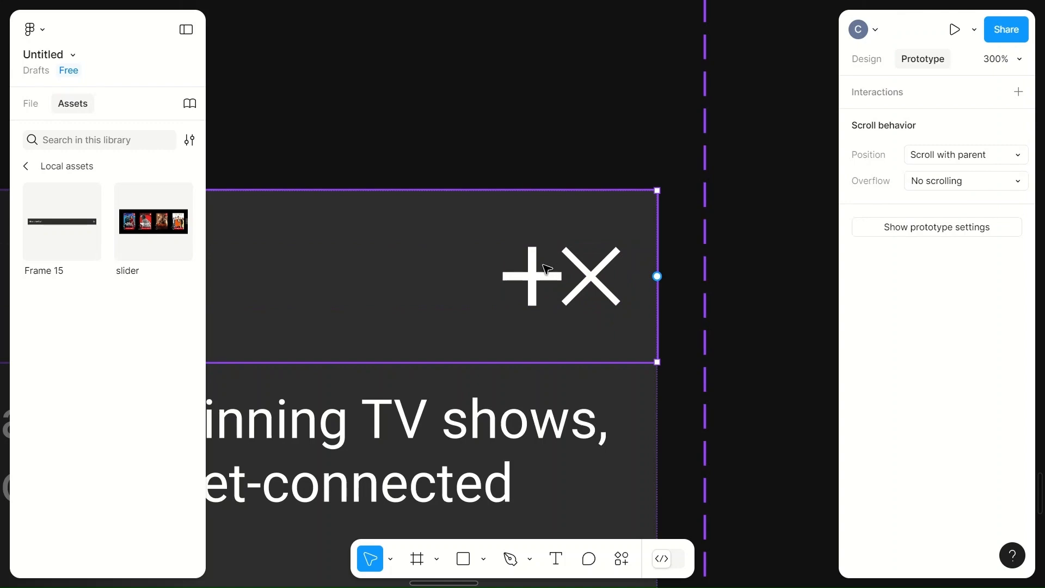
{"action": "left_click", "coordinate": [542, 277]}
{"action": "key", "text": "Delete"}
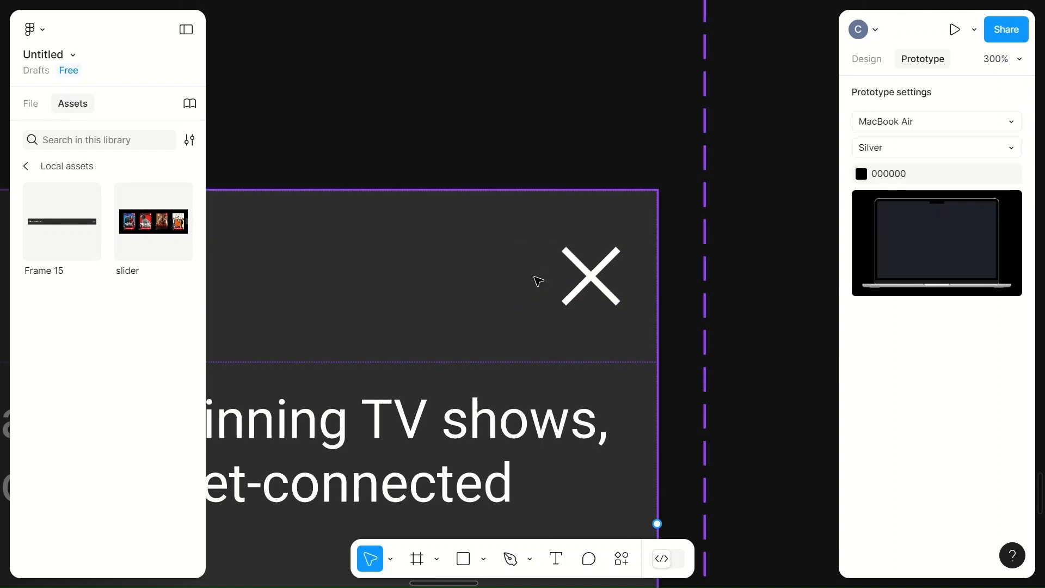
- Rename the component sets Frame 15, Frame 16 and Frame 17 as Faq1, Faq2 and Faq3
{"action": "scroll", "coordinate": [538, 280], "scroll_direction": "down", "scroll_amount": 10}
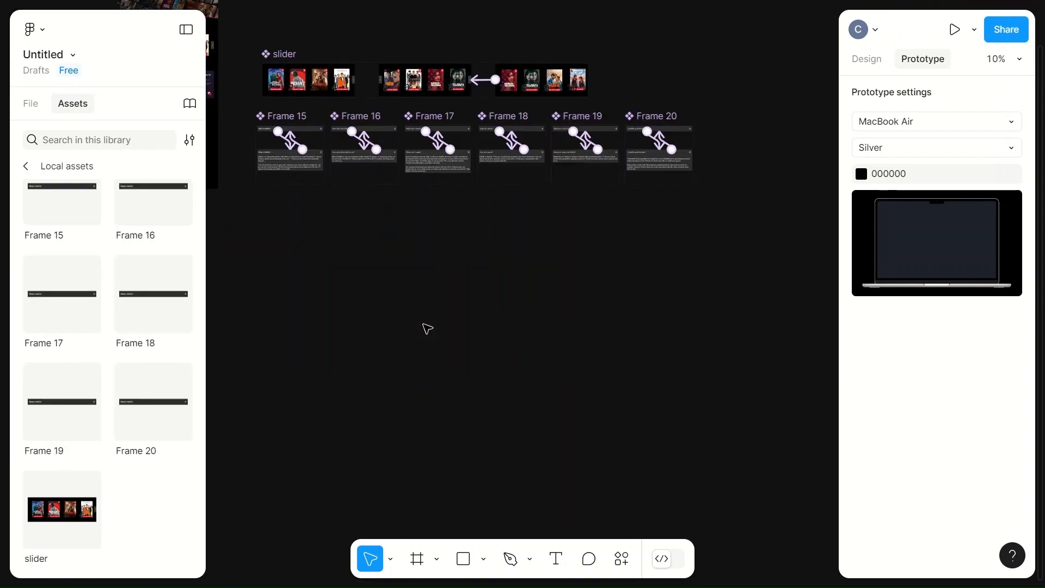
{"action": "scroll", "coordinate": [427, 329], "scroll_direction": "up", "scroll_amount": 2}
{"action": "scroll", "coordinate": [427, 328], "scroll_direction": "left", "scroll_amount": 1}
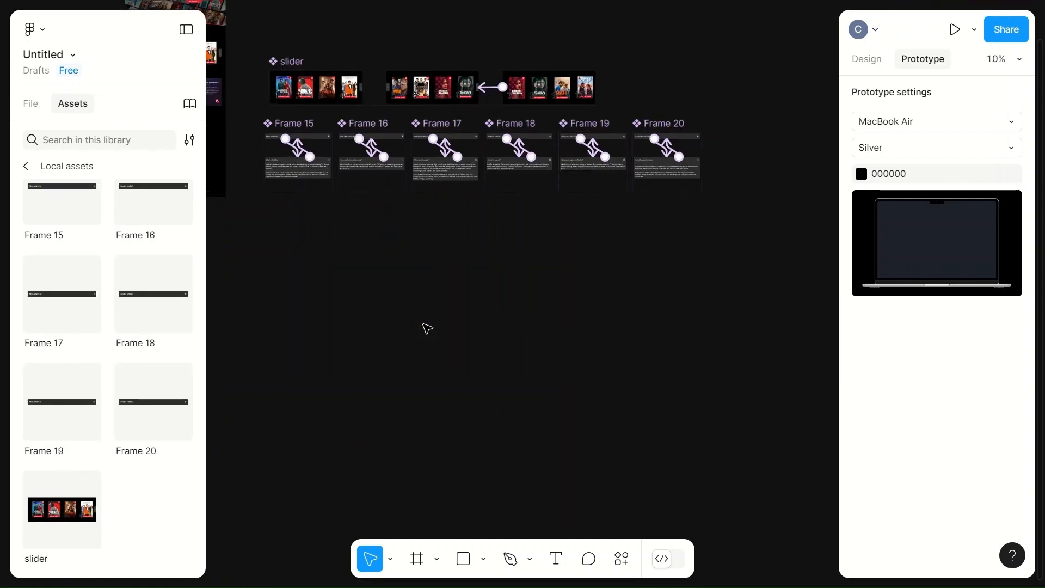
{"action": "scroll", "coordinate": [427, 328], "scroll_direction": "up", "scroll_amount": 3}
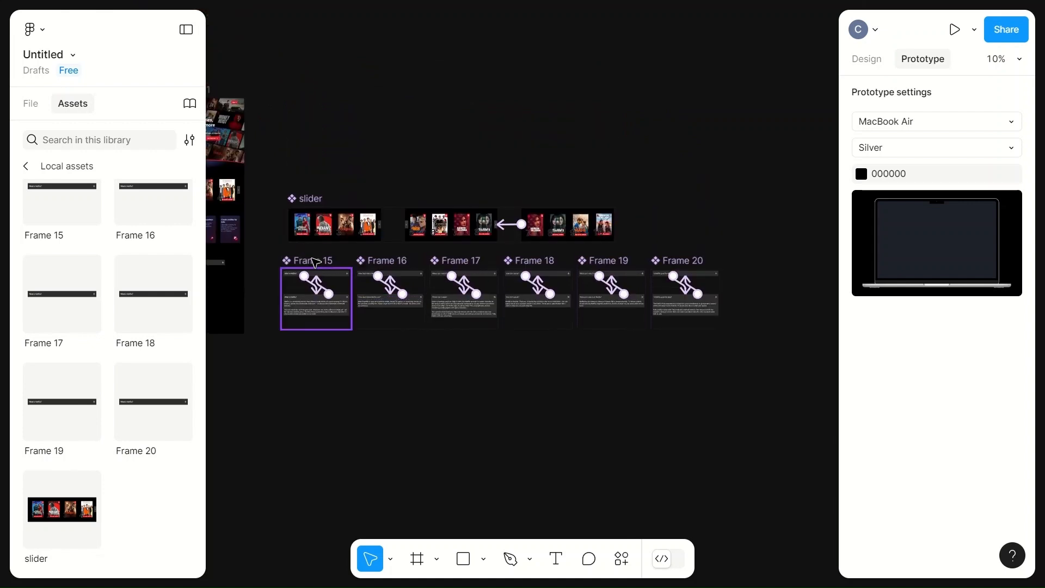
{"action": "left_click", "coordinate": [318, 284]}
{"action": "double_click", "coordinate": [314, 260]}
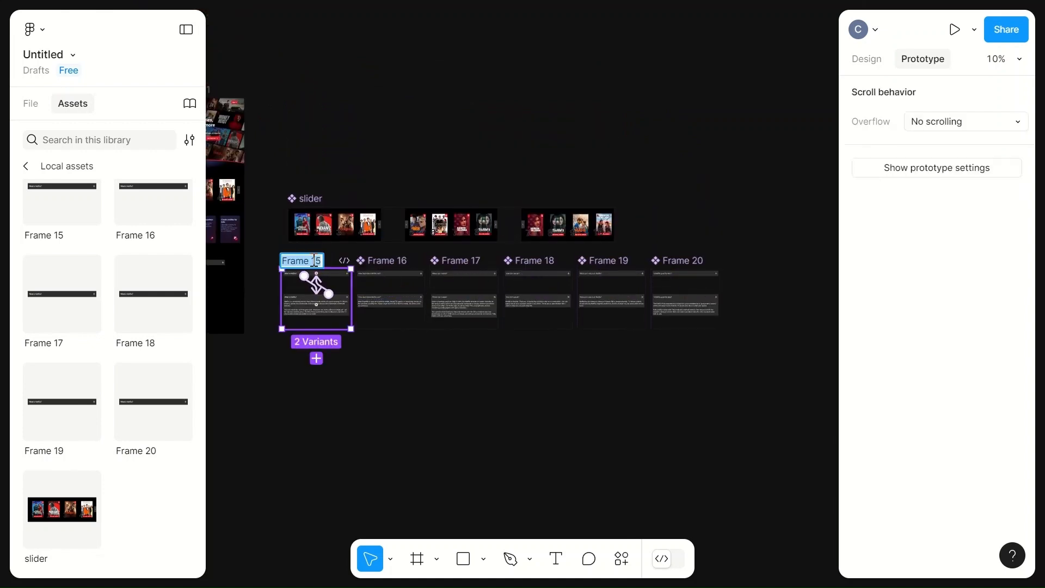
{"action": "type", "text": "Faq1"}
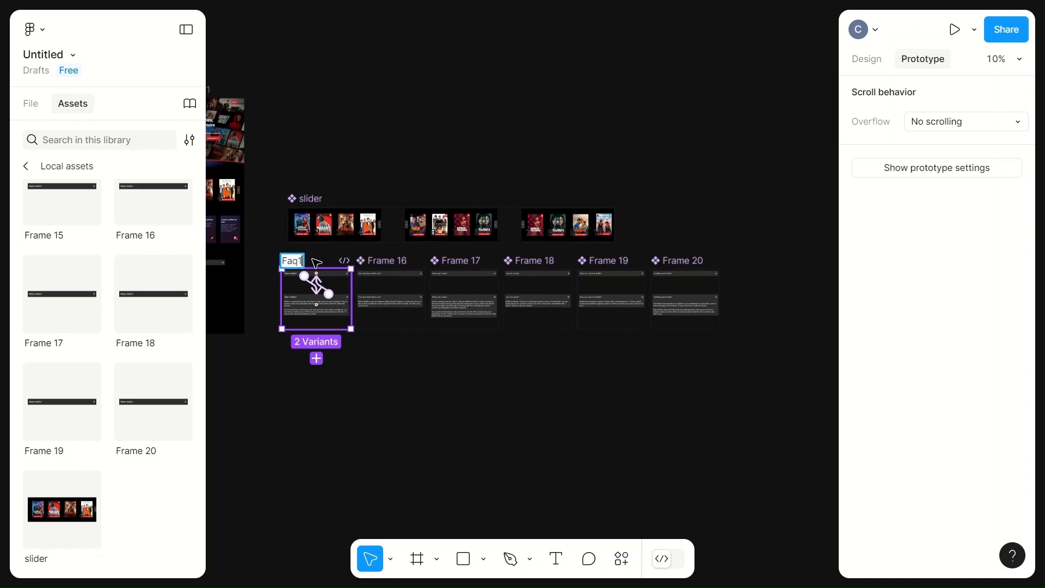
{"action": "key", "text": "Tab"}
{"action": "type", "text": "F"}
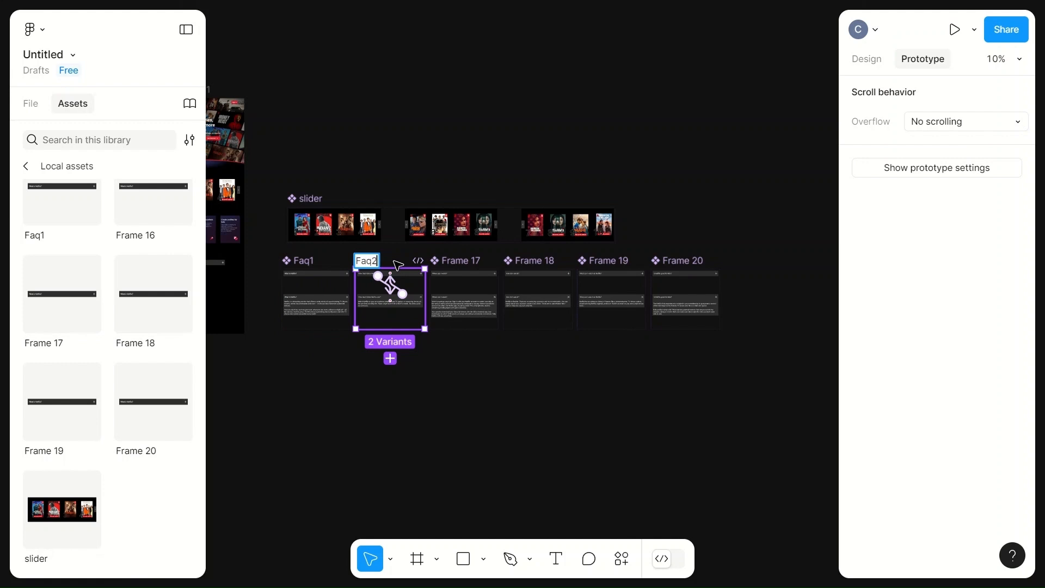
{"action": "key", "text": "Tab"}
{"action": "type", "text": "Fa"}
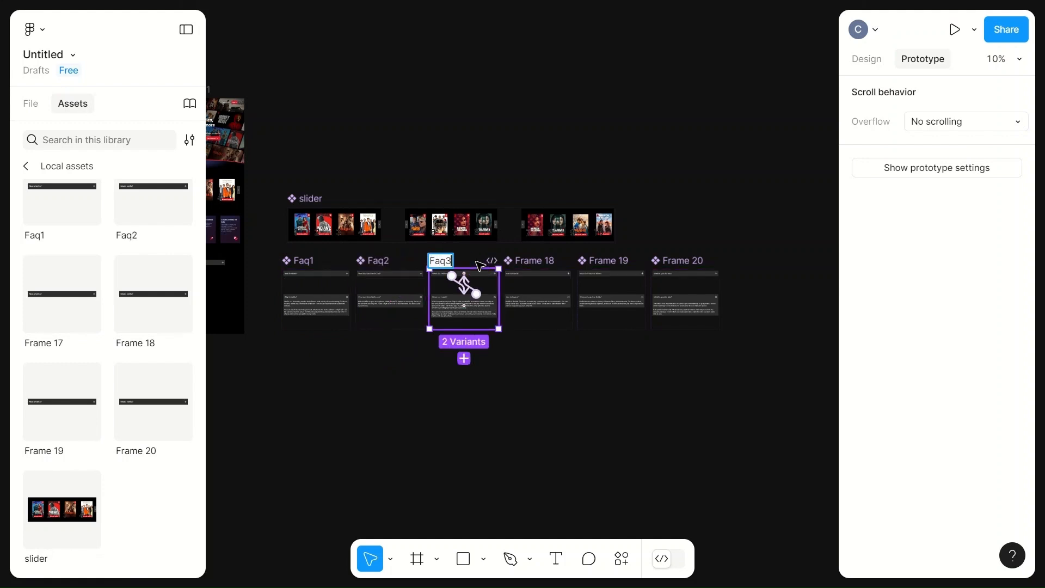
- Rename the component sets Frame 18, Frame 19 and Frame 20 as Faq4, Faq5 and Faq6
{"action": "key", "text": "Tab"}
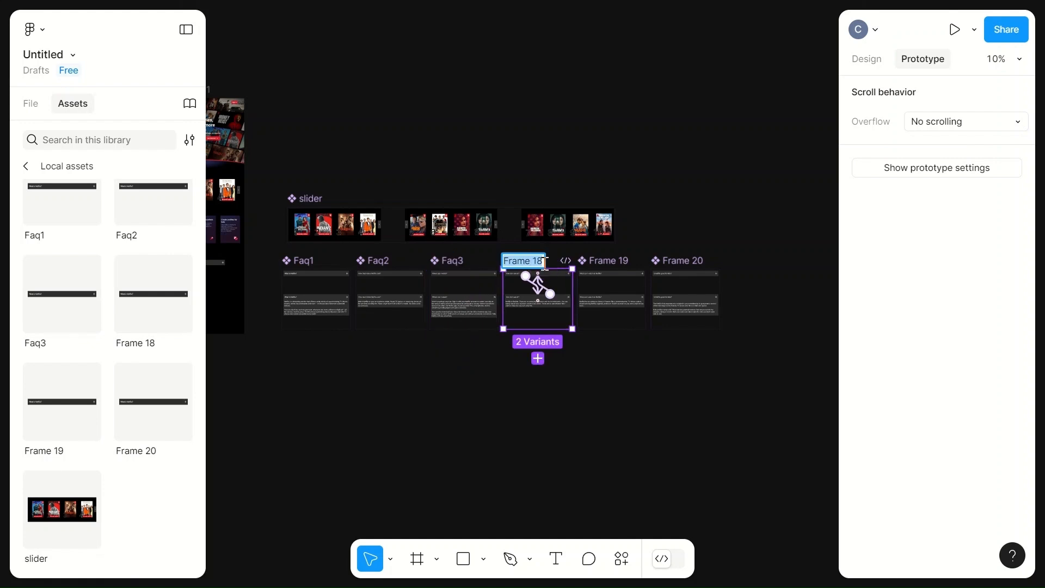
{"action": "type", "text": "Faq4"}
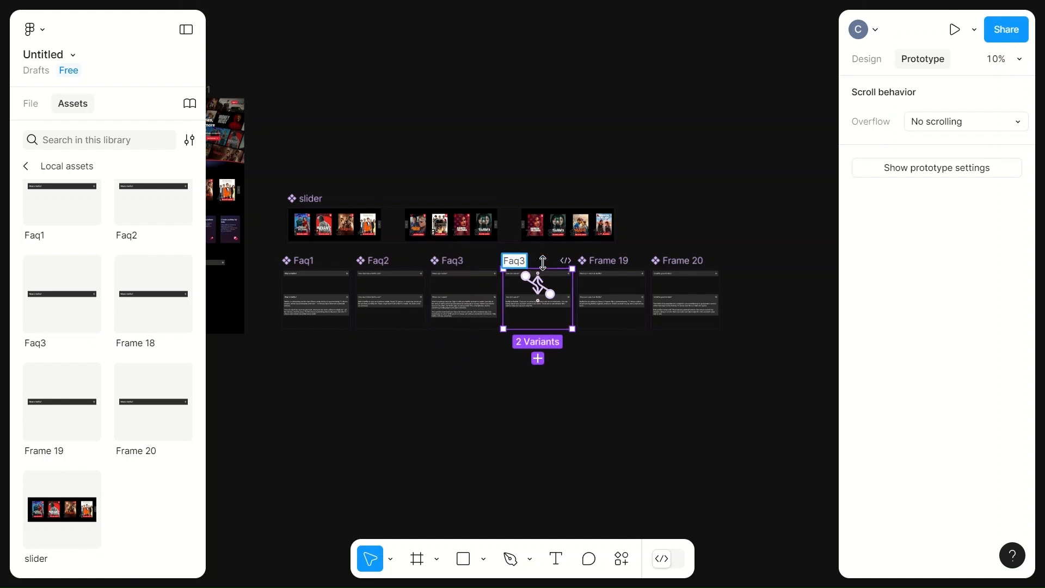
{"action": "key", "text": "Tab"}
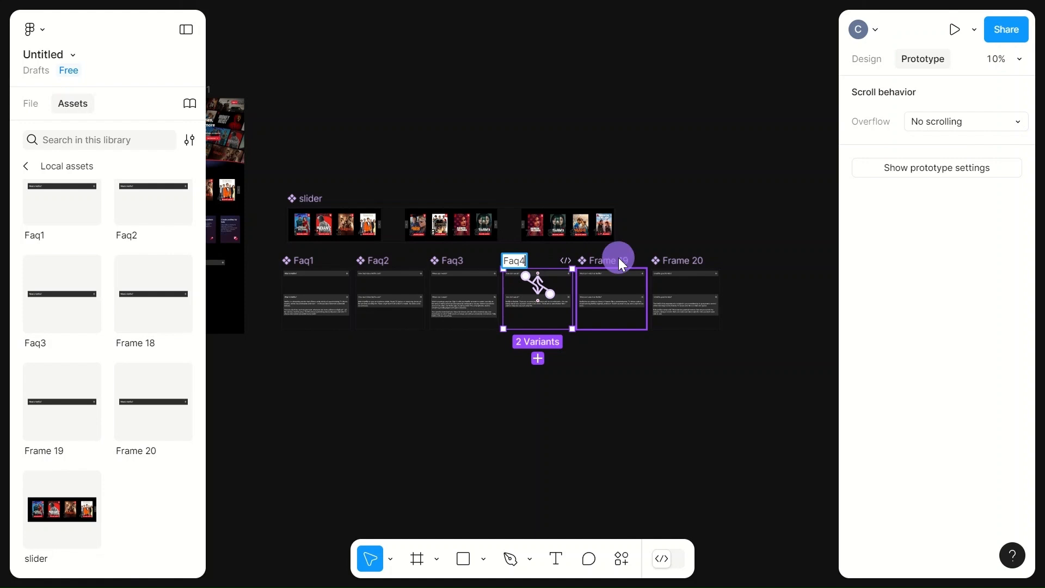
{"action": "type", "text": "Faq5"}
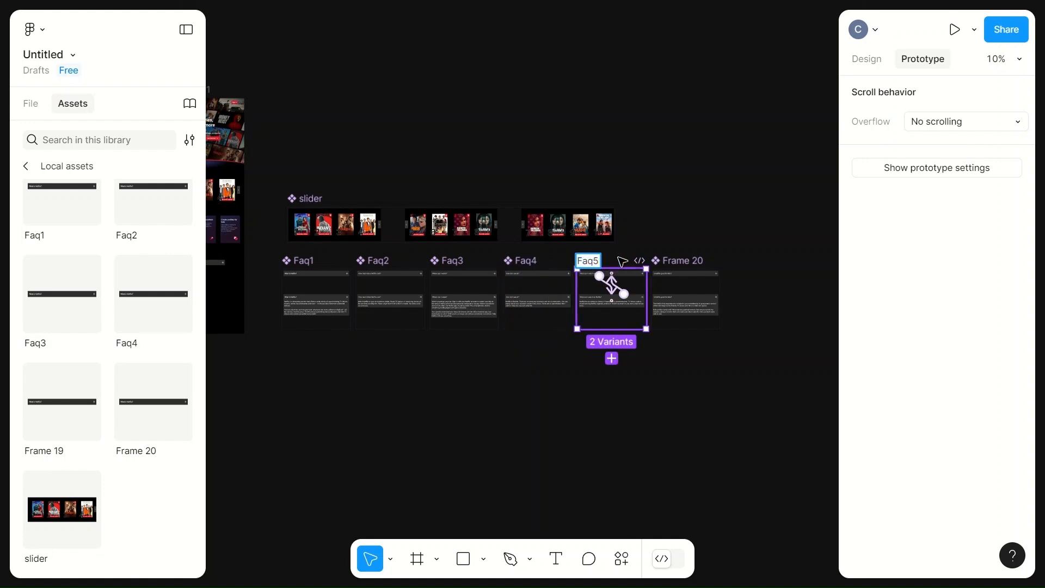
{"action": "key", "text": "Tab"}
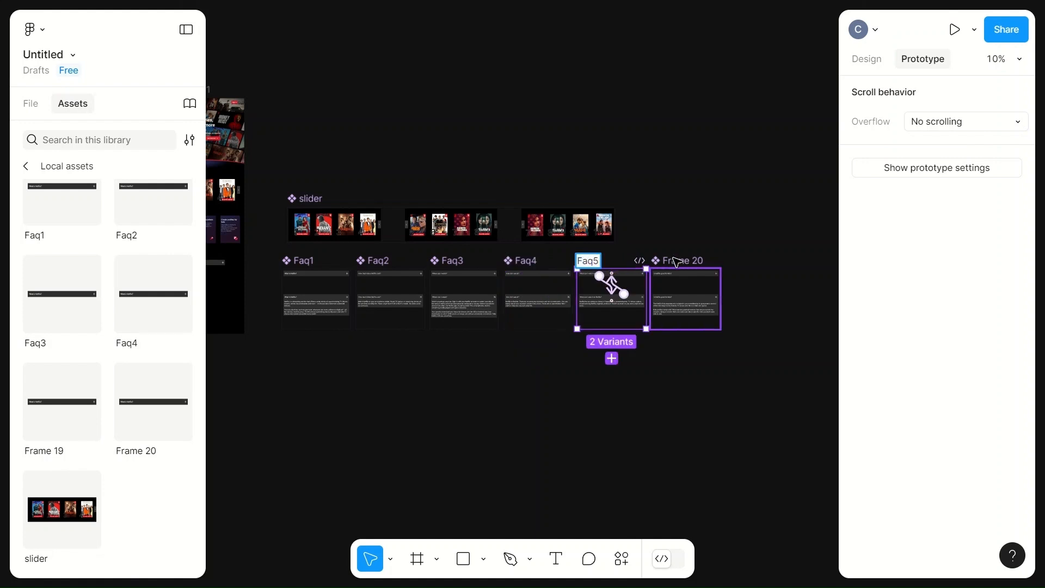
{"action": "type", "text": "Fa"}
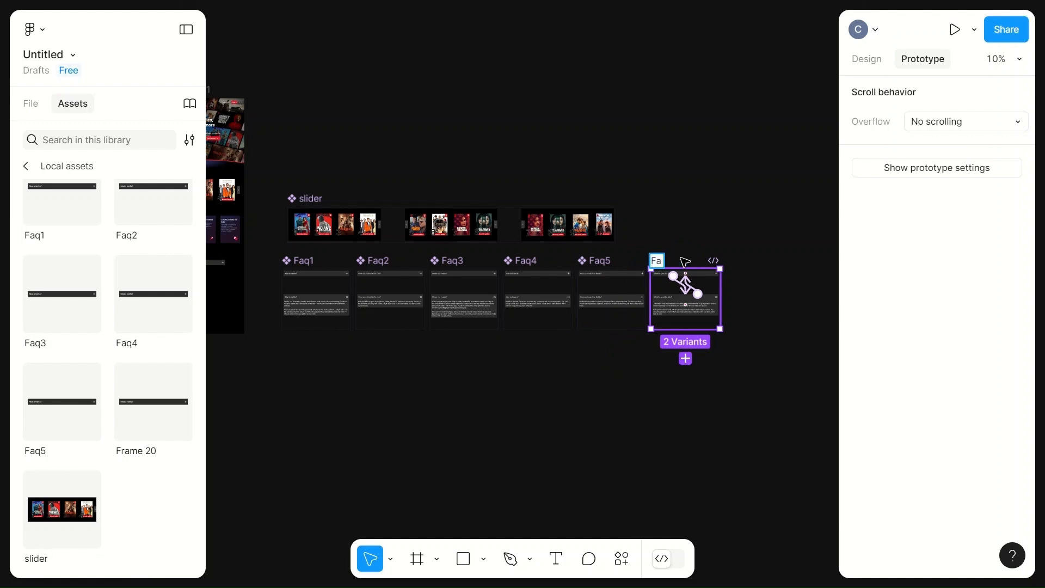
{"action": "left_click", "coordinate": [772, 251]}
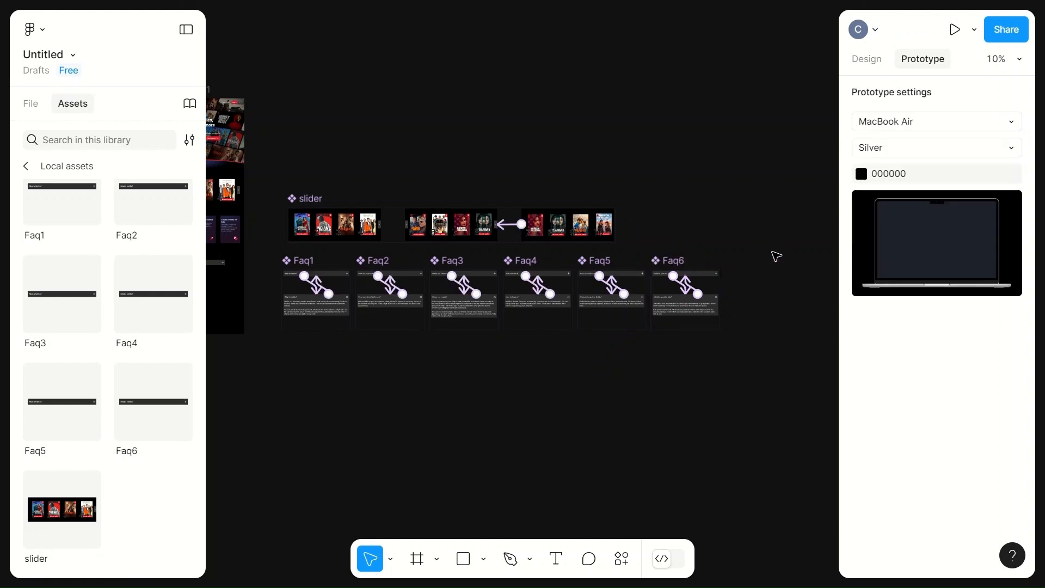
{"action": "scroll", "coordinate": [666, 390], "scroll_direction": "left", "scroll_amount": 6}
{"action": "left_click", "coordinate": [663, 383]}
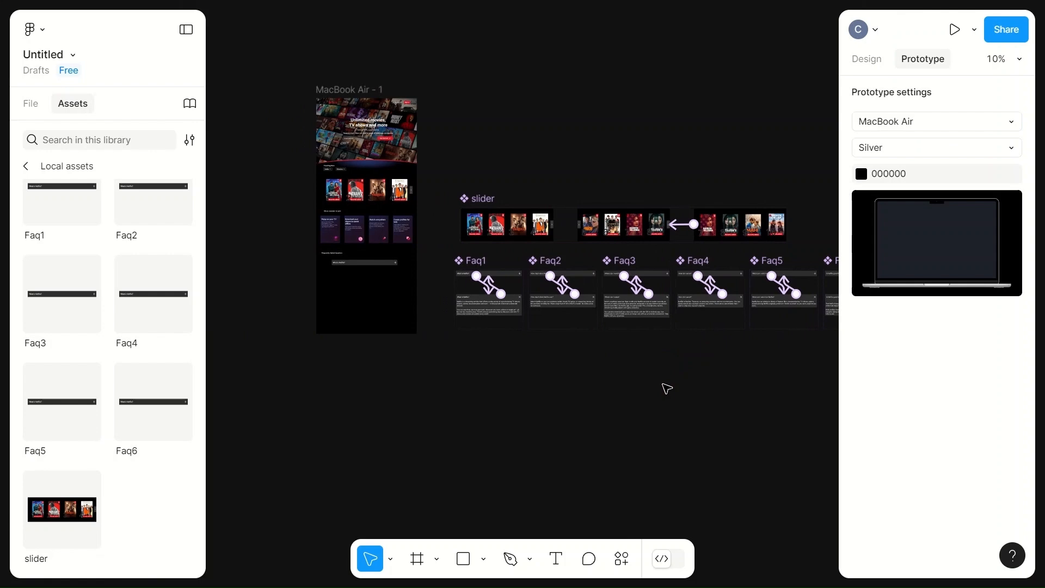
{"action": "scroll", "coordinate": [665, 388], "scroll_direction": "down", "scroll_amount": 3}
{"action": "left_click", "coordinate": [561, 415]}
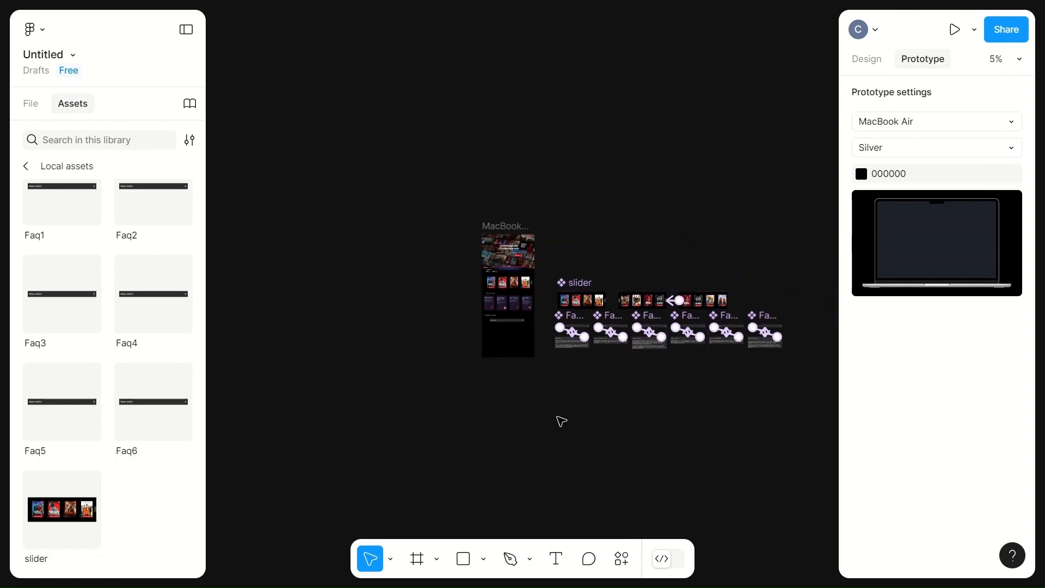
- Delete the existing question row beneath the Frequently Asked Question heading on the landing page
{"action": "scroll", "coordinate": [492, 415], "scroll_direction": "up", "scroll_amount": 3}
{"action": "scroll", "coordinate": [492, 416], "scroll_direction": "right", "scroll_amount": 5}
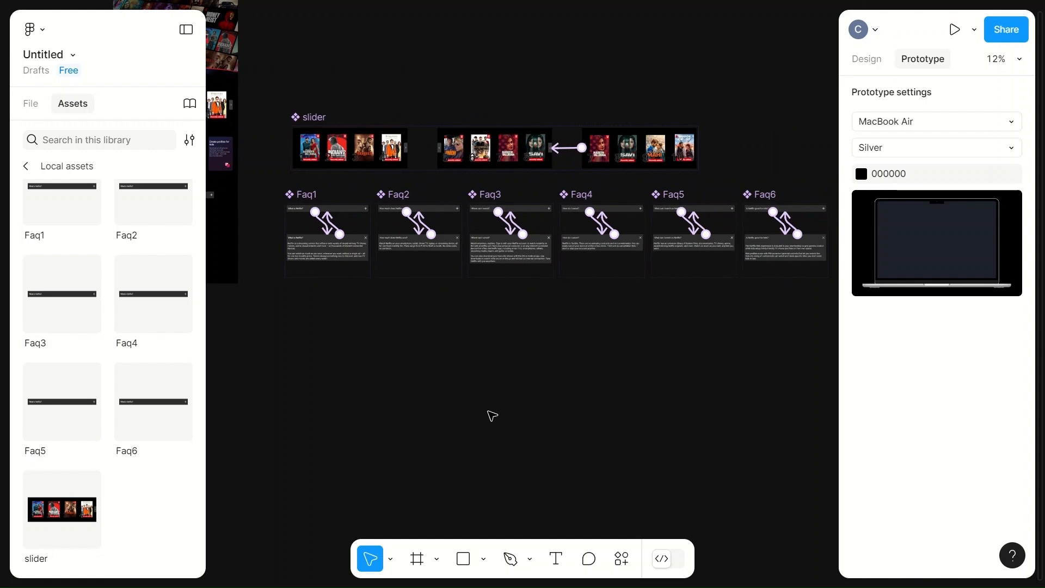
{"action": "scroll", "coordinate": [492, 415], "scroll_direction": "left", "scroll_amount": 4}
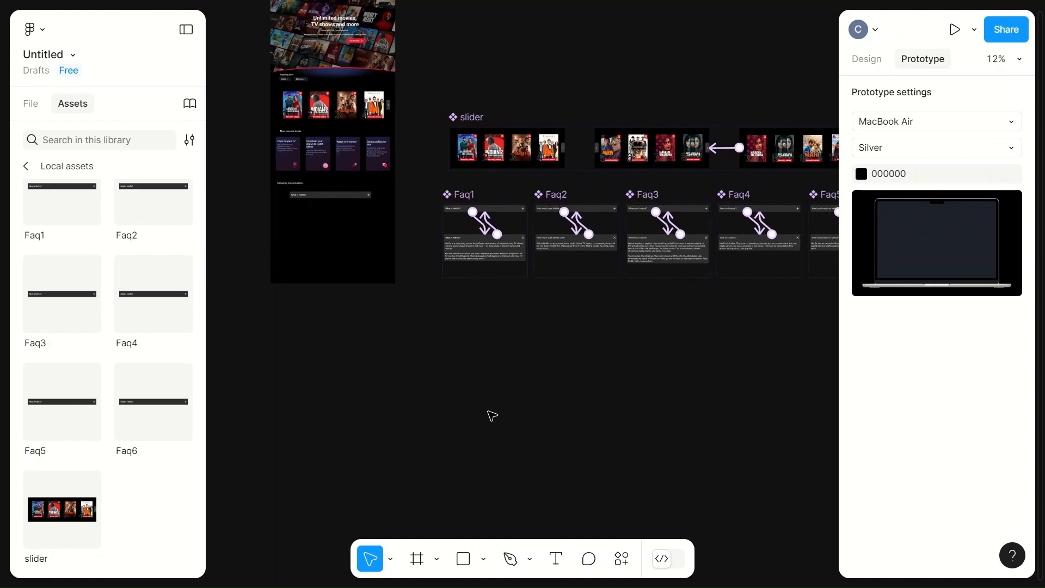
{"action": "left_click", "coordinate": [337, 203]}
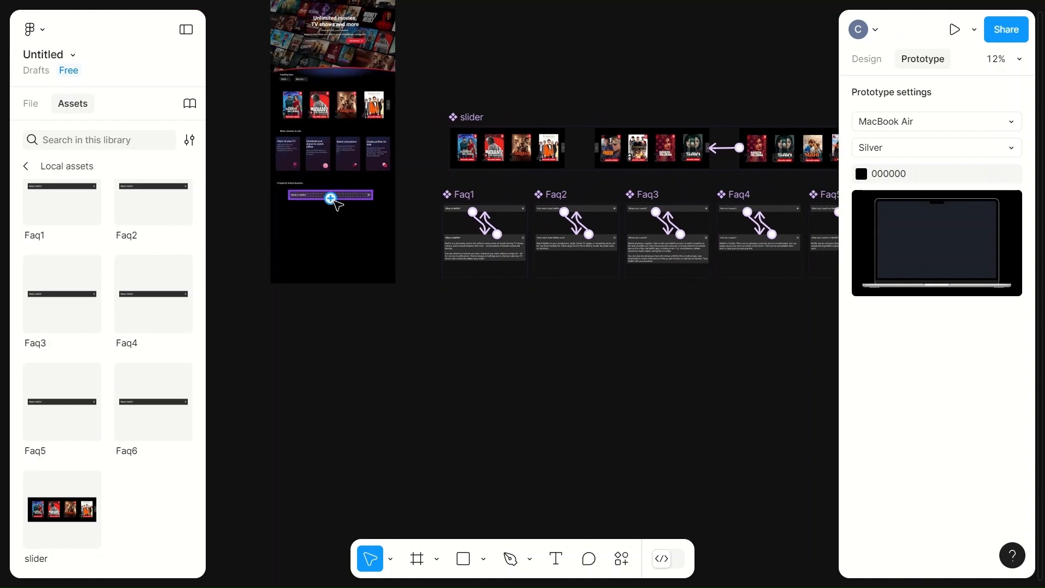
{"action": "left_click", "coordinate": [348, 200]}
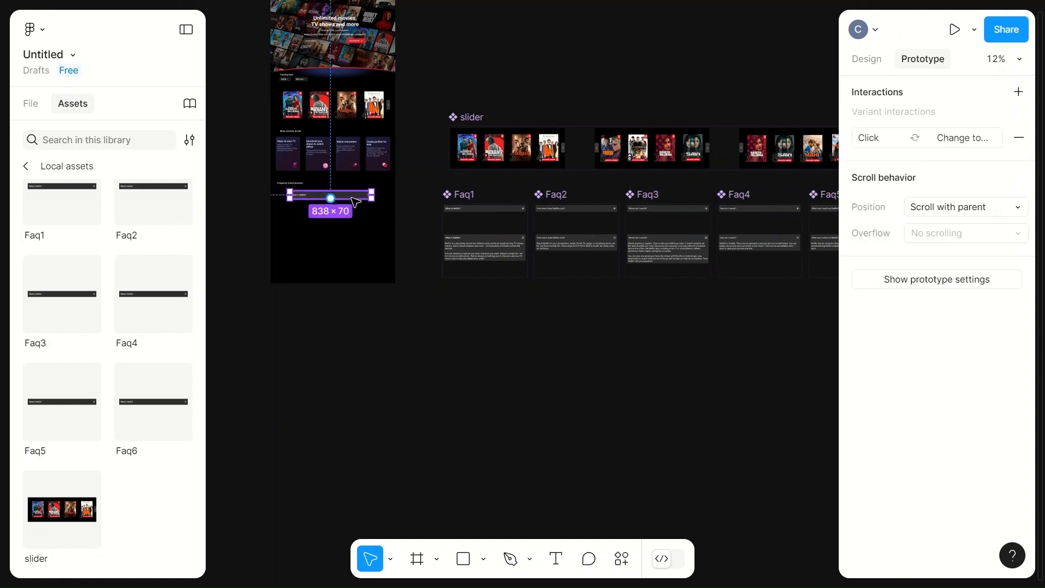
{"action": "key", "text": "Delete"}
- Place instances of the local components Faq1 to Faq6 one below another beneath the Frequently Asked Question heading
{"action": "left_click_drag", "start_coordinate": [41, 210], "coordinate": [316, 208]}
{"action": "left_click_drag", "start_coordinate": [147, 212], "coordinate": [322, 226]}
{"action": "left_click_drag", "start_coordinate": [56, 319], "coordinate": [322, 237]}
{"action": "left_click_drag", "start_coordinate": [144, 308], "coordinate": [319, 234]}
{"action": "left_click_drag", "start_coordinate": [84, 409], "coordinate": [321, 232]}
{"action": "left_click_drag", "start_coordinate": [150, 413], "coordinate": [318, 240]}
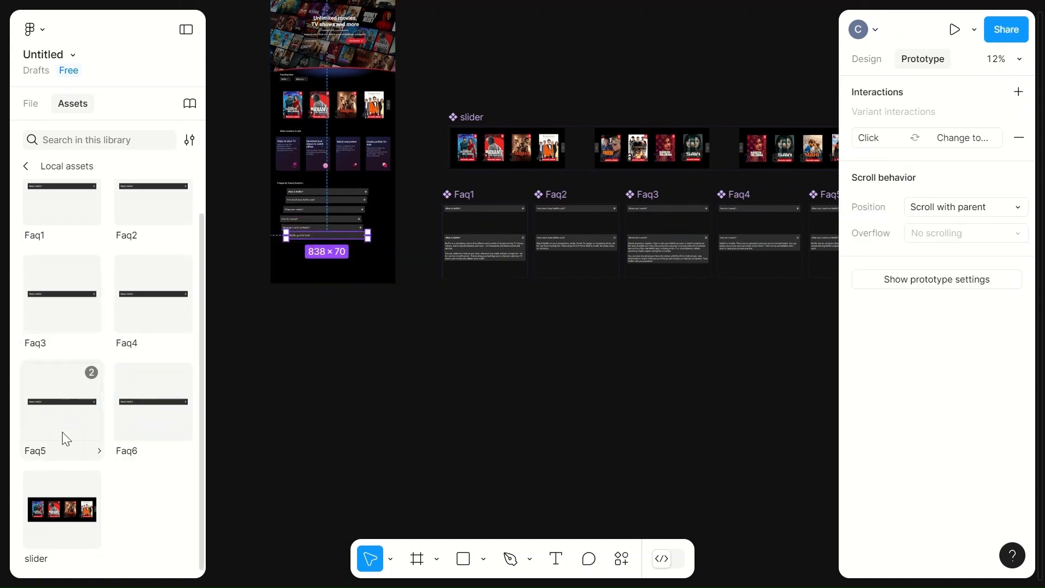
- Line up the upper question rows in a column with even gaps beneath the Frequently Asked Question heading
{"action": "left_click", "coordinate": [308, 362]}
{"action": "scroll", "coordinate": [313, 364], "scroll_direction": "up", "scroll_amount": 1}
{"action": "scroll", "coordinate": [312, 363], "scroll_direction": "up", "scroll_amount": 4}
{"action": "scroll", "coordinate": [310, 362], "scroll_direction": "up", "scroll_amount": 5}
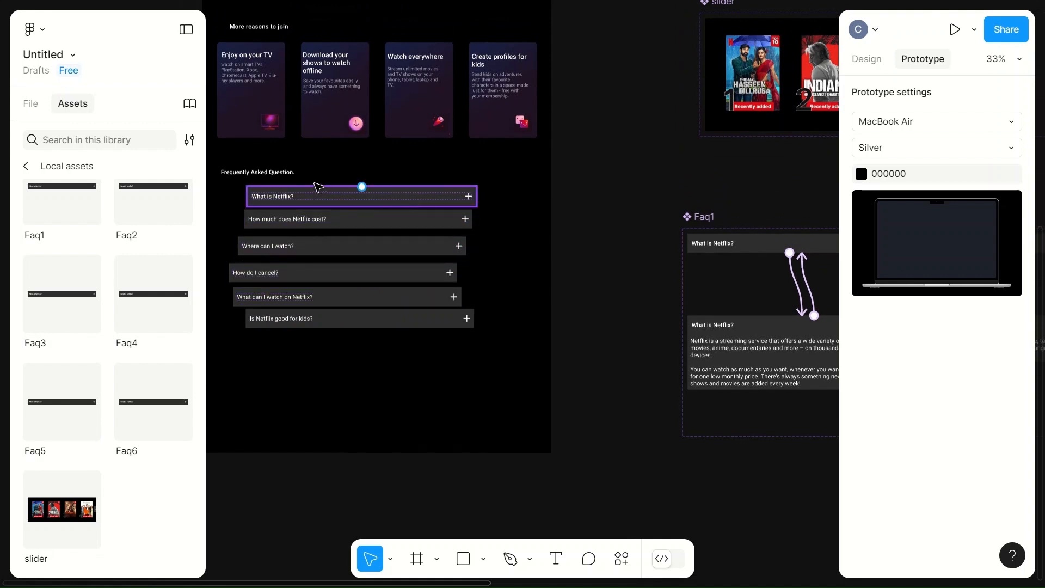
{"action": "left_click", "coordinate": [187, 30]}
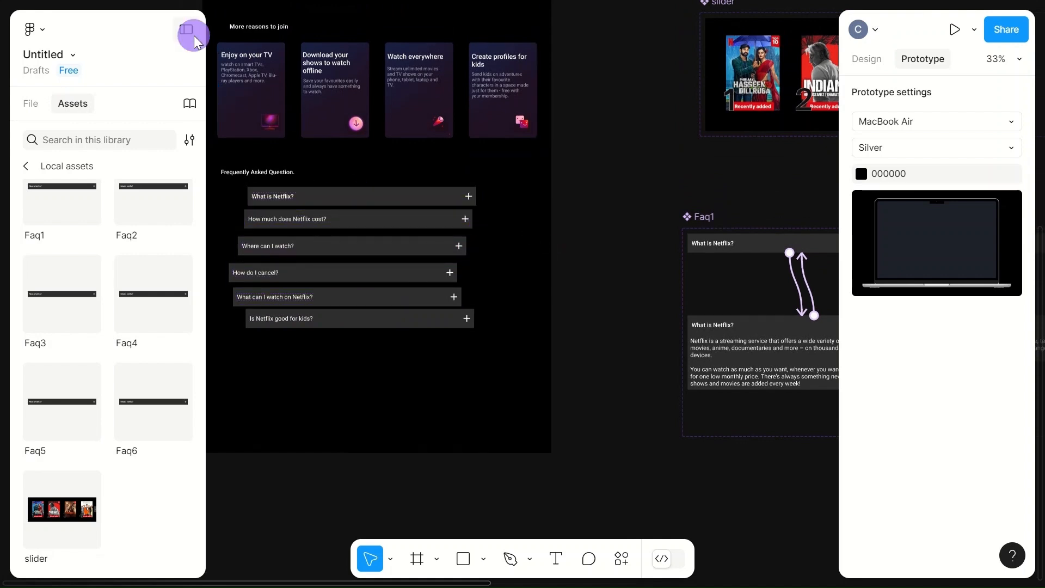
{"action": "scroll", "coordinate": [327, 174], "scroll_direction": "up", "scroll_amount": 5}
{"action": "left_click", "coordinate": [423, 220]}
{"action": "left_click_drag", "start_coordinate": [423, 219], "coordinate": [362, 220]}
{"action": "left_click", "coordinate": [429, 273]}
{"action": "left_click_drag", "start_coordinate": [417, 282], "coordinate": [362, 283]}
{"action": "left_click_drag", "start_coordinate": [423, 338], "coordinate": [382, 343]}
{"action": "left_click_drag", "start_coordinate": [385, 392], "coordinate": [363, 388]}
- Align the remaining rows down to "Is Netflix good for kids?" in the same column, keeping 20 px gaps
{"action": "scroll", "coordinate": [397, 448], "scroll_direction": "down", "scroll_amount": 3}
{"action": "left_click_drag", "start_coordinate": [422, 345], "coordinate": [397, 343]}
{"action": "left_click_drag", "start_coordinate": [406, 390], "coordinate": [357, 394]}
{"action": "left_click_drag", "start_coordinate": [403, 341], "coordinate": [400, 341]}
{"action": "left_click_drag", "start_coordinate": [392, 406], "coordinate": [387, 514]}
{"action": "left_click", "coordinate": [414, 351]}
{"action": "left_click_drag", "start_coordinate": [414, 351], "coordinate": [392, 340]}
{"action": "left_click_drag", "start_coordinate": [343, 507], "coordinate": [353, 390]}
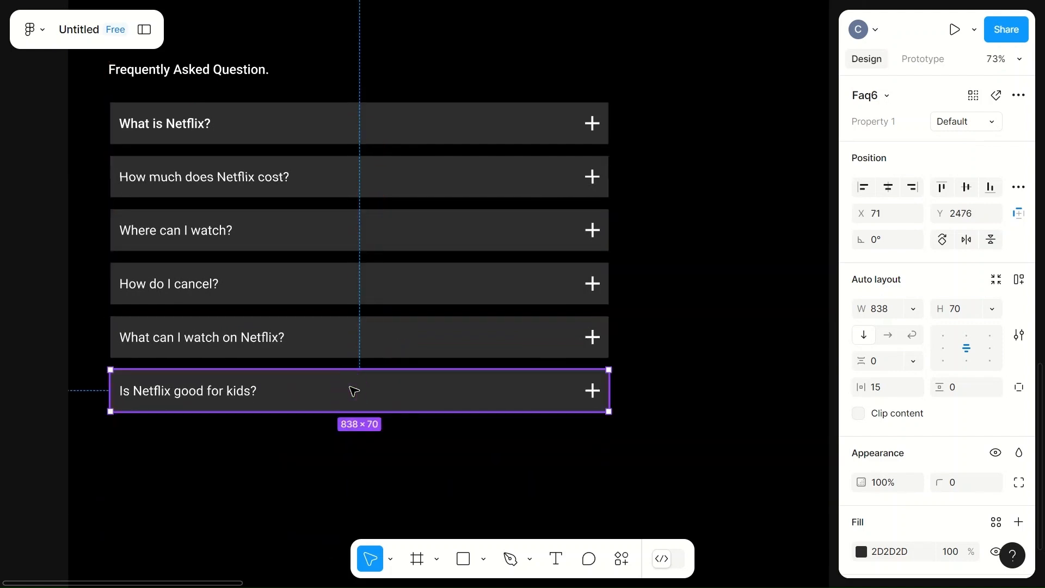
- Combine all six question rows into one vertical auto layout frame
{"action": "left_click", "coordinate": [292, 114]}
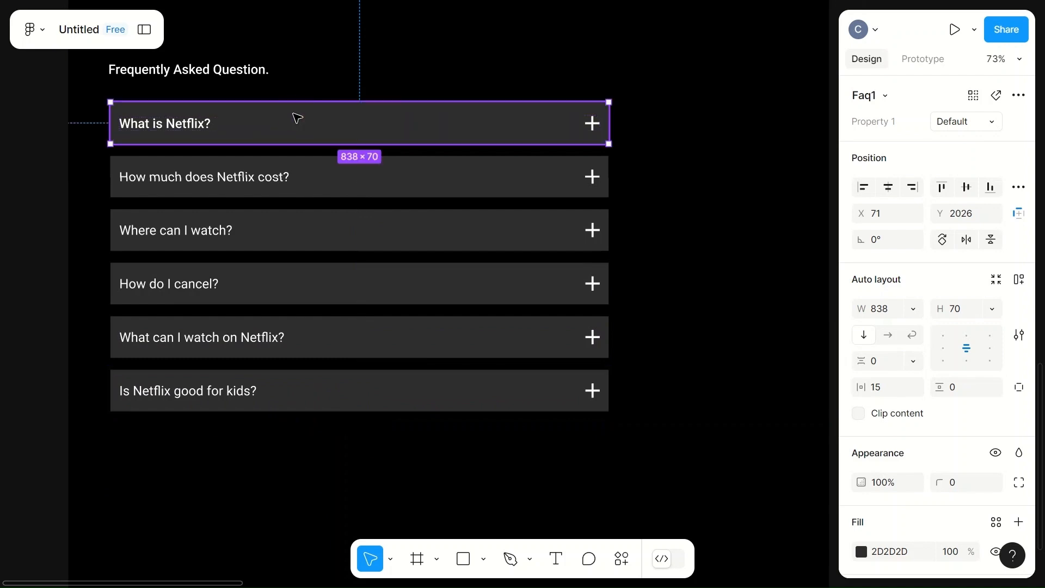
{"action": "left_click", "coordinate": [322, 185], "text": "shift"}
{"action": "left_click", "coordinate": [303, 234], "text": "shift"}
{"action": "left_click", "coordinate": [294, 282], "text": "shift"}
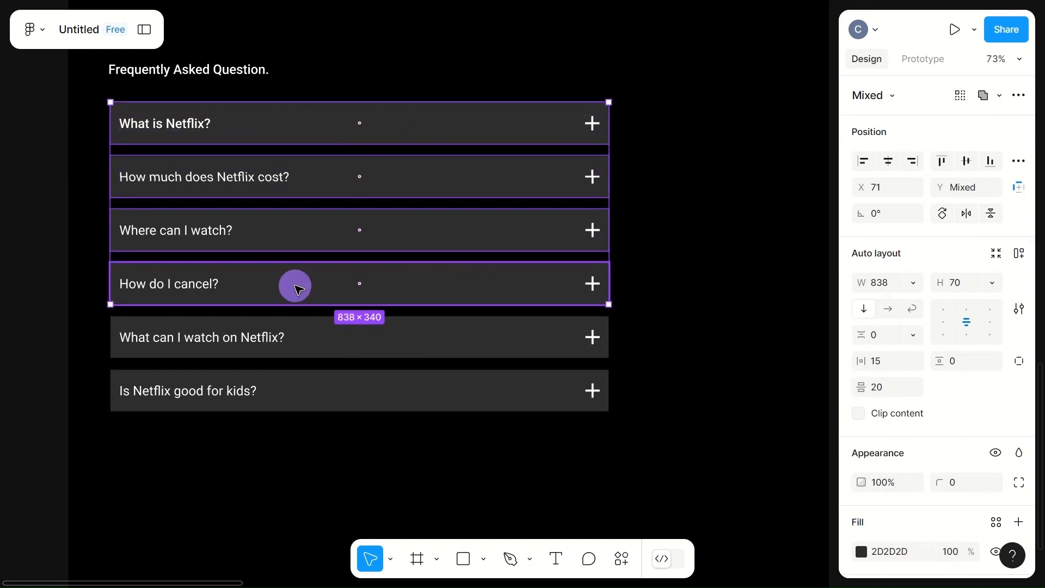
{"action": "left_click", "coordinate": [319, 336], "text": "shift"}
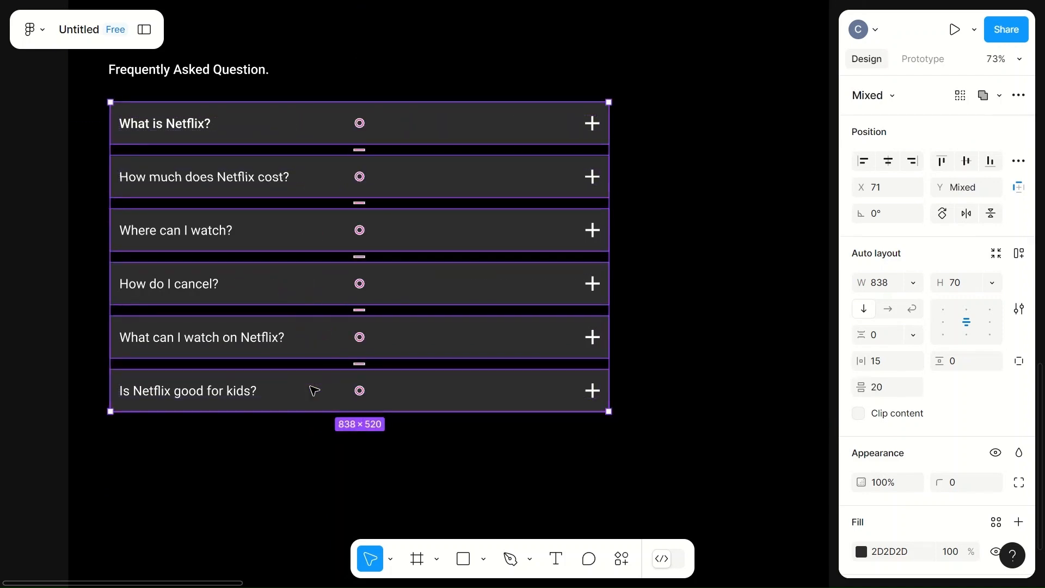
{"action": "right_click", "coordinate": [450, 280]}
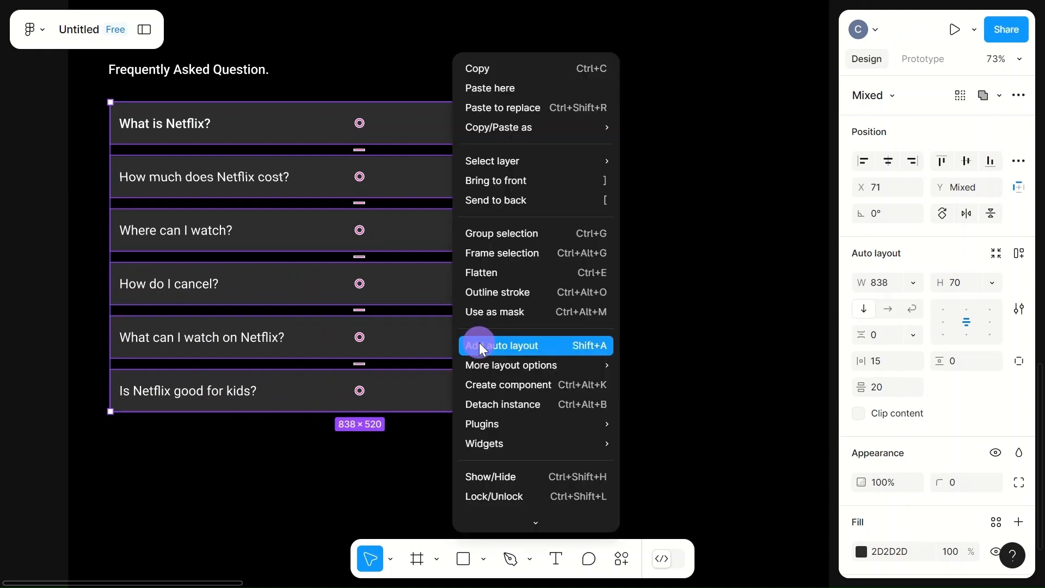
{"action": "left_click", "coordinate": [480, 346]}
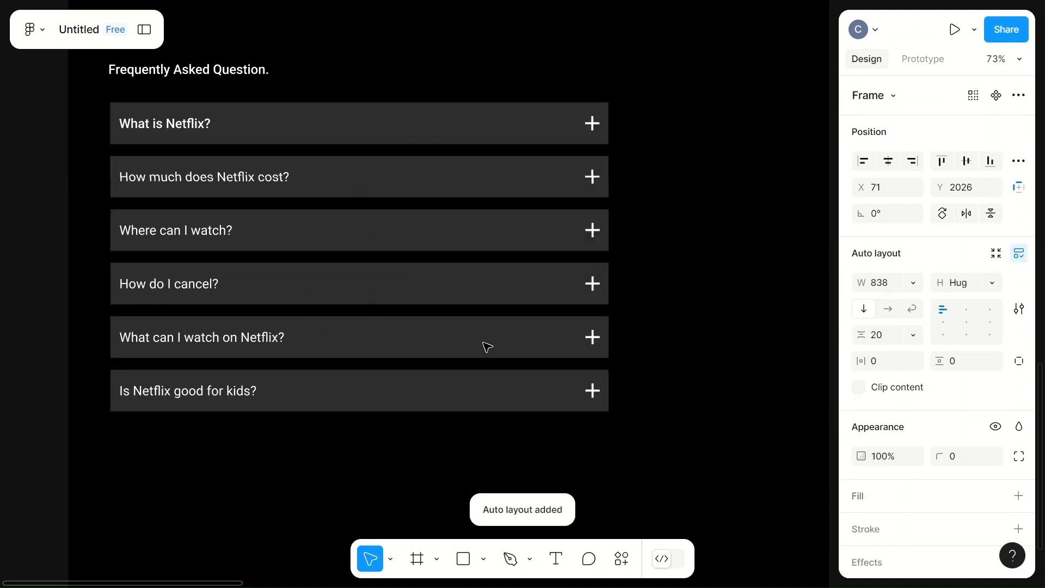
- Set the FAQ frame's vertical padding to 10 and its horizontal padding to 5
{"action": "left_click", "coordinate": [957, 364]}
{"action": "type", "text": "10"}
{"action": "left_click", "coordinate": [877, 361]}
{"action": "type", "text": "5"}
{"action": "left_click", "coordinate": [718, 348]}
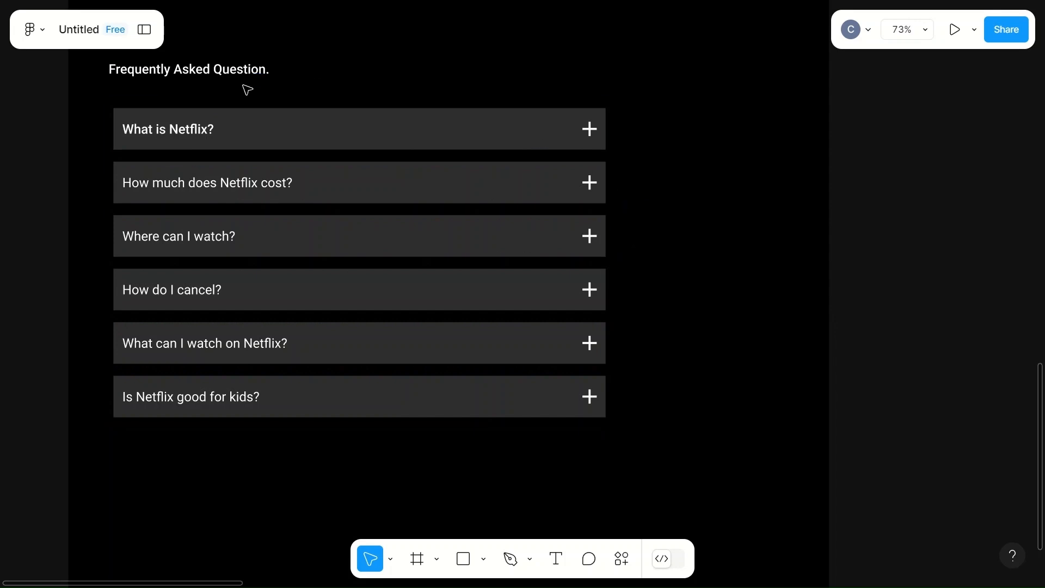
- Widen the FAQ auto layout frame to about 1159 px by adjusting its right edge
{"action": "left_click", "coordinate": [289, 139]}
{"action": "left_click_drag", "start_coordinate": [610, 243], "coordinate": [841, 253]}
{"action": "scroll", "coordinate": [587, 259], "scroll_direction": "down", "scroll_amount": 5}
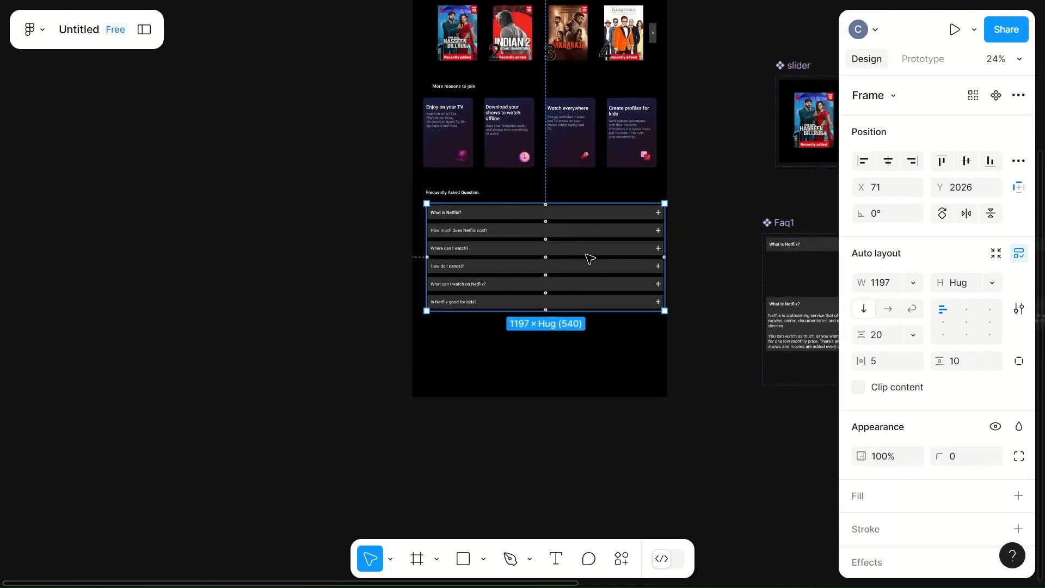
{"action": "scroll", "coordinate": [589, 258], "scroll_direction": "up", "scroll_amount": 3}
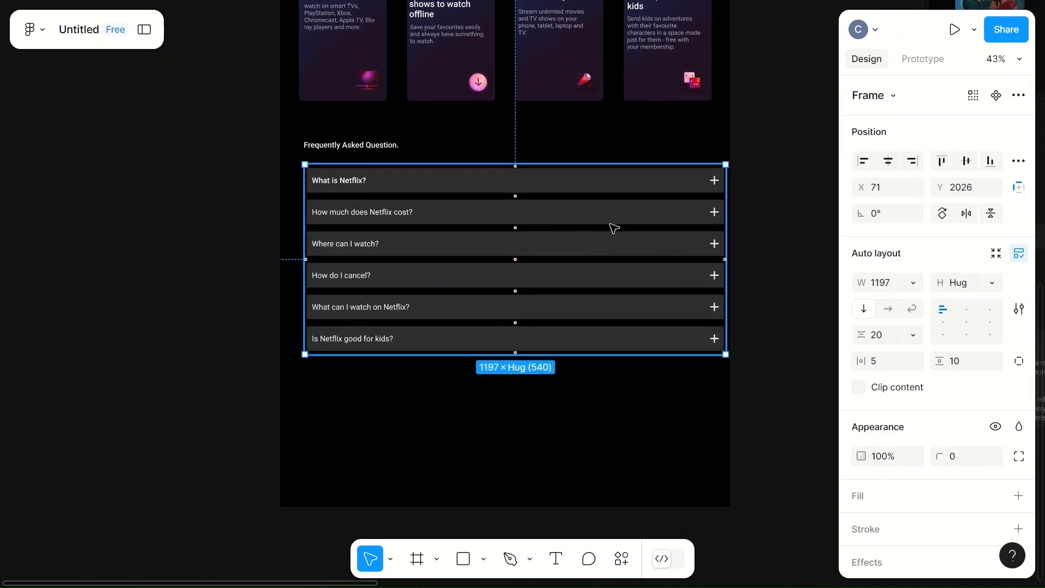
{"action": "left_click_drag", "start_coordinate": [730, 237], "coordinate": [716, 238]}
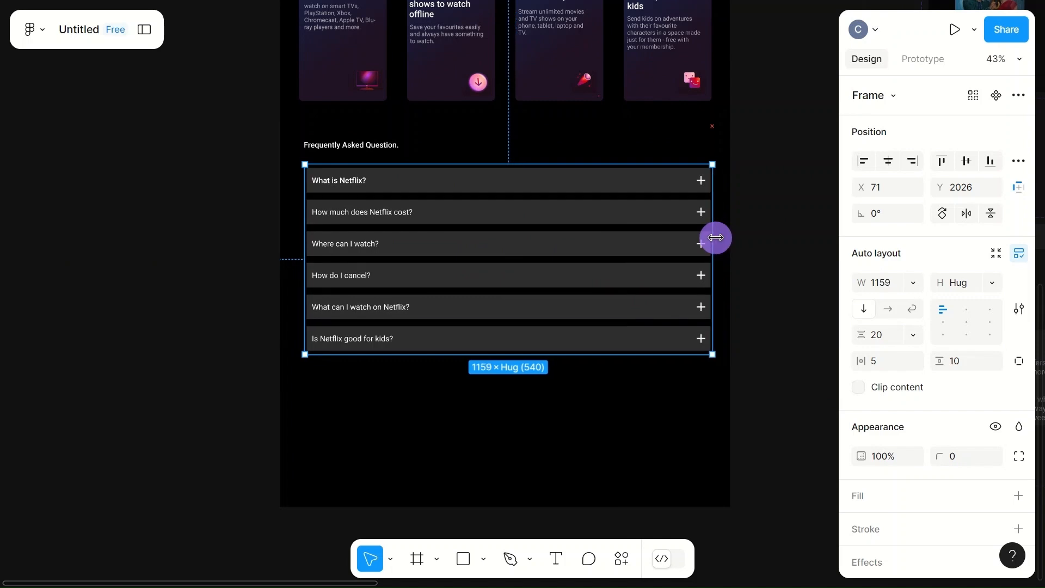
- Move the FAQ frame to Y 2023 and extend its left edge to X 54, about 1167 px wide
{"action": "mouse_move", "coordinate": [560, 261]}
{"action": "left_mouse_down"}
{"action": "mouse_move", "coordinate": [549, 263]}
{"action": "mouse_move", "coordinate": [557, 261]}
{"action": "left_mouse_up"}
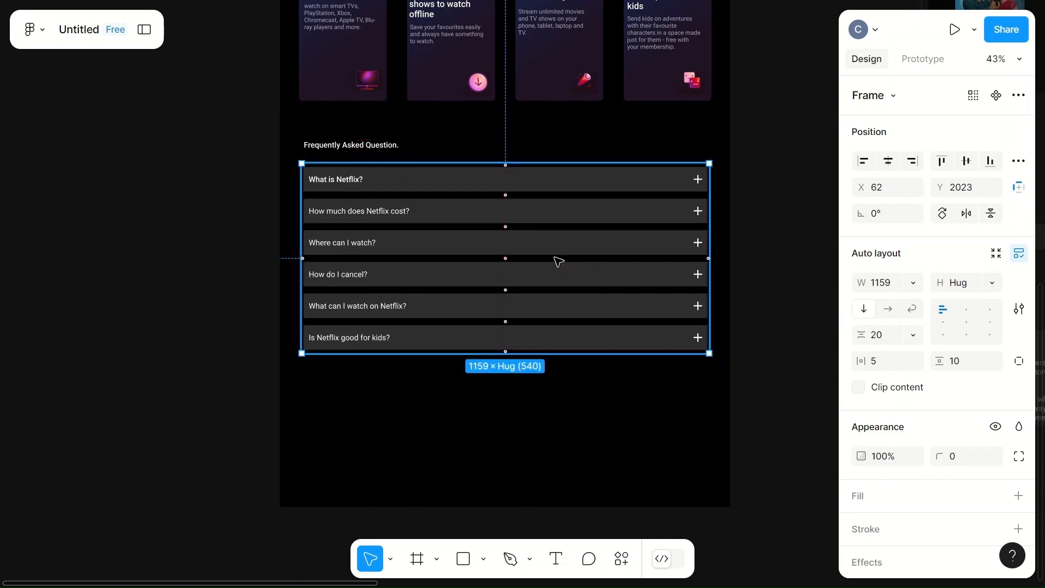
{"action": "scroll", "coordinate": [312, 274], "scroll_direction": "up", "scroll_amount": 3}
{"action": "scroll", "coordinate": [313, 276], "scroll_direction": "up", "scroll_amount": 1}
{"action": "left_click_drag", "start_coordinate": [294, 249], "coordinate": [290, 252]}
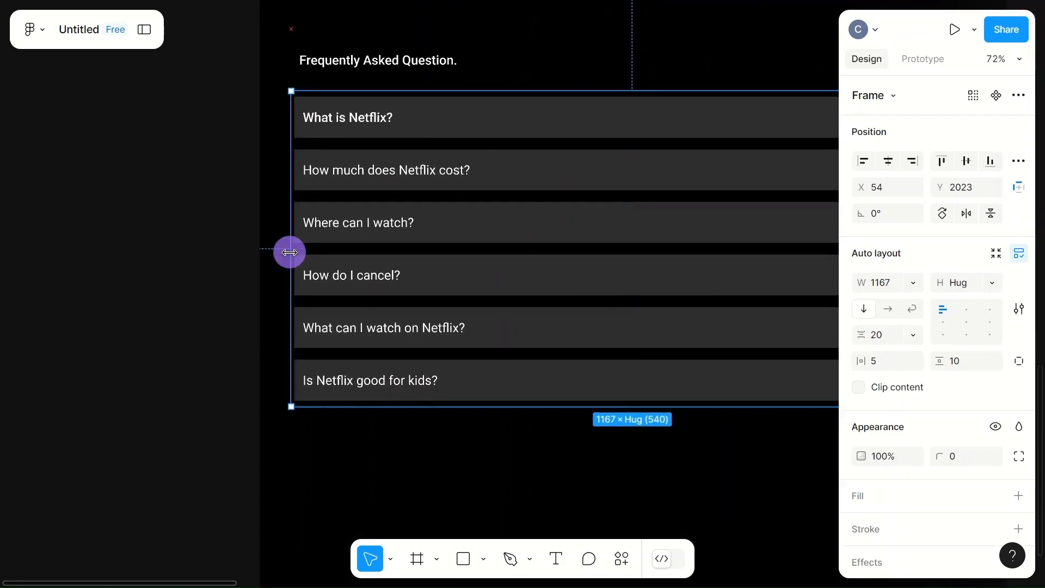
{"action": "scroll", "coordinate": [534, 247], "scroll_direction": "down", "scroll_amount": 5}
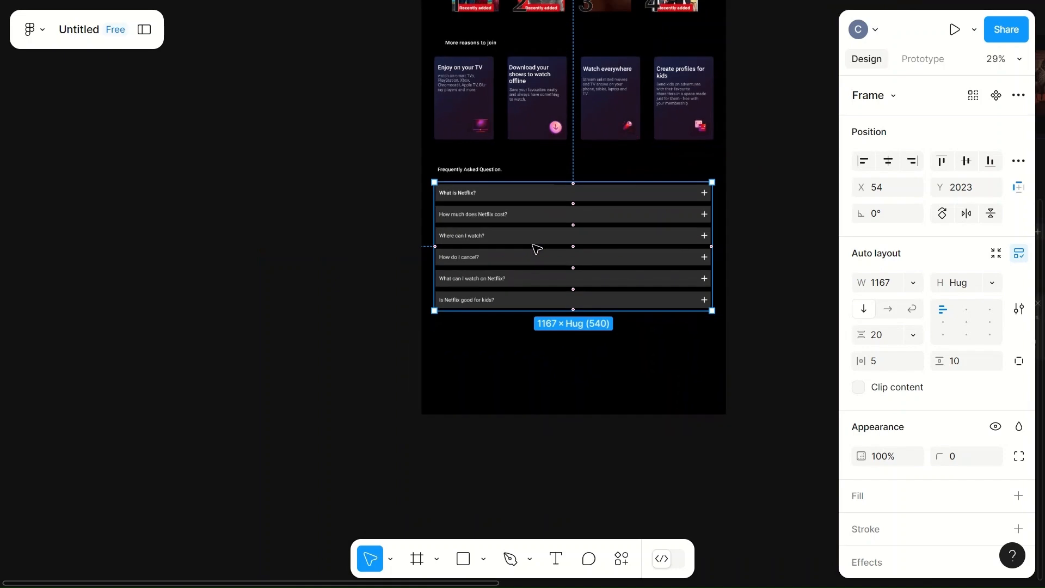
- Nudge the FAQ frame right to X 60 so it sits centred under the reason cards
{"action": "left_click", "coordinate": [762, 263]}
{"action": "scroll", "coordinate": [766, 268], "scroll_direction": "up", "scroll_amount": 3}
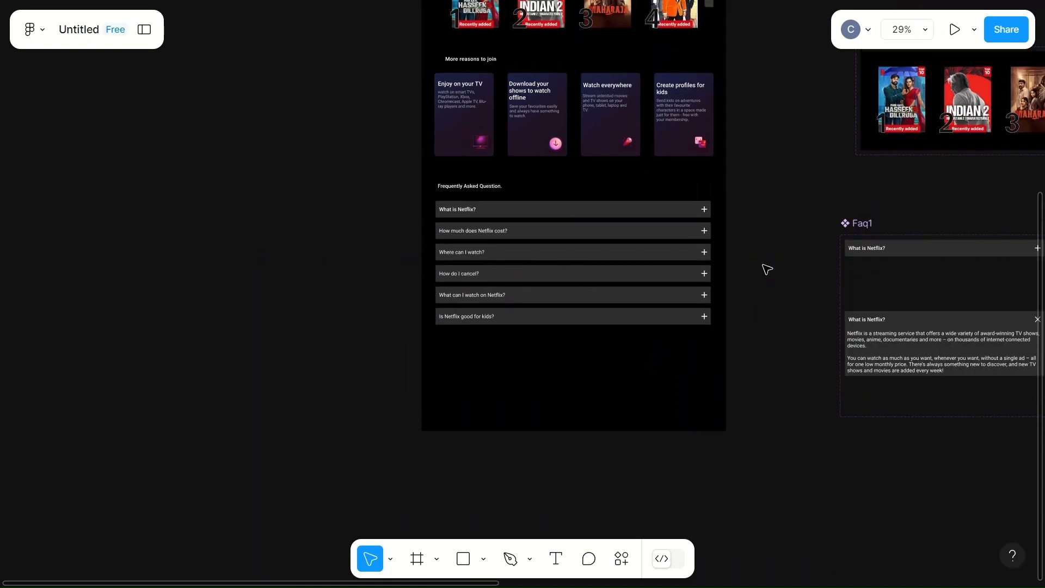
{"action": "scroll", "coordinate": [765, 268], "scroll_direction": "up", "scroll_amount": 3}
{"action": "scroll", "coordinate": [604, 379], "scroll_direction": "up", "scroll_amount": 4}
{"action": "left_click", "coordinate": [611, 362]}
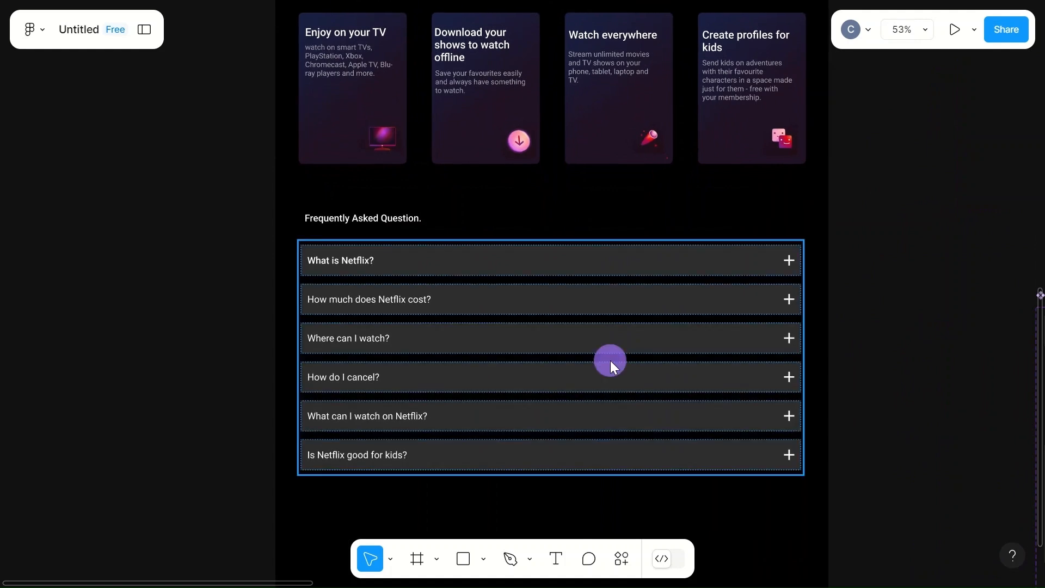
{"action": "key", "text": "Right"}
{"action": "key", "text": "Right"}
{"action": "key", "text": "Right"}
{"action": "key", "text": "Right"}
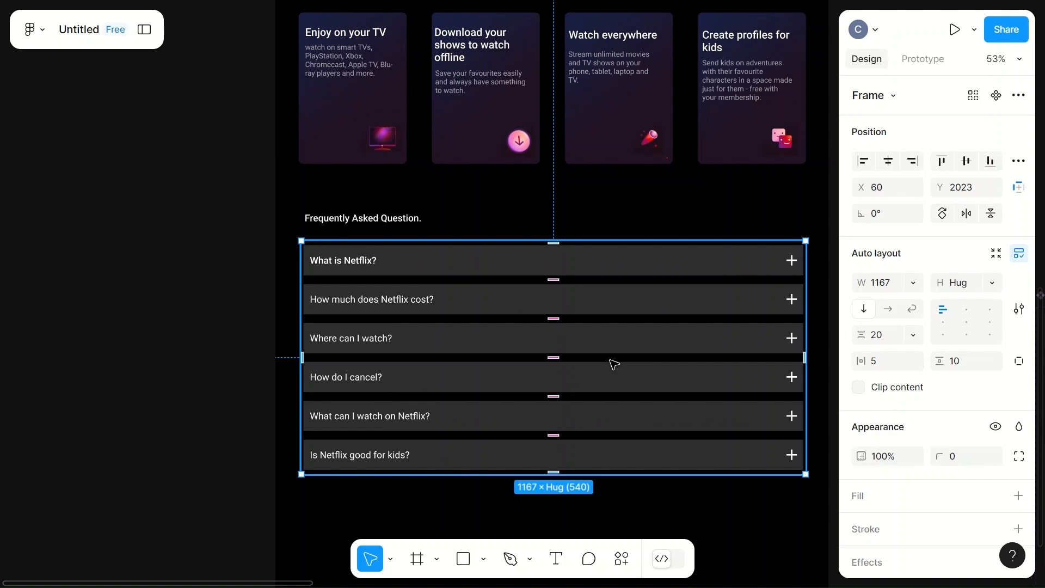
- Nudge the Frequently Asked Question heading left to X 65, in line with the question rows
{"action": "scroll", "coordinate": [611, 361], "scroll_direction": "down", "scroll_amount": 3}
{"action": "scroll", "coordinate": [611, 361], "scroll_direction": "right", "scroll_amount": 1}
{"action": "left_click", "coordinate": [398, 268]}
{"action": "key", "text": "Left"}
{"action": "key", "text": "Left"}
{"action": "key", "text": "Left"}
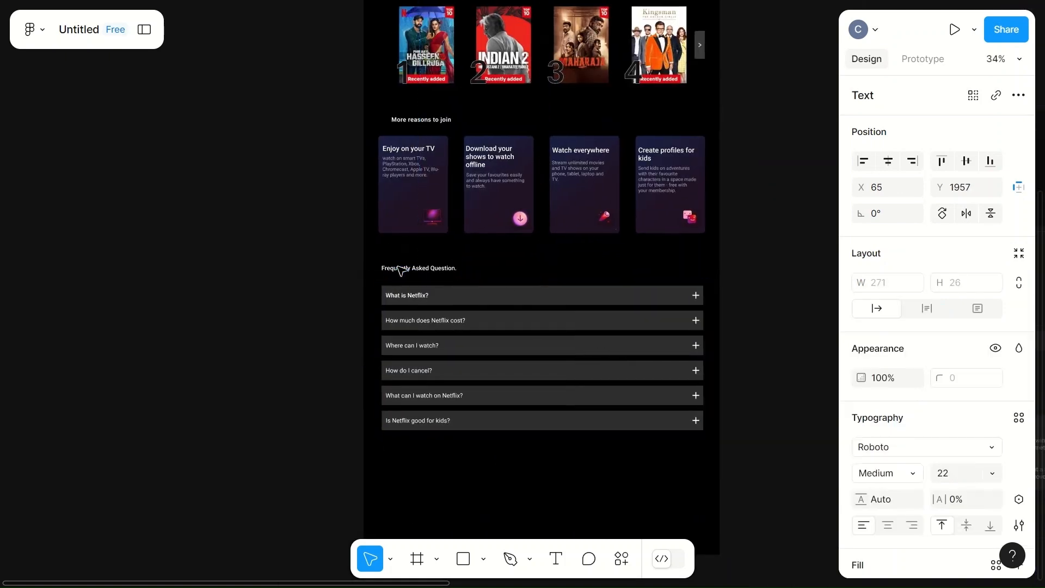
{"action": "left_click", "coordinate": [503, 452]}
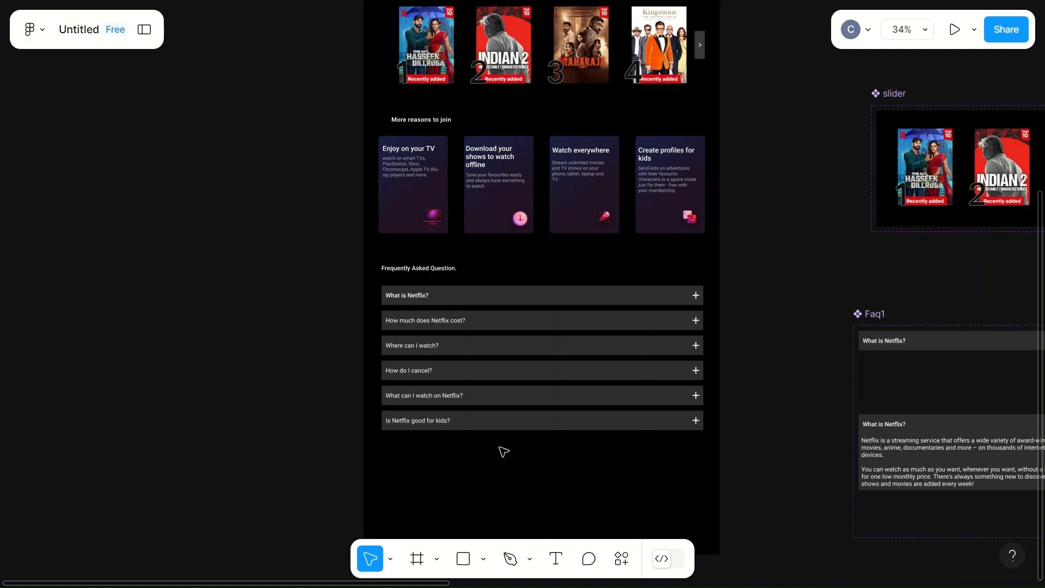
- Preview the prototype and test the "Where can I watch?" row in the Frequently Asked Question section
{"action": "left_click", "coordinate": [954, 30]}
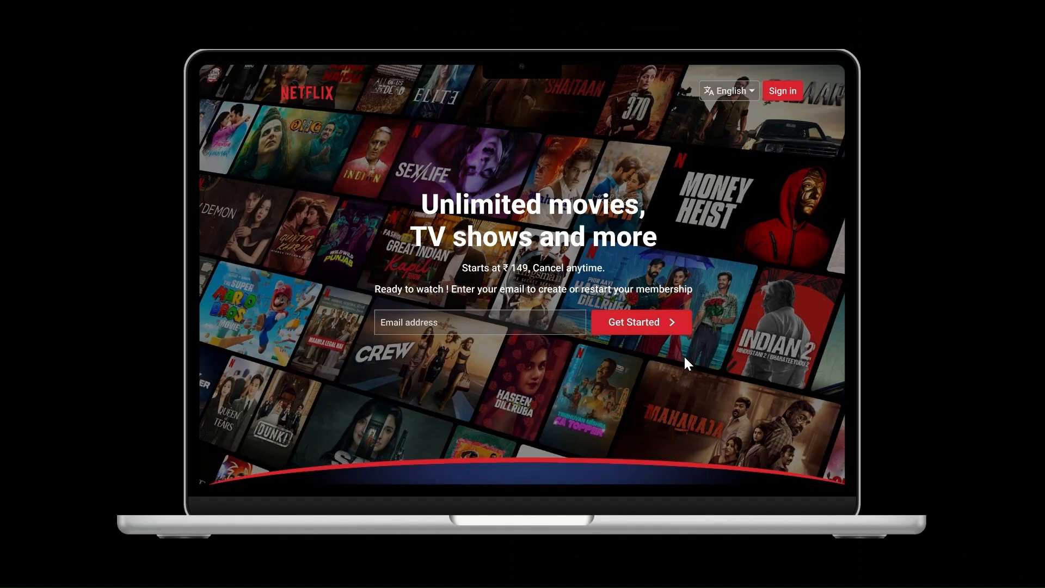
{"action": "scroll", "coordinate": [684, 357], "scroll_direction": "down", "scroll_amount": 10}
{"action": "scroll", "coordinate": [685, 361], "scroll_direction": "down", "scroll_amount": 6}
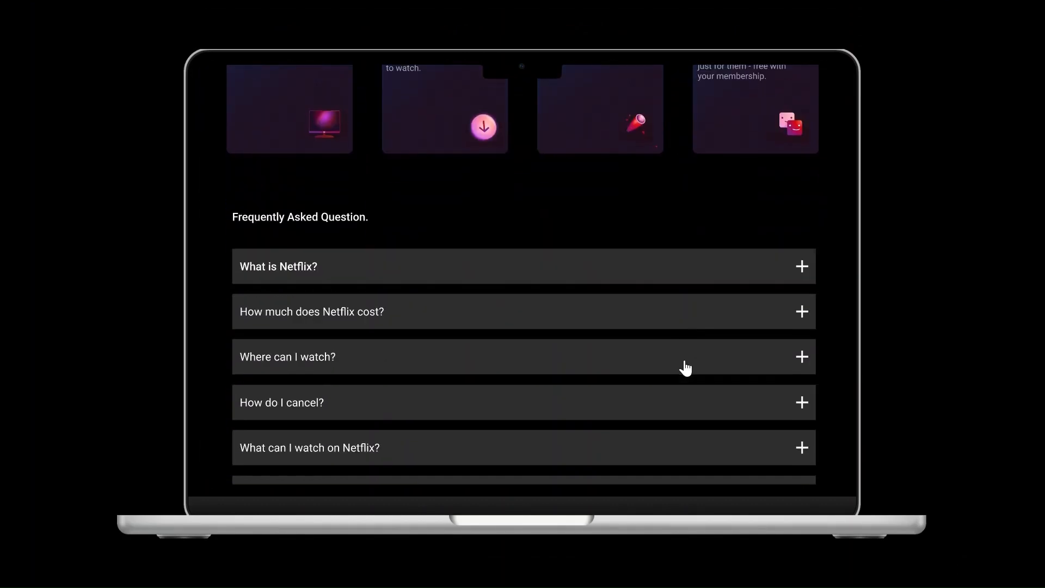
{"action": "left_click", "coordinate": [545, 246]}
{"action": "left_click", "coordinate": [800, 242]}
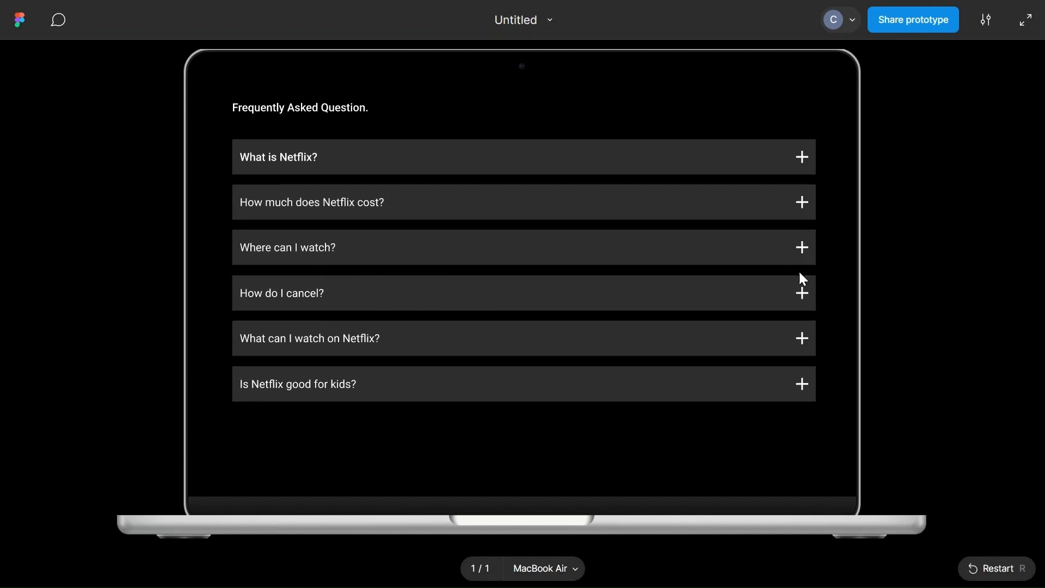
- Test expanding the last three questions in the preview and collapse "What can I watch on Netflix?" and "How do I cancel?"
{"action": "left_click", "coordinate": [807, 294]}
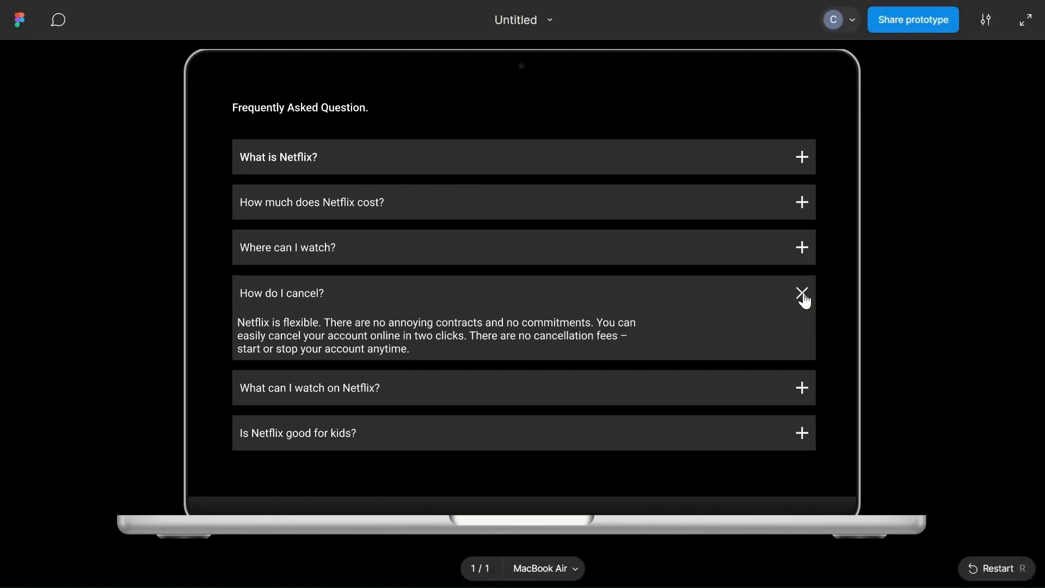
{"action": "left_click", "coordinate": [806, 394]}
{"action": "left_click", "coordinate": [804, 474]}
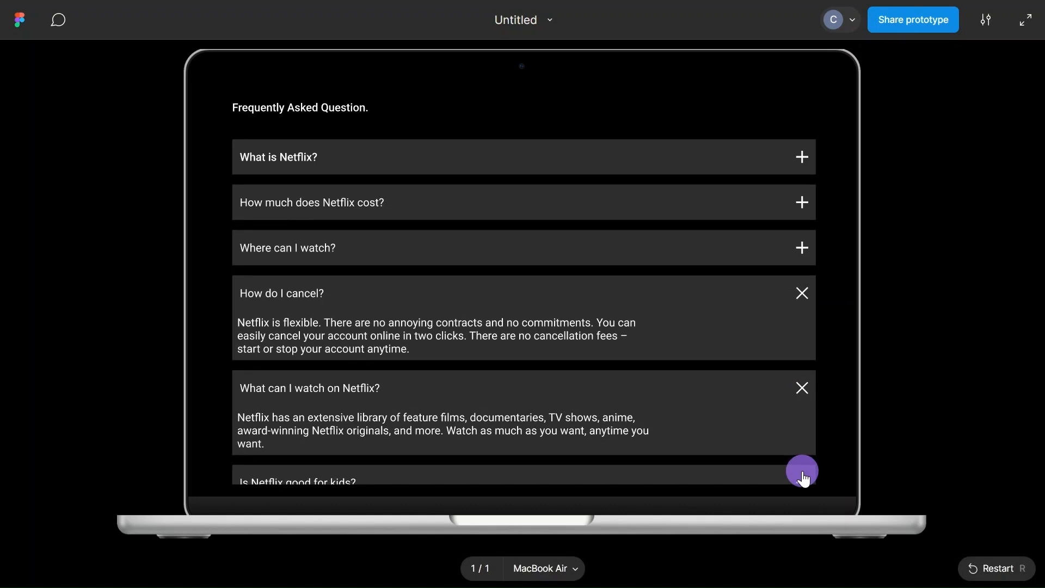
{"action": "left_click", "coordinate": [801, 391]}
{"action": "left_click", "coordinate": [801, 289]}
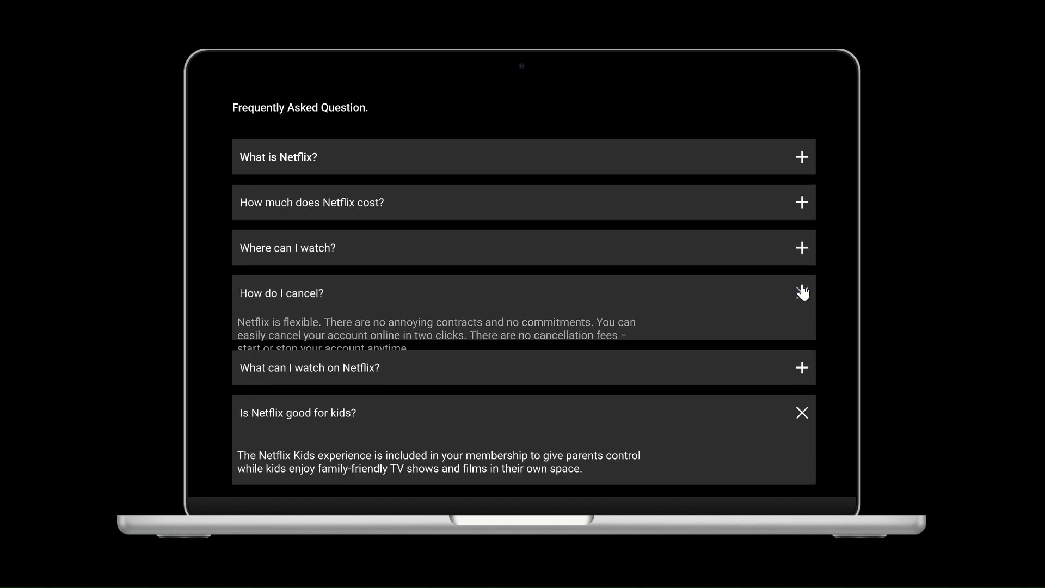
- Test expanding "Where can I watch?", "How much does Netflix cost?" and "What is Netflix?" in the preview
{"action": "left_click", "coordinate": [801, 246]}
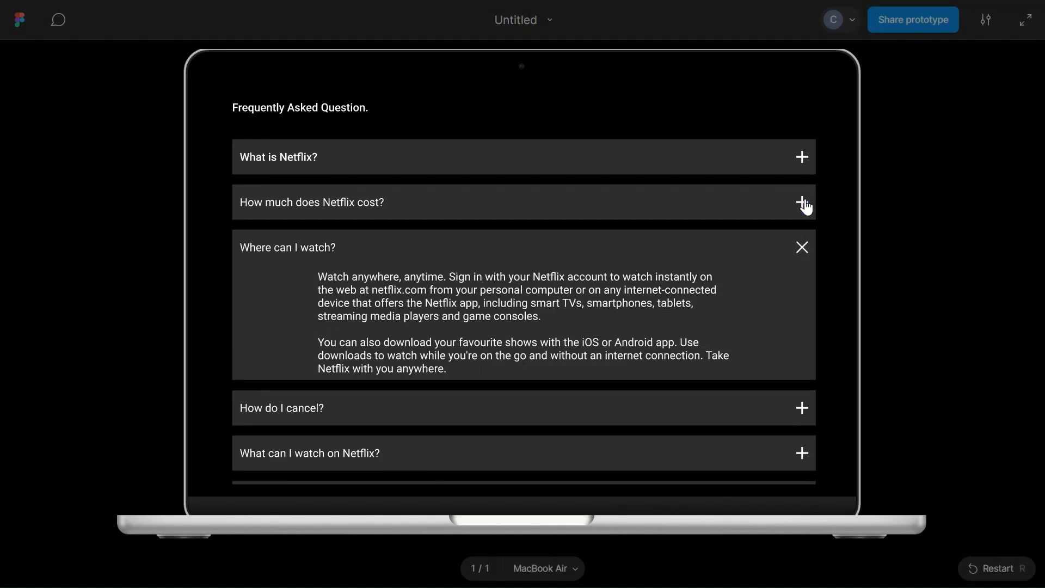
{"action": "left_click", "coordinate": [805, 204]}
{"action": "left_click", "coordinate": [804, 159]}
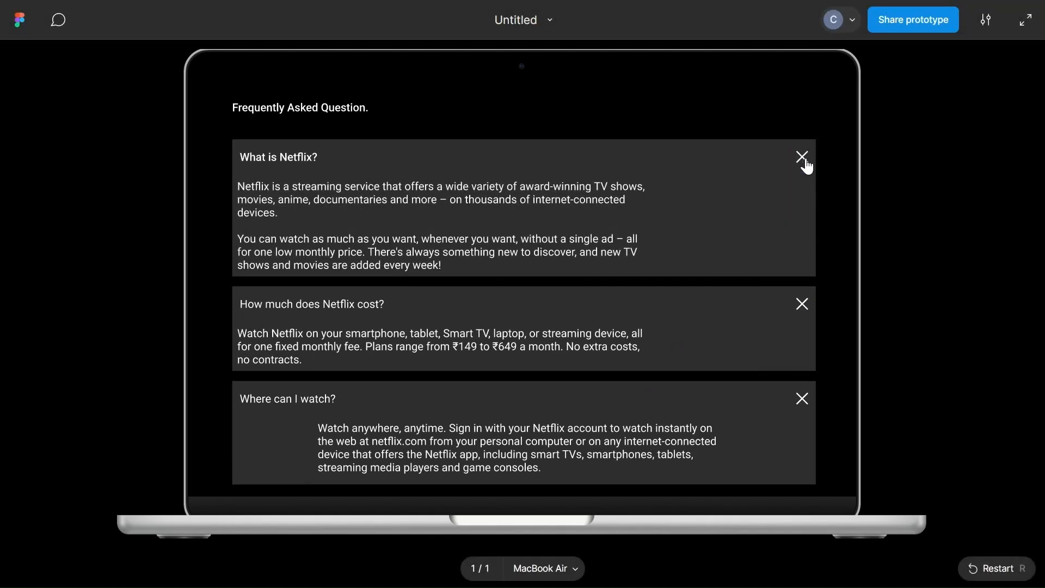
- Collapse "Where can I watch?", review the rest of the previewed page and return to the design canvas
{"action": "scroll", "coordinate": [802, 163], "scroll_direction": "down", "scroll_amount": 5}
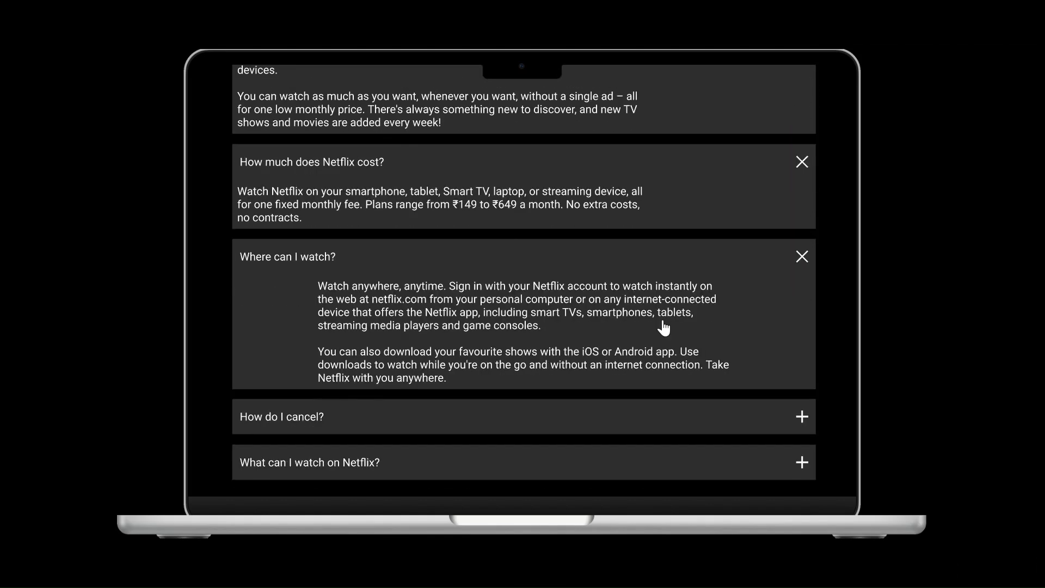
{"action": "left_click", "coordinate": [802, 254]}
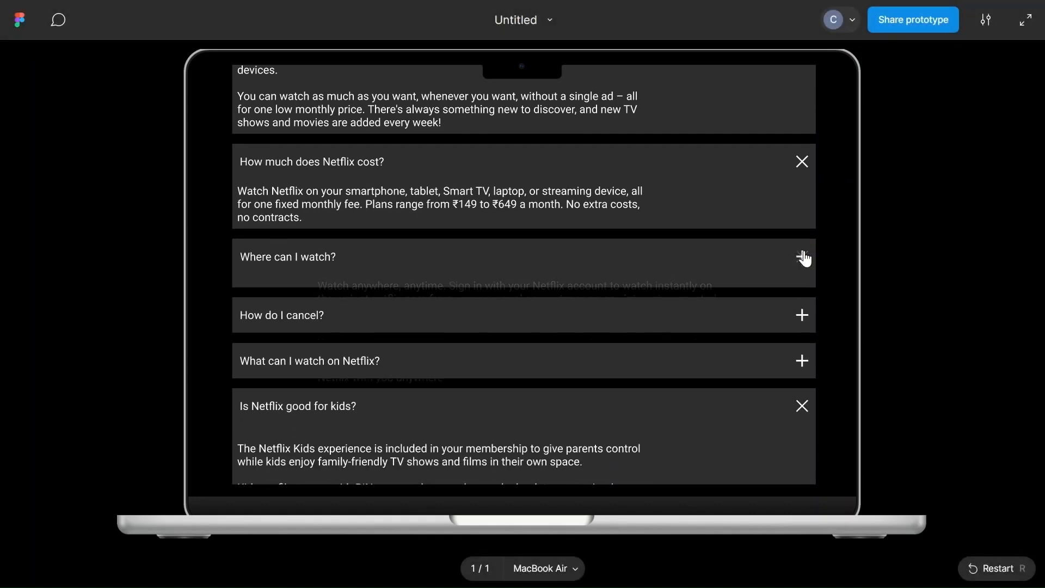
{"action": "scroll", "coordinate": [465, 438], "scroll_direction": "up", "scroll_amount": 15}
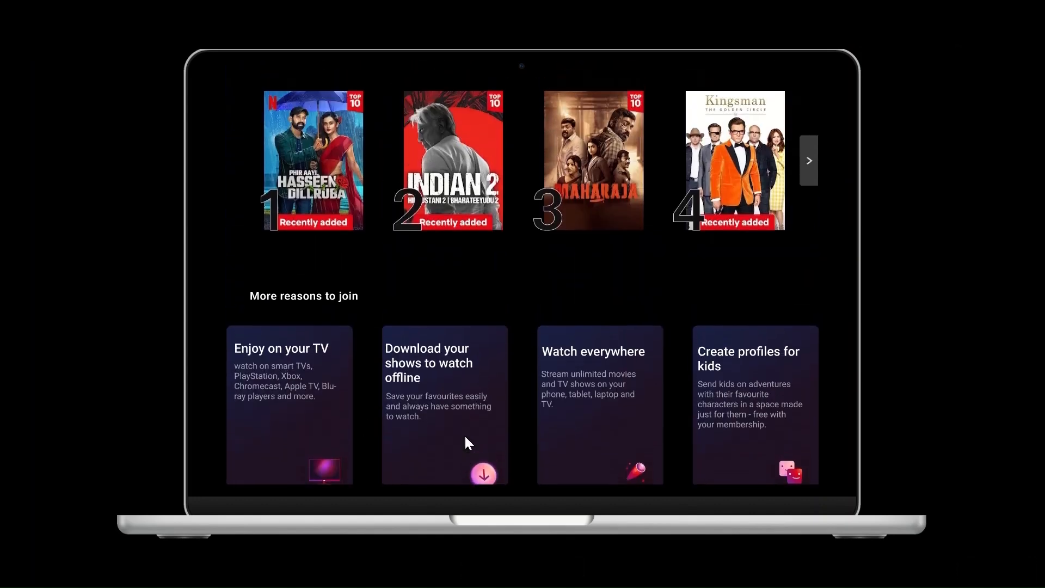
{"action": "scroll", "coordinate": [465, 434], "scroll_direction": "up", "scroll_amount": 2}
{"action": "key", "text": "Escape"}
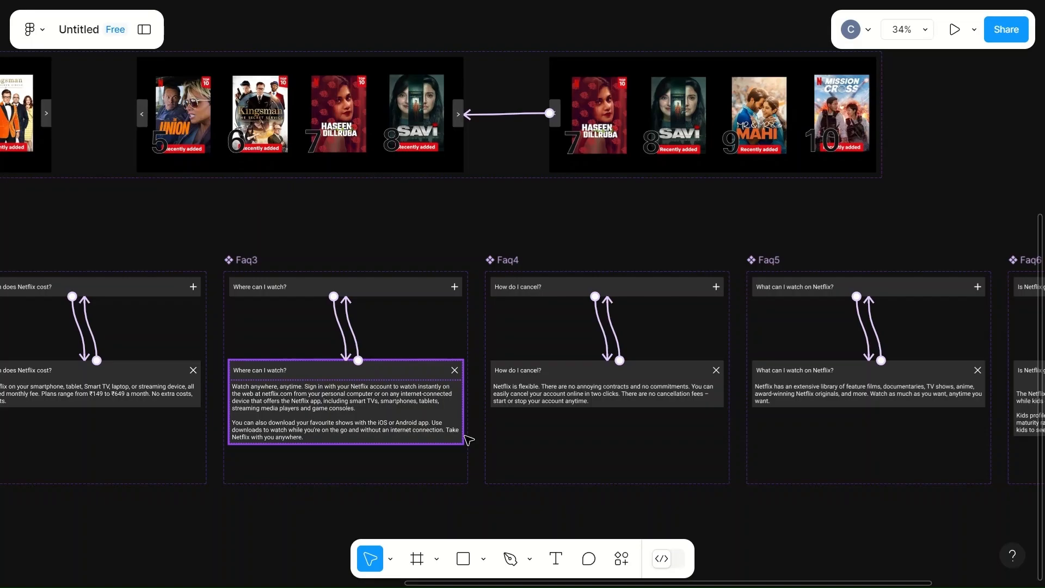
{"action": "scroll", "coordinate": [264, 524], "scroll_direction": "left", "scroll_amount": 4}
{"action": "scroll", "coordinate": [264, 525], "scroll_direction": "down", "scroll_amount": 5}
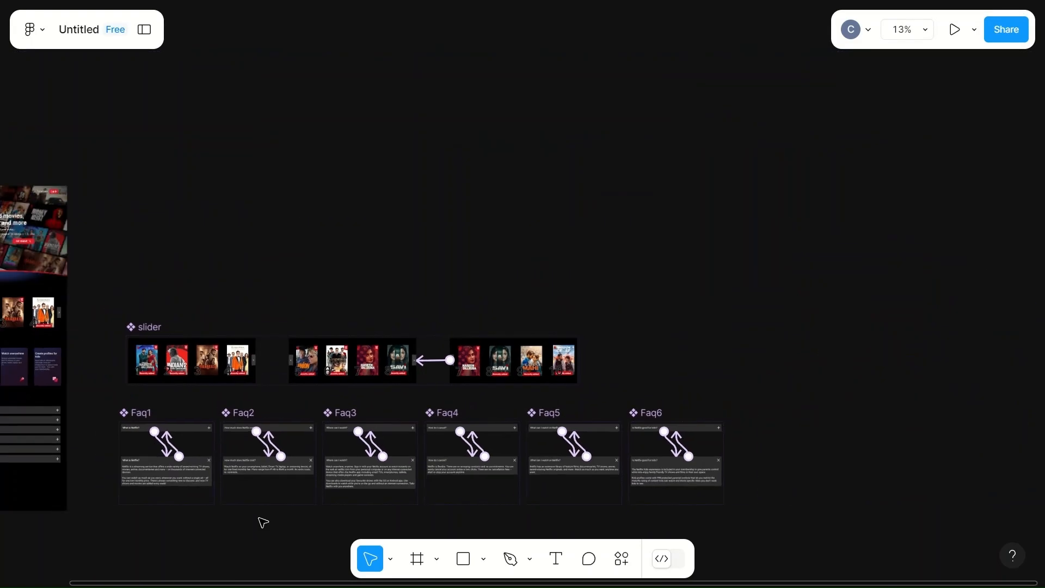
{"action": "scroll", "coordinate": [263, 522], "scroll_direction": "up", "scroll_amount": 5}
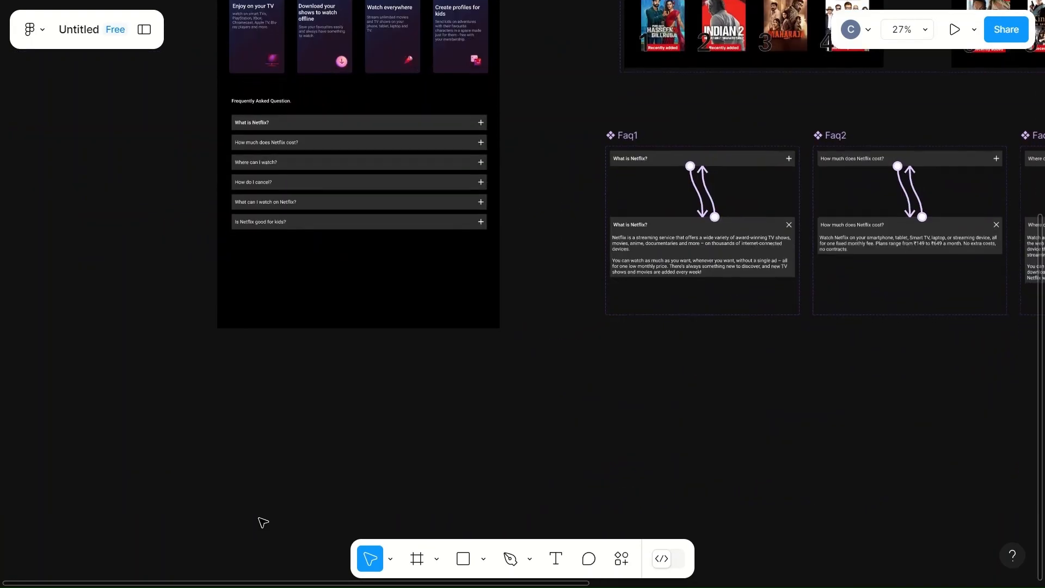
{"action": "left_click", "coordinate": [467, 399]}
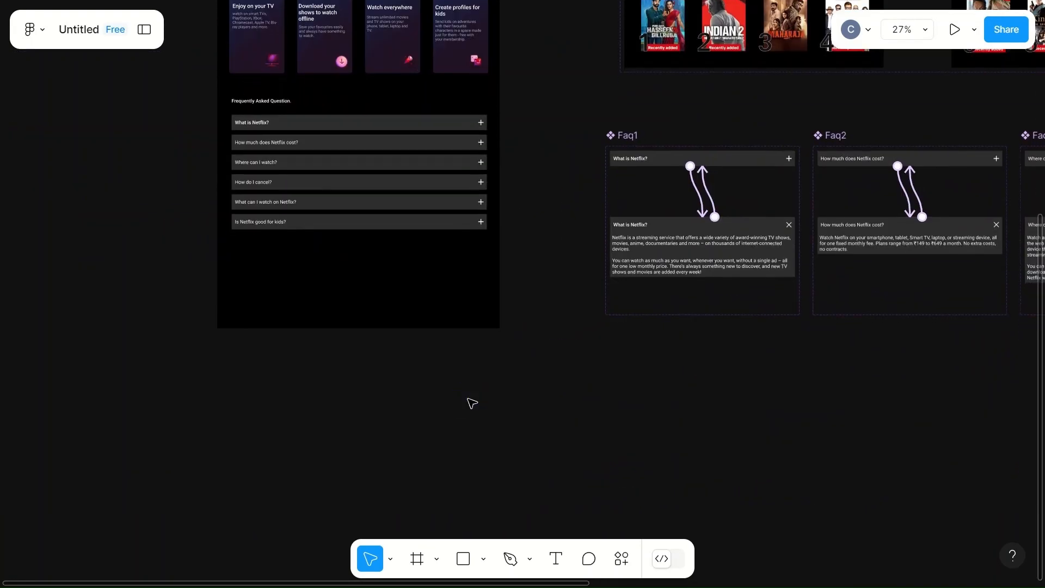